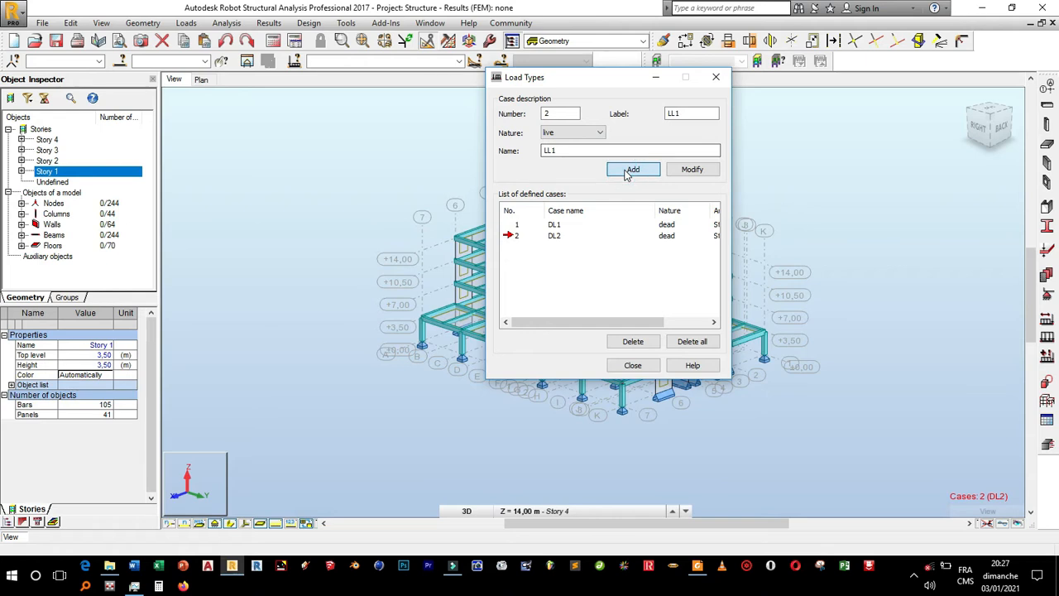
Close the load types, open the surface load definitions and make DL1 the active load case
{"action": "left_click", "coordinate": [626, 364]}
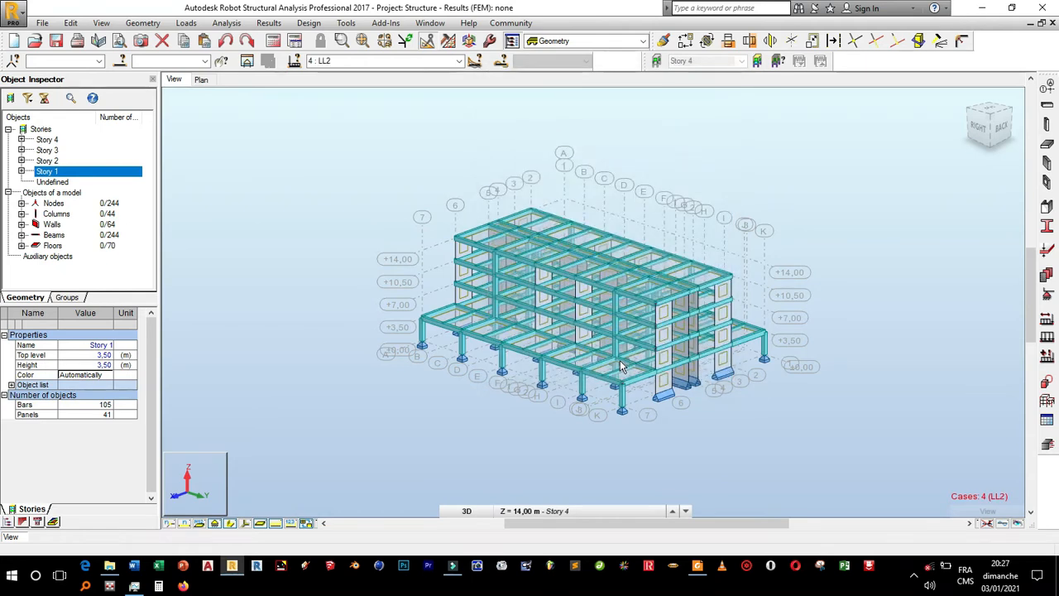
{"action": "left_click", "coordinate": [1047, 355]}
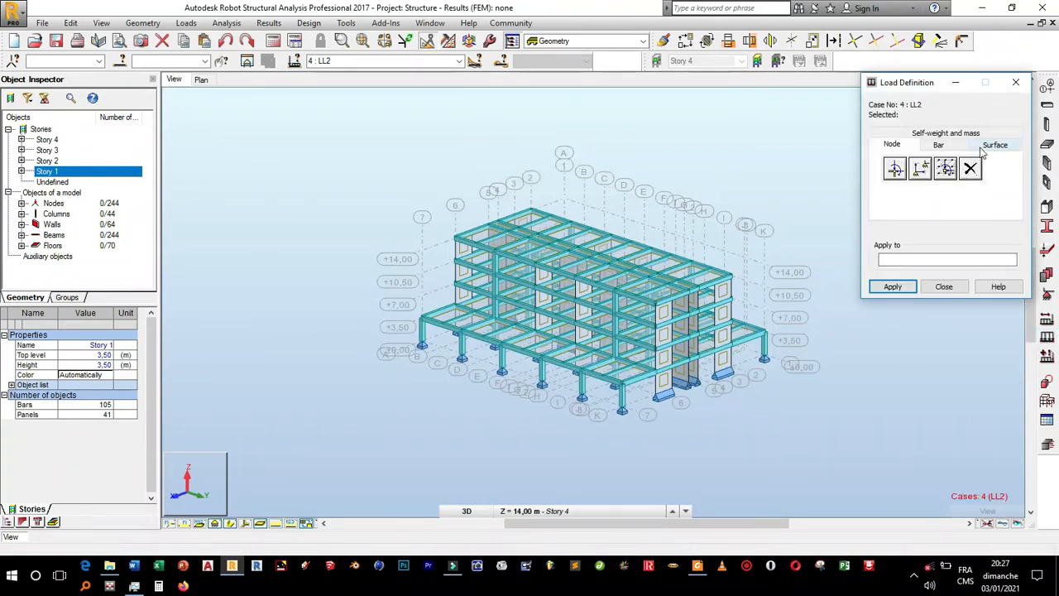
{"action": "left_click", "coordinate": [991, 145]}
{"action": "left_click", "coordinate": [460, 64]}
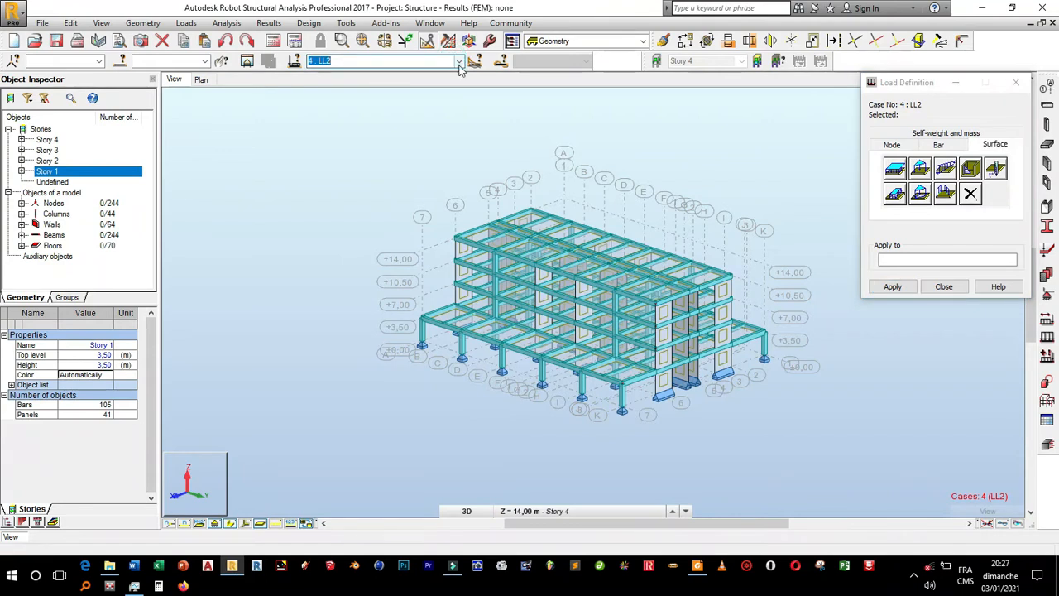
{"action": "left_click", "coordinate": [459, 66]}
{"action": "left_click", "coordinate": [451, 74]}
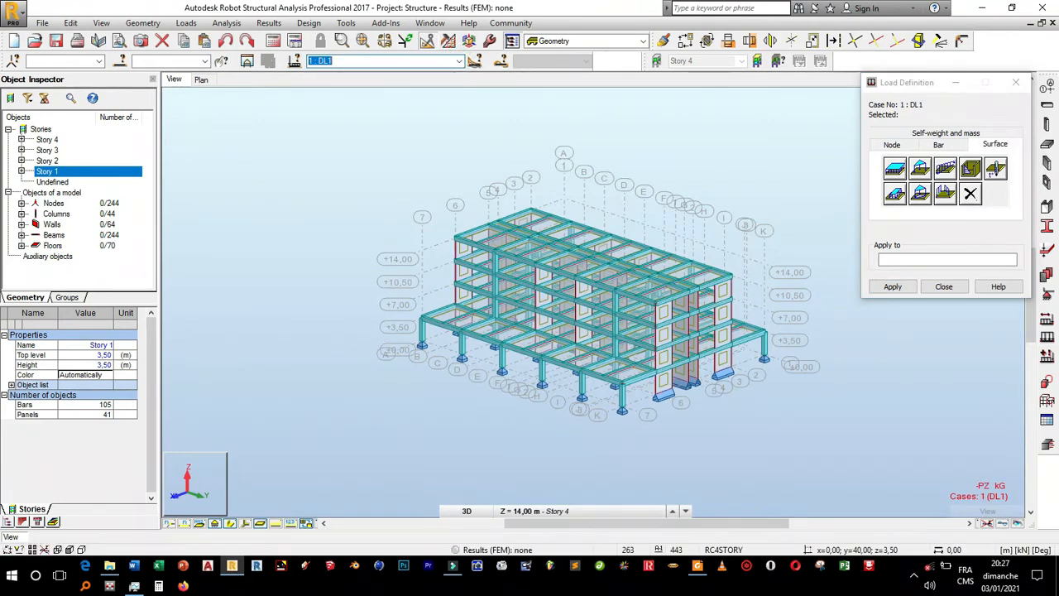
Define a uniform planar load of -1 kPa in the global Z direction for case DL1
{"action": "left_click", "coordinate": [897, 173]}
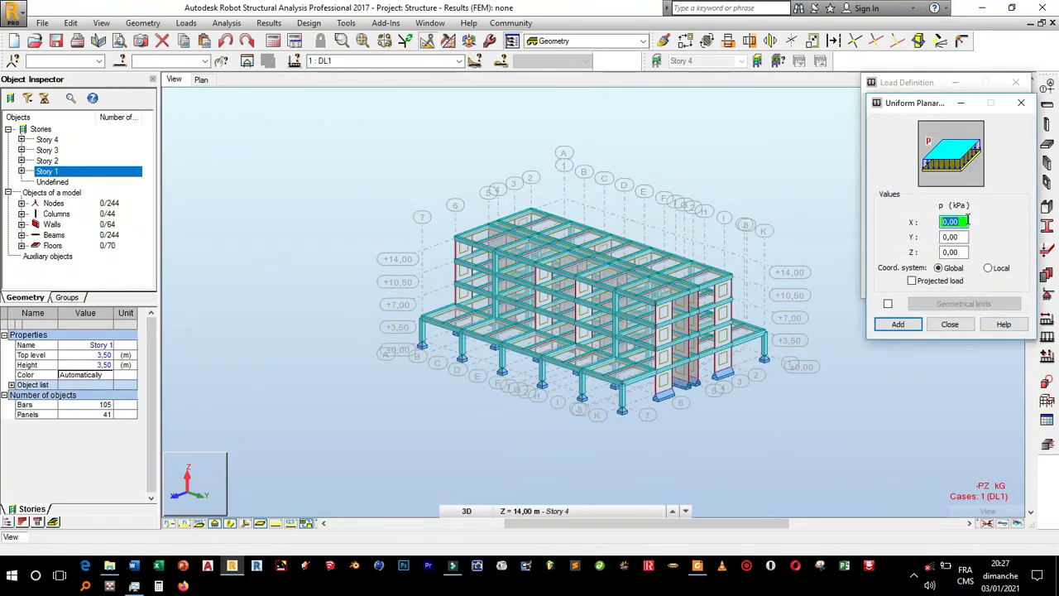
{"action": "left_click", "coordinate": [957, 252]}
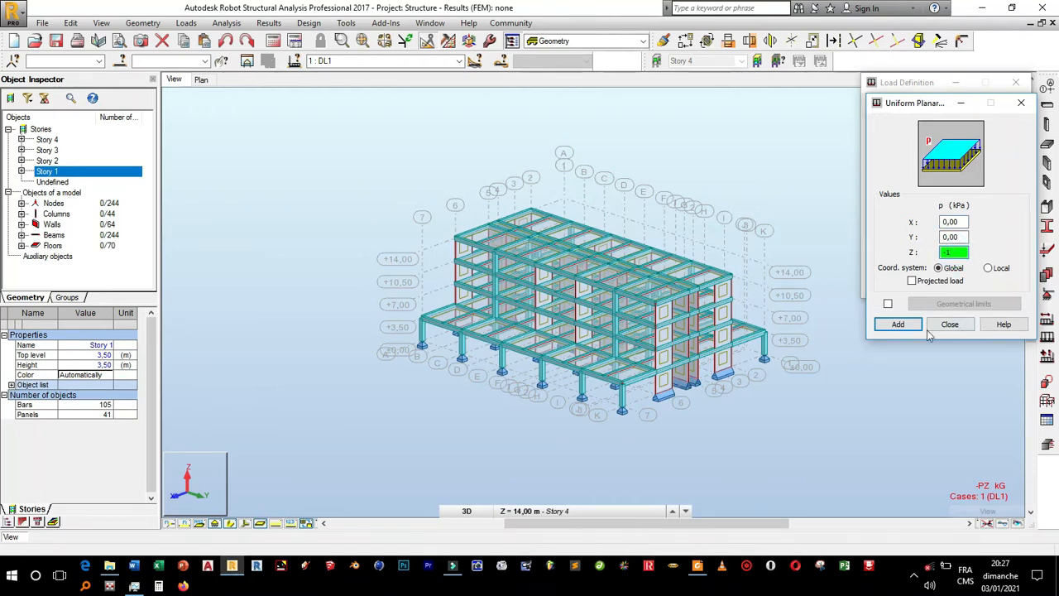
{"action": "left_click", "coordinate": [898, 323]}
Select all panels with the Slab thickness and apply the DL1 uniform load to them
{"action": "left_click", "coordinate": [905, 262]}
{"action": "left_click", "coordinate": [121, 61]}
{"action": "left_click_drag", "start_coordinate": [868, 113], "coordinate": [859, 291]}
{"action": "left_click", "coordinate": [834, 336]}
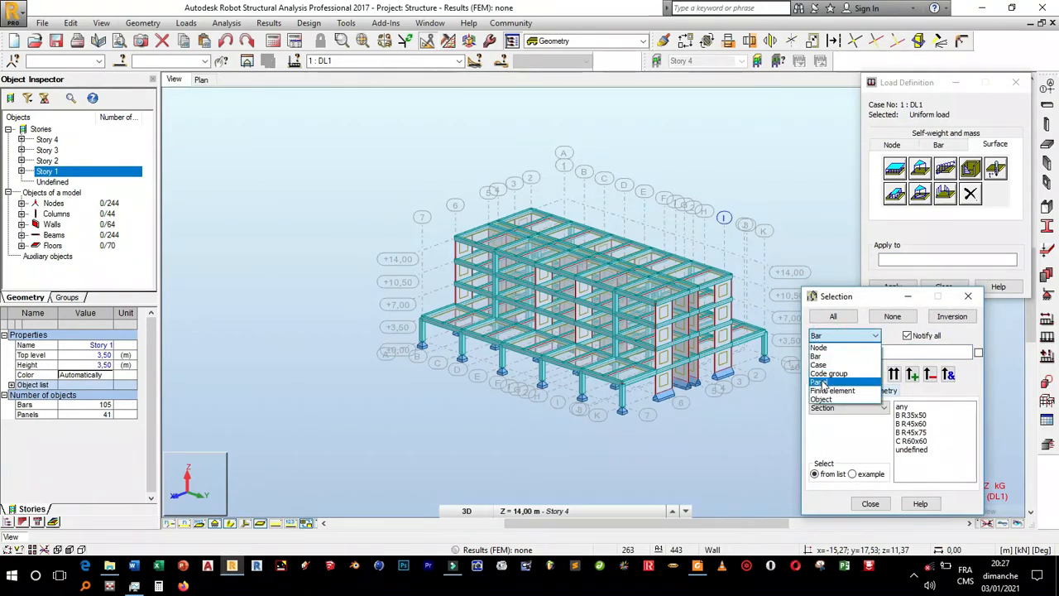
{"action": "left_click", "coordinate": [819, 381]}
{"action": "left_click", "coordinate": [906, 414]}
{"action": "left_click", "coordinate": [894, 374]}
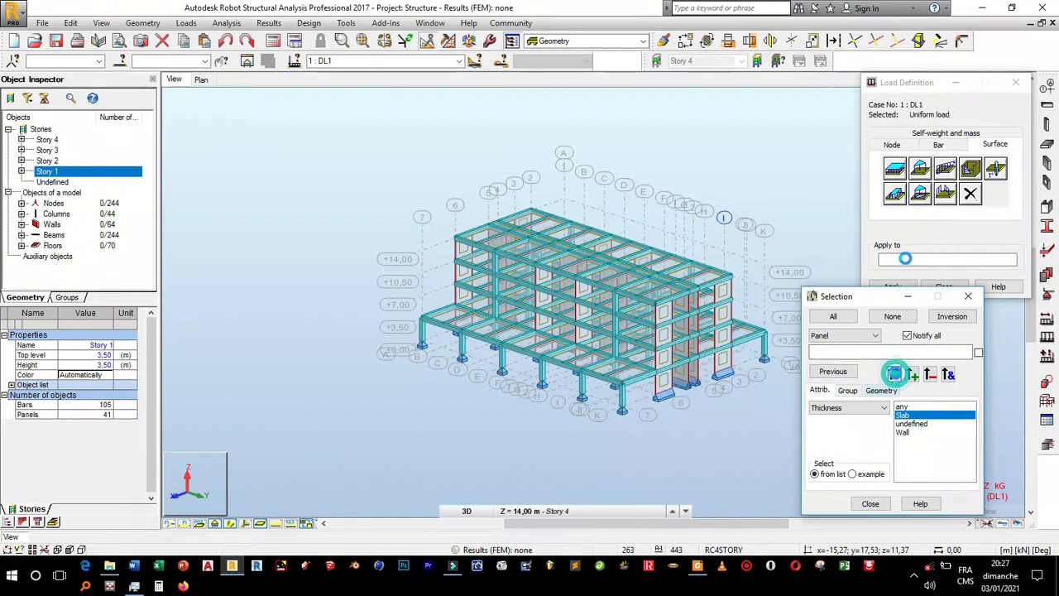
{"action": "left_click", "coordinate": [907, 260]}
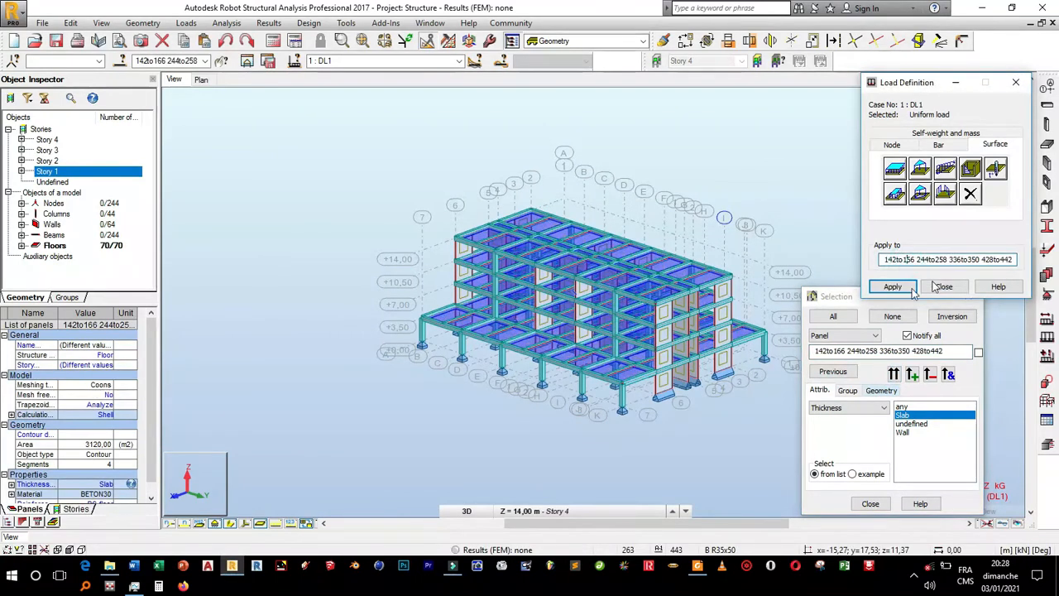
{"action": "left_click", "coordinate": [893, 287]}
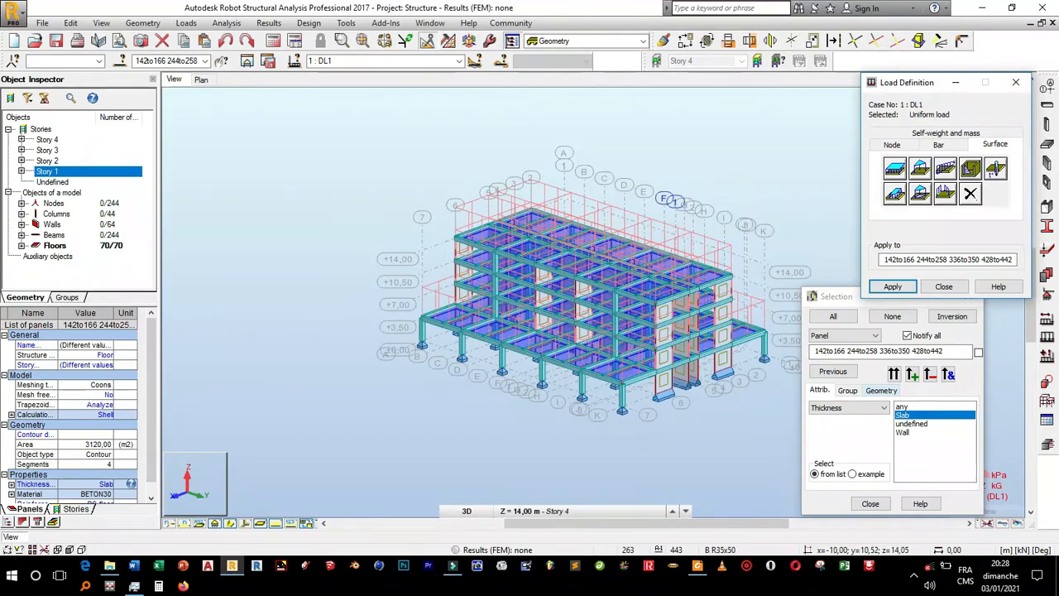
Switch to load case DL2 and define its uniform planar load acting in the negative global Z direction
{"action": "left_click", "coordinate": [453, 63]}
{"action": "left_click", "coordinate": [458, 62]}
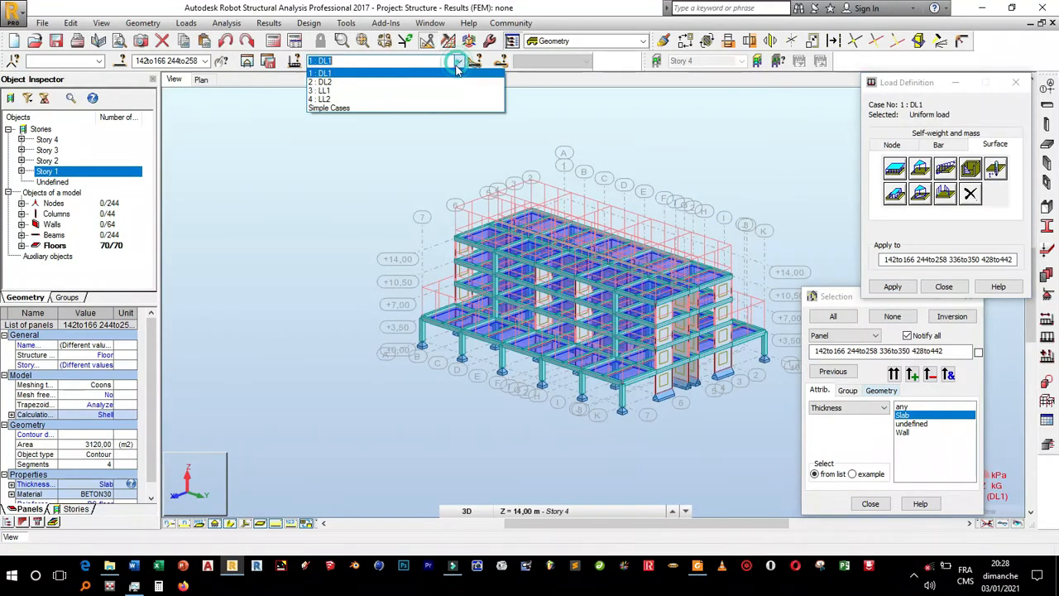
{"action": "left_click", "coordinate": [433, 79]}
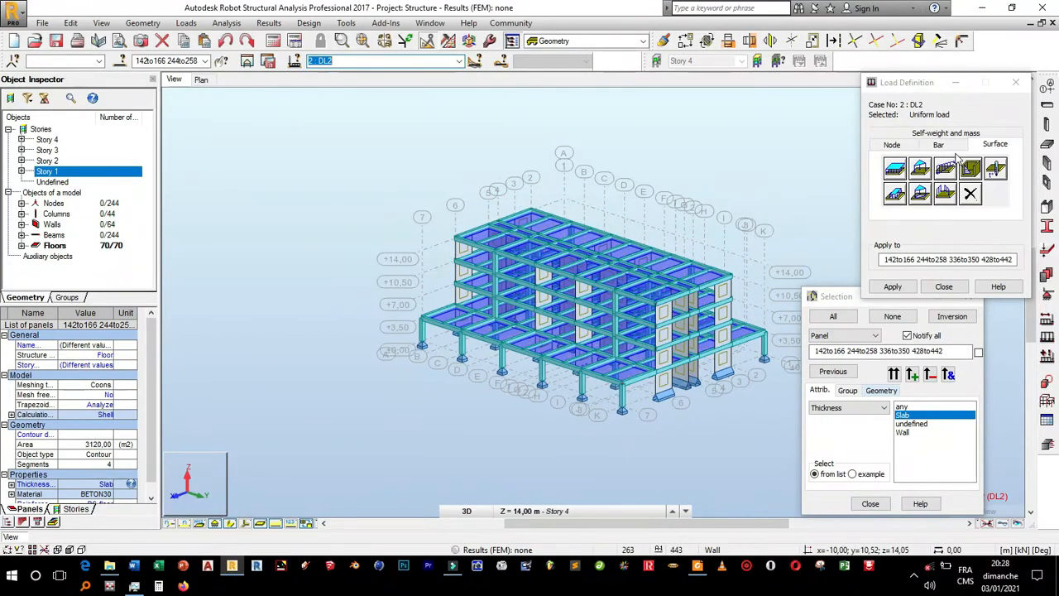
{"action": "left_click", "coordinate": [895, 168]}
{"action": "double_click", "coordinate": [963, 251]}
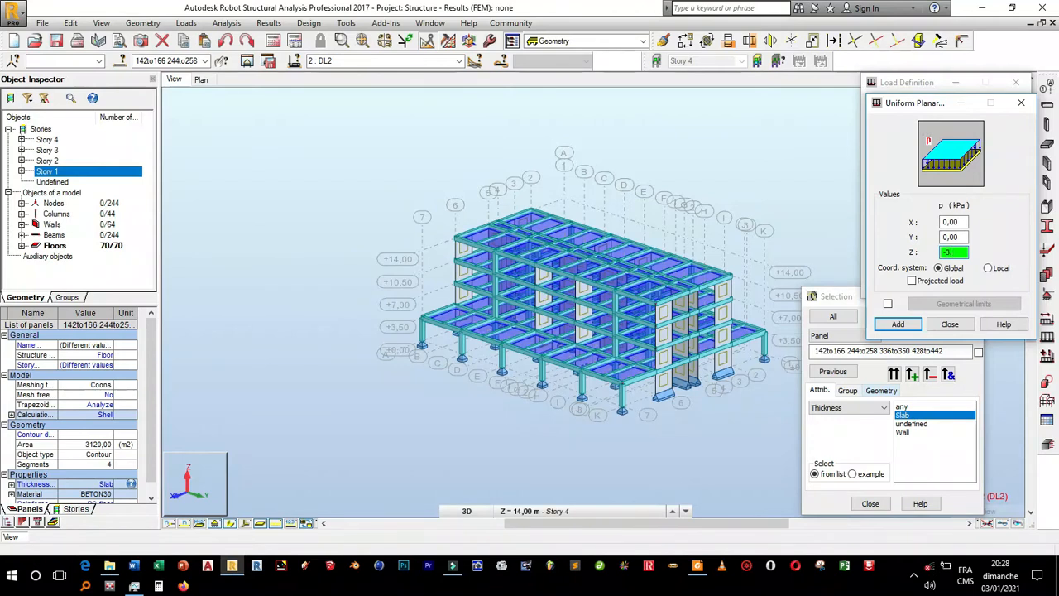
{"action": "left_click", "coordinate": [899, 325]}
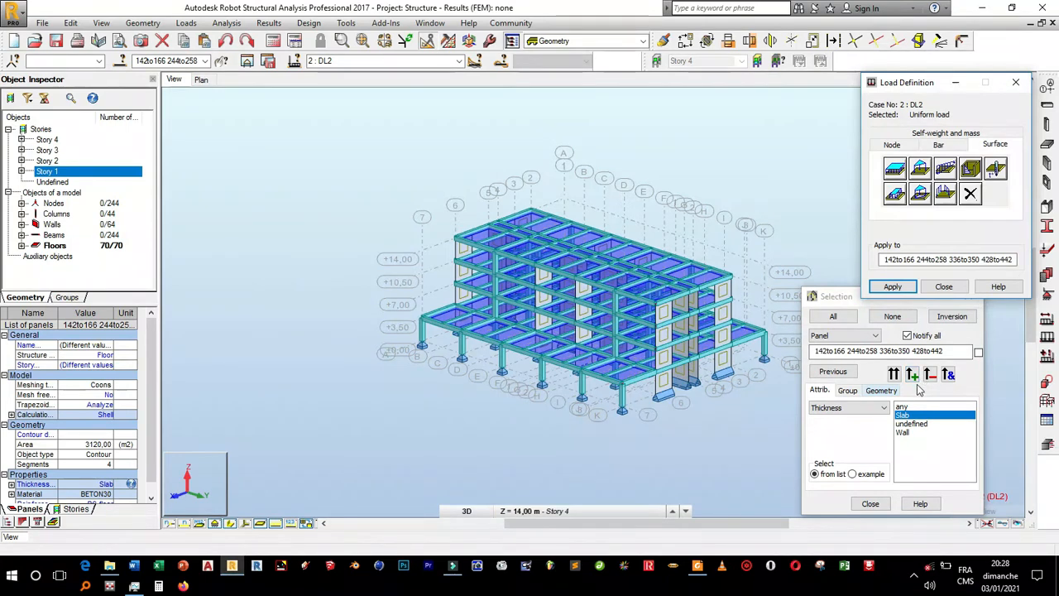
Remove the panels at Z 14.00 m from the slab selection and apply the DL2 load to the remaining floors
{"action": "left_click", "coordinate": [904, 414]}
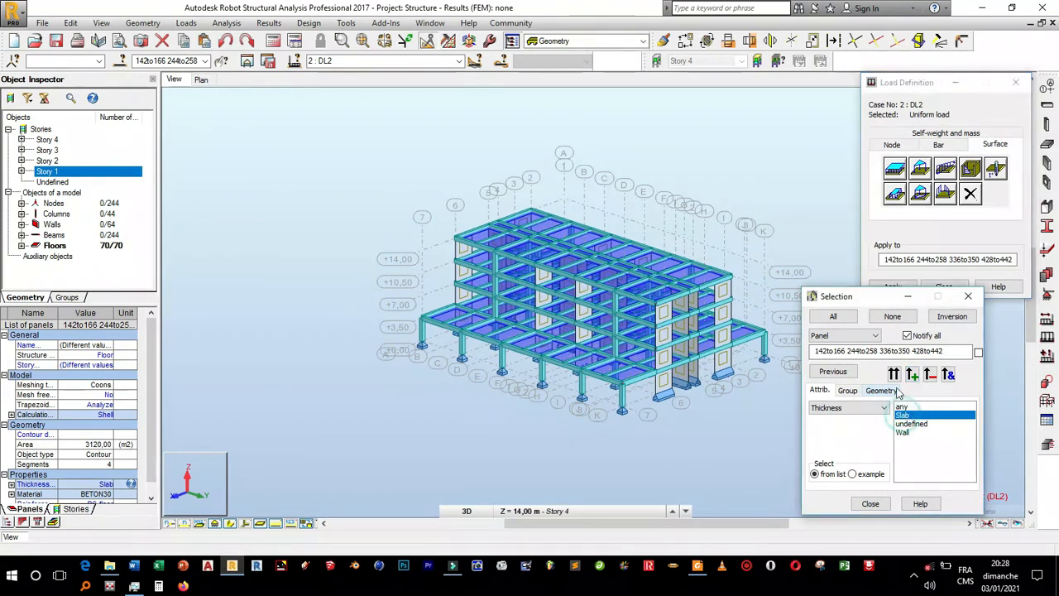
{"action": "left_click", "coordinate": [882, 390]}
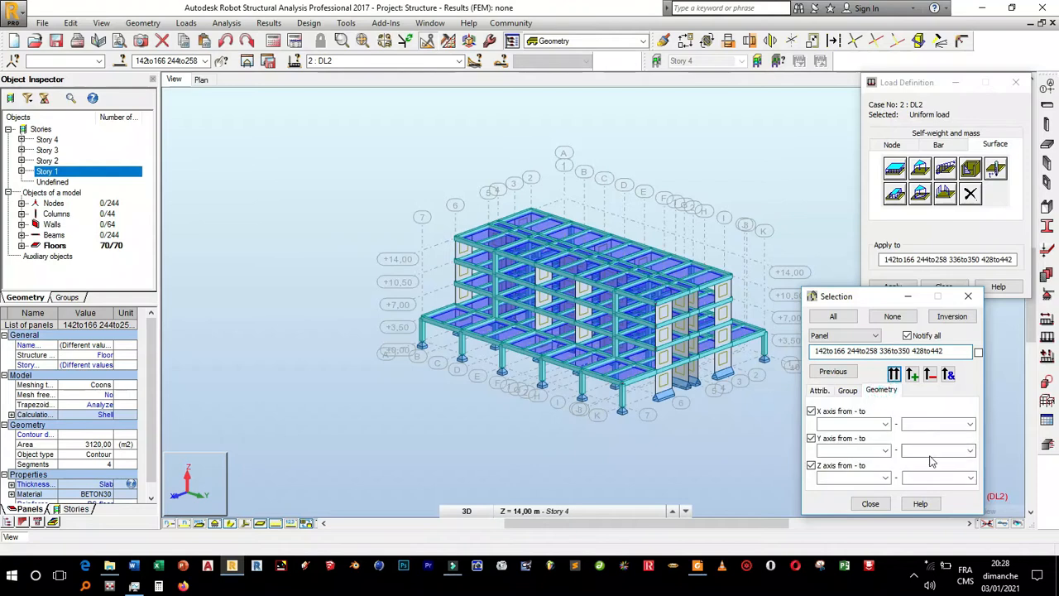
{"action": "left_click", "coordinate": [885, 478]}
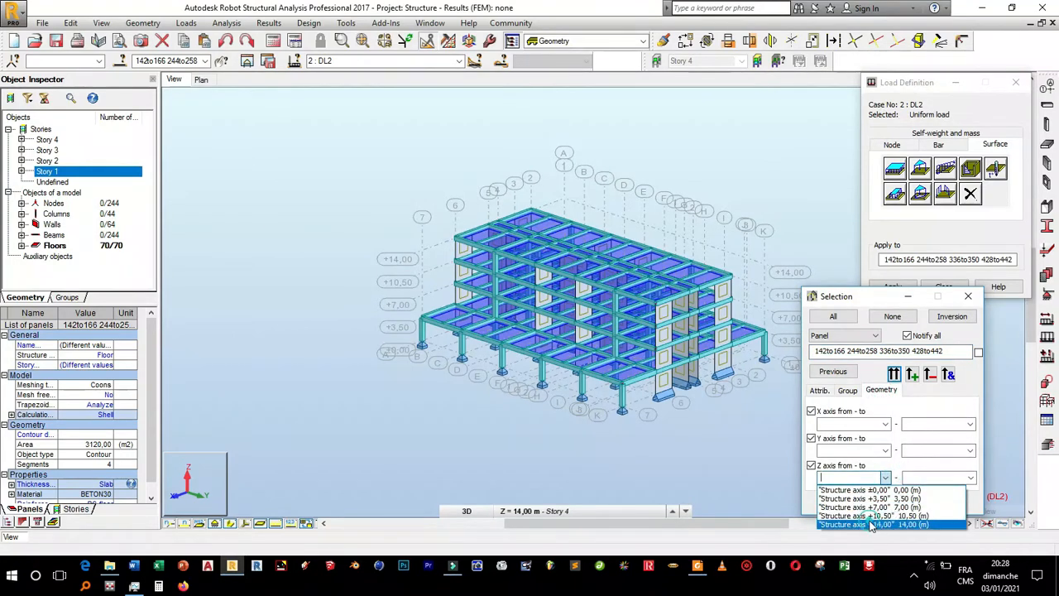
{"action": "left_click", "coordinate": [874, 523]}
{"action": "left_click", "coordinate": [969, 478]}
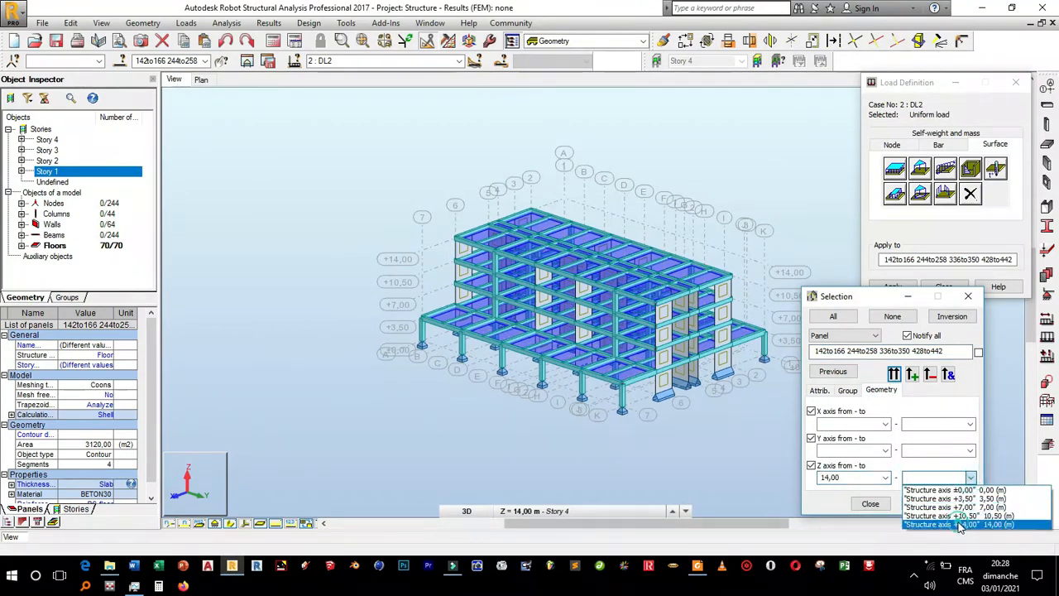
{"action": "left_click", "coordinate": [964, 524]}
{"action": "left_click", "coordinate": [929, 374]}
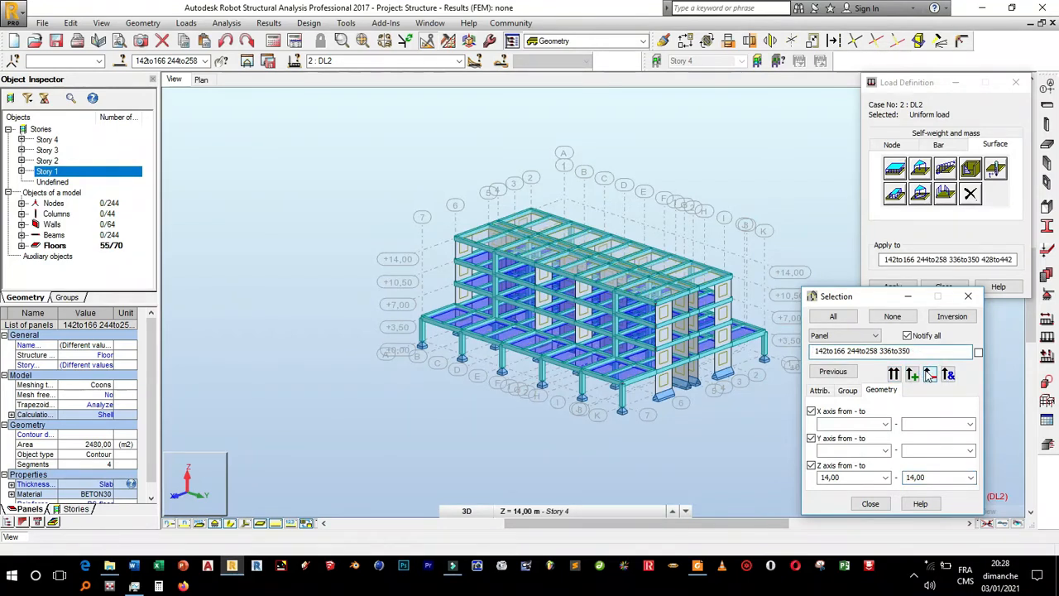
{"action": "left_click", "coordinate": [928, 374]}
{"action": "left_click", "coordinate": [944, 258]}
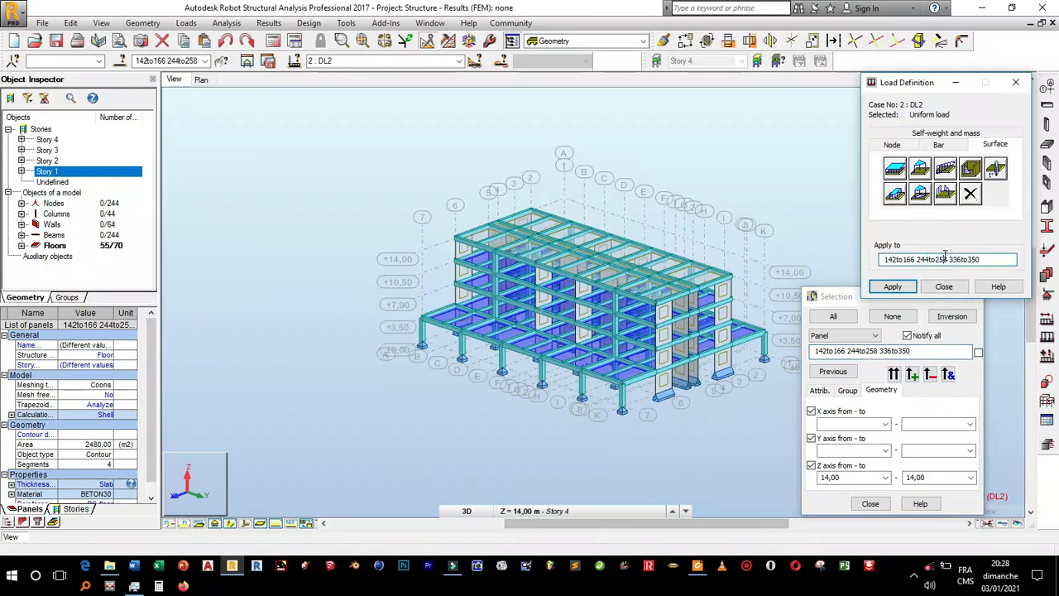
{"action": "left_click", "coordinate": [893, 287]}
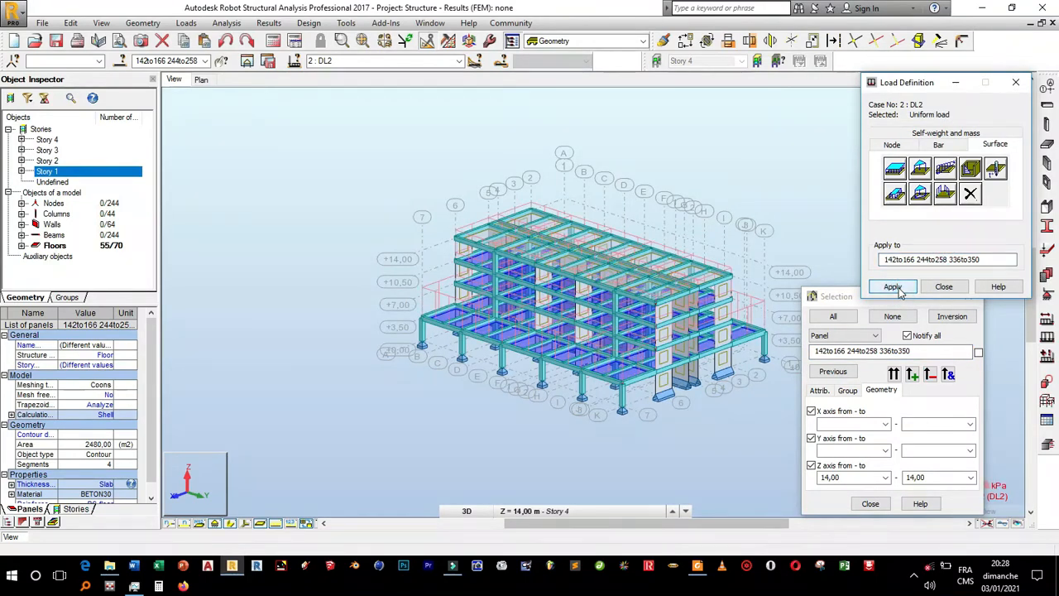
Switch to load case LL1 and define its uniform planar load acting in the negative global Z direction
{"action": "left_click", "coordinate": [460, 61]}
{"action": "left_click", "coordinate": [449, 91]}
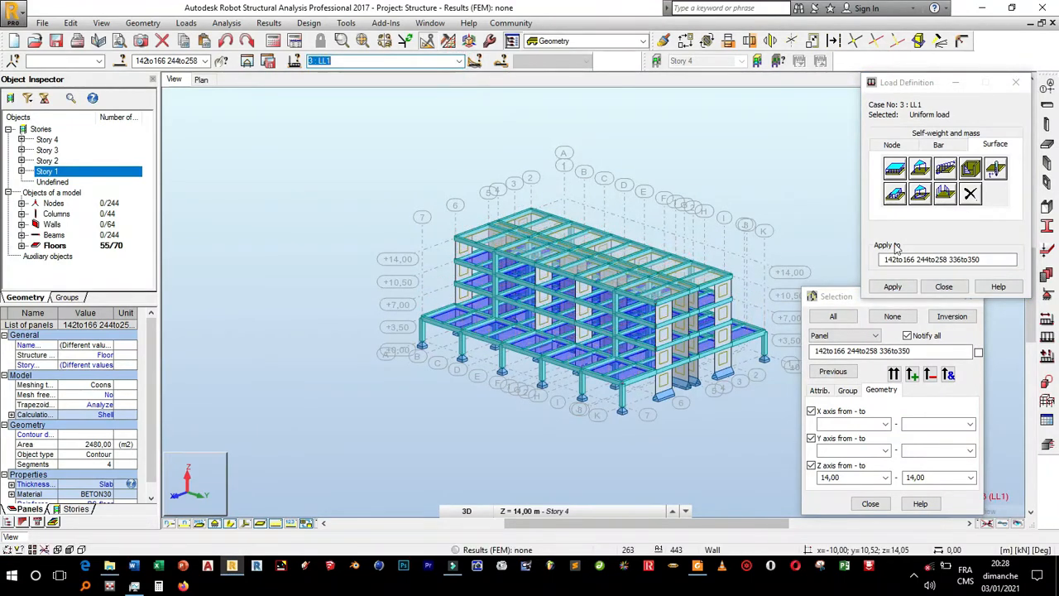
{"action": "left_click", "coordinate": [900, 174]}
{"action": "double_click", "coordinate": [964, 252]}
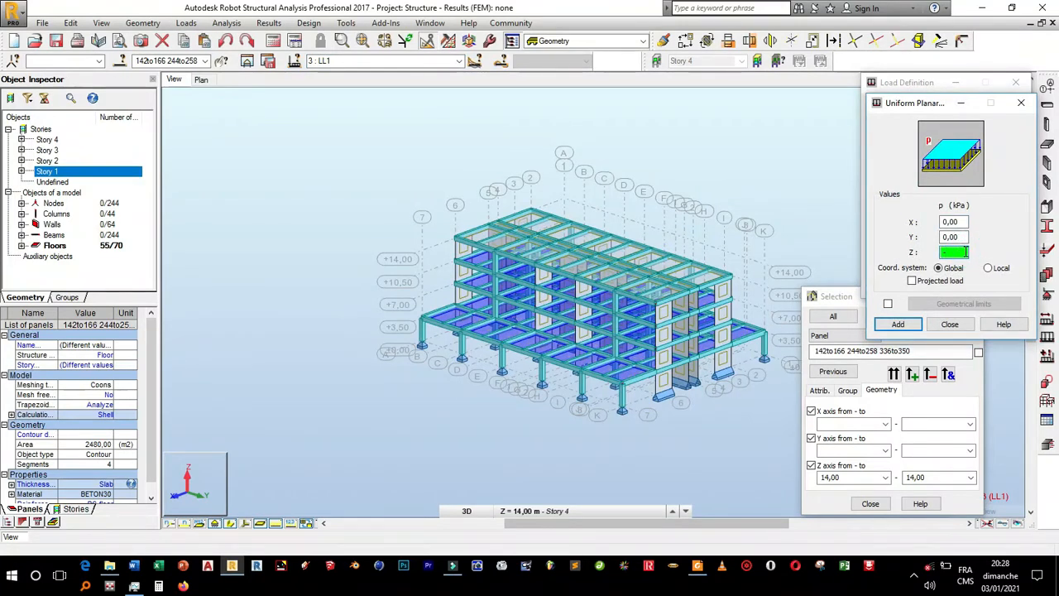
{"action": "left_click", "coordinate": [897, 324]}
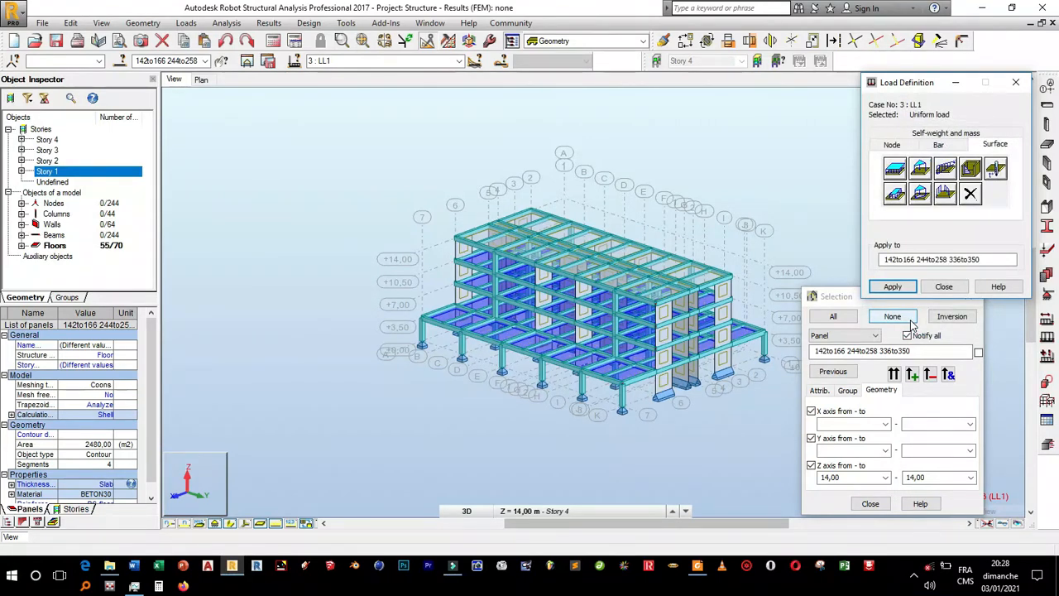
Reselect all Slab panels and clear both Z axis limits of the geometry filter
{"action": "left_click", "coordinate": [819, 389]}
{"action": "left_click", "coordinate": [893, 374]}
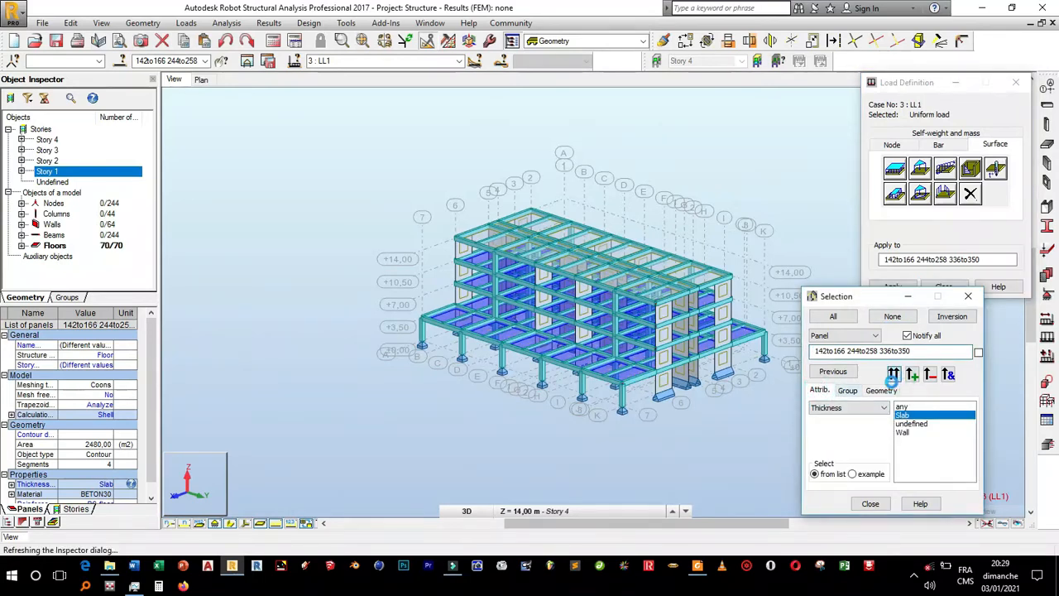
{"action": "left_click", "coordinate": [883, 389]}
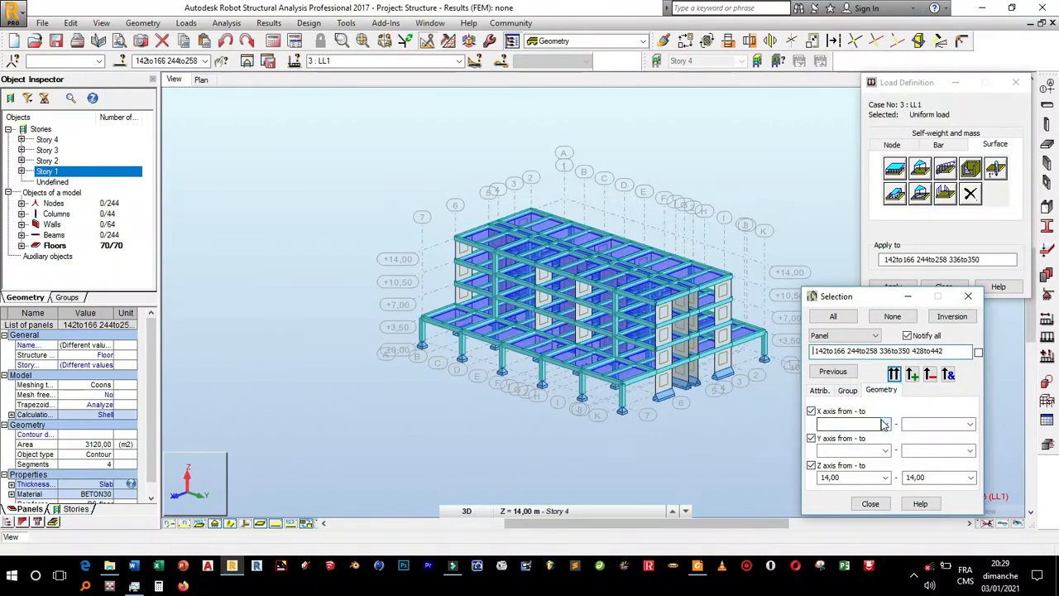
{"action": "left_click", "coordinate": [856, 475]}
{"action": "key", "text": "Delete"}
{"action": "left_click", "coordinate": [922, 477]}
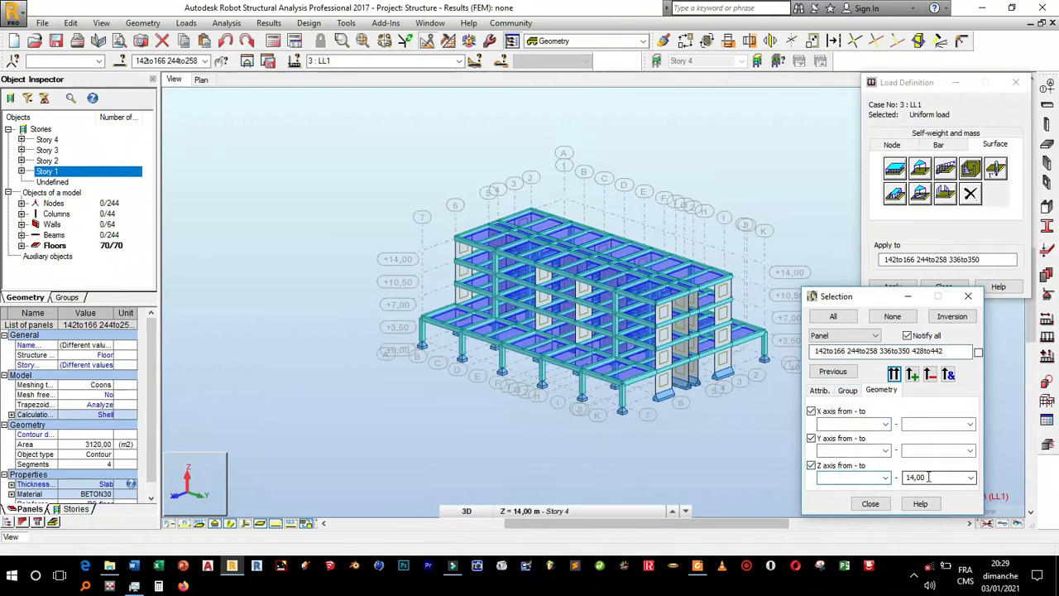
{"action": "key", "text": "Delete"}
Remove the panels between X 0.00 m (axis 1) and 7.00 m (axis 2) from the selection
{"action": "left_click", "coordinate": [885, 425]}
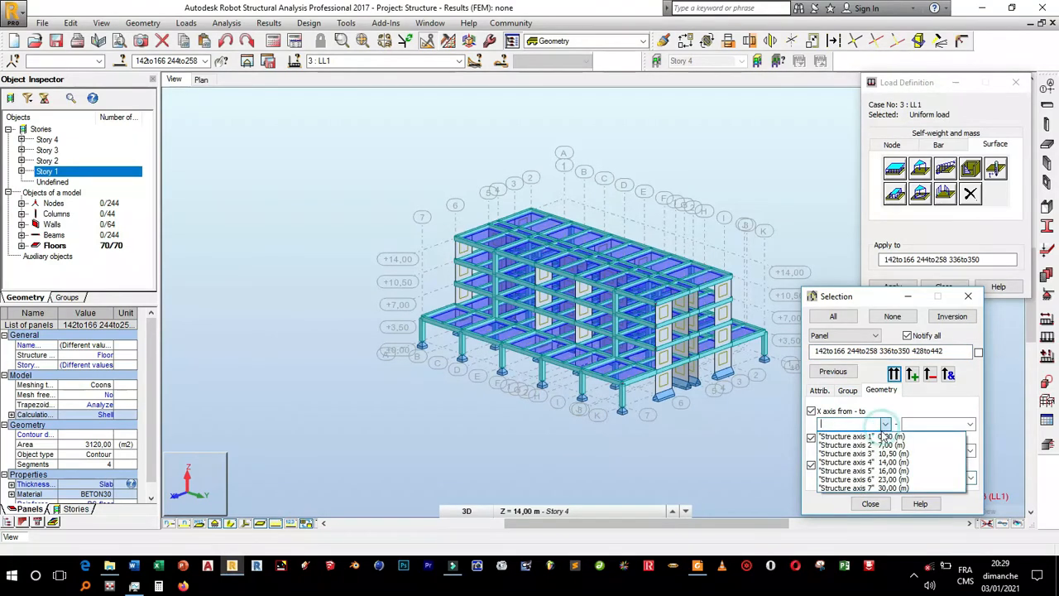
{"action": "left_click", "coordinate": [880, 436]}
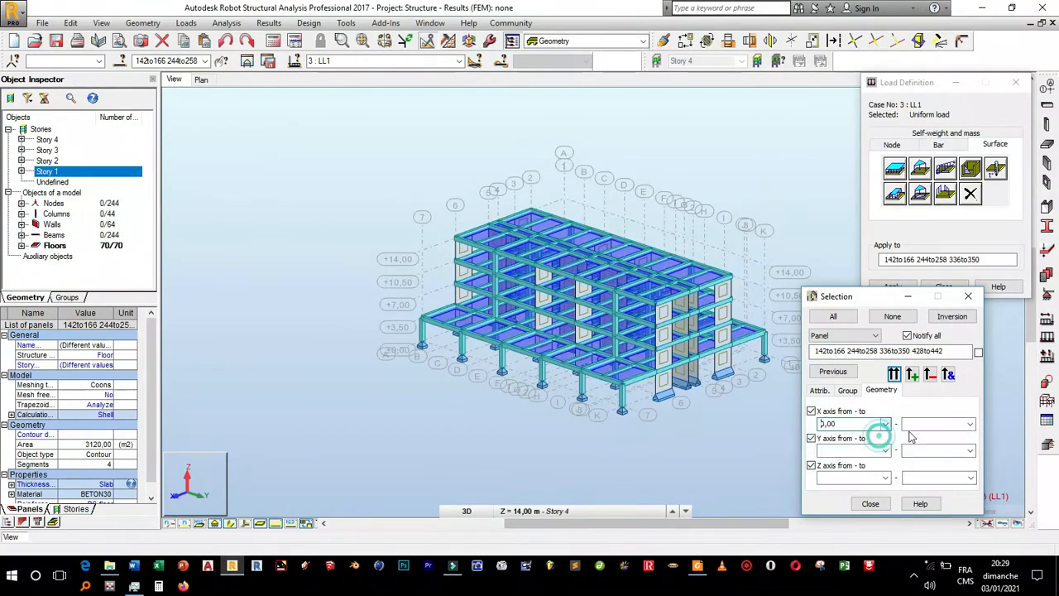
{"action": "left_click", "coordinate": [971, 424]}
{"action": "left_click", "coordinate": [935, 444]}
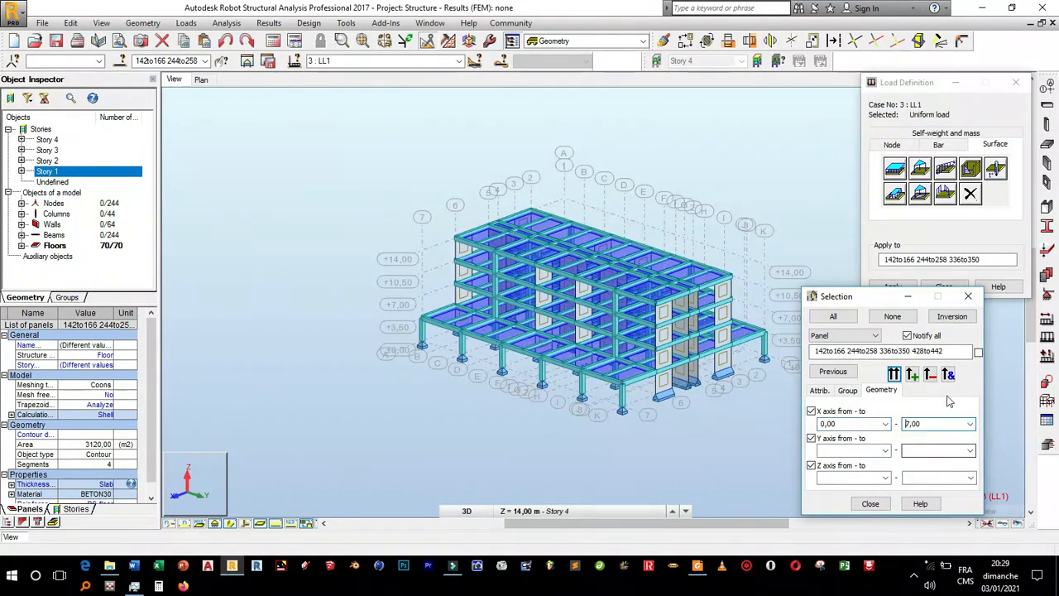
{"action": "left_click", "coordinate": [930, 377]}
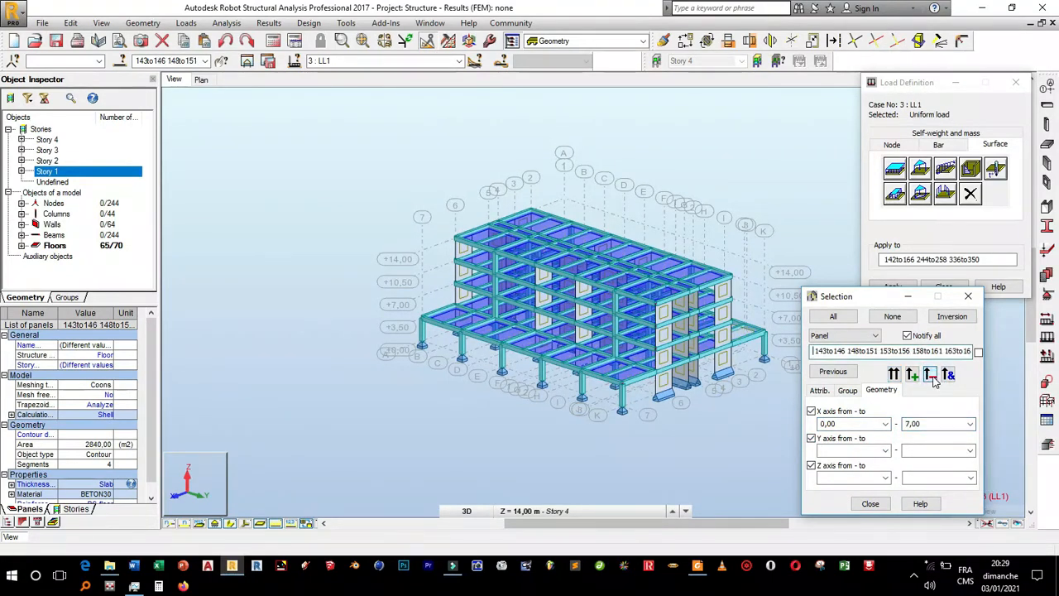
Remove the panels between X 23.00 and 30.00 m from the selection and apply the LL1 load to the remaining slabs
{"action": "left_click", "coordinate": [885, 424]}
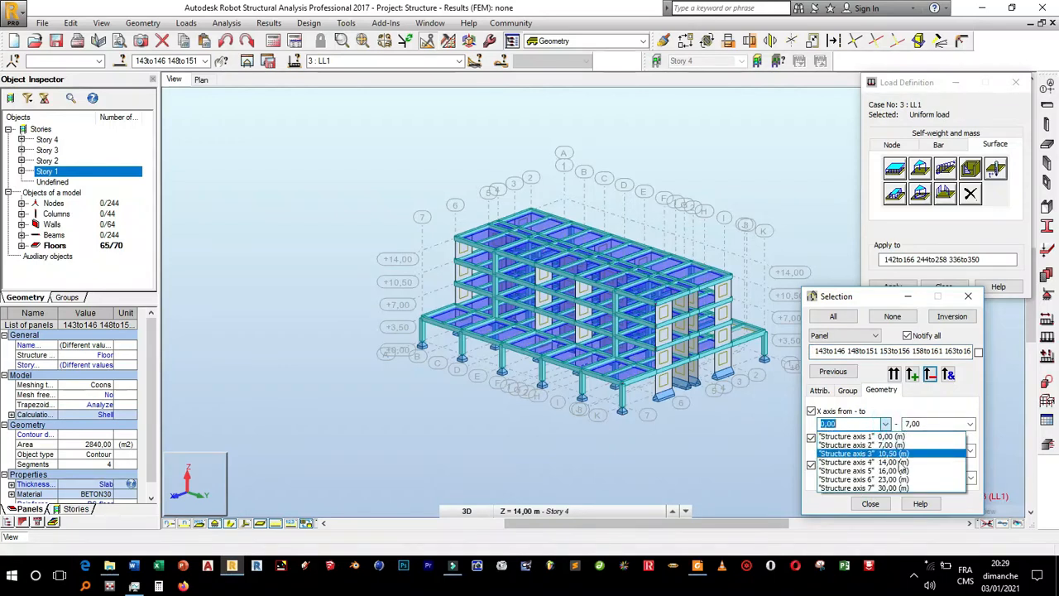
{"action": "left_click", "coordinate": [904, 479]}
{"action": "left_click", "coordinate": [970, 425]}
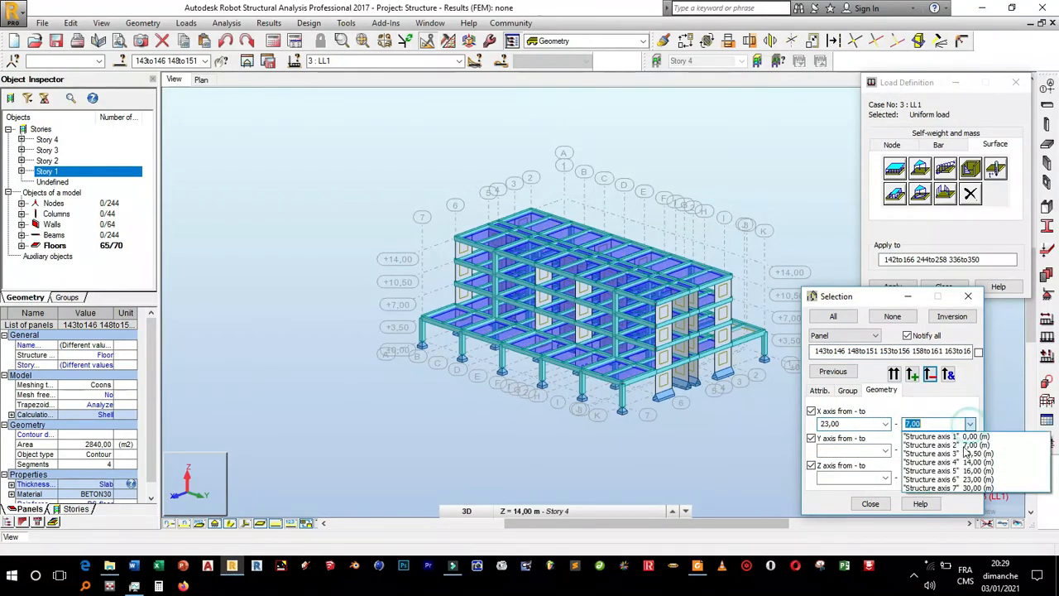
{"action": "left_click", "coordinate": [933, 488]}
{"action": "left_click", "coordinate": [931, 376]}
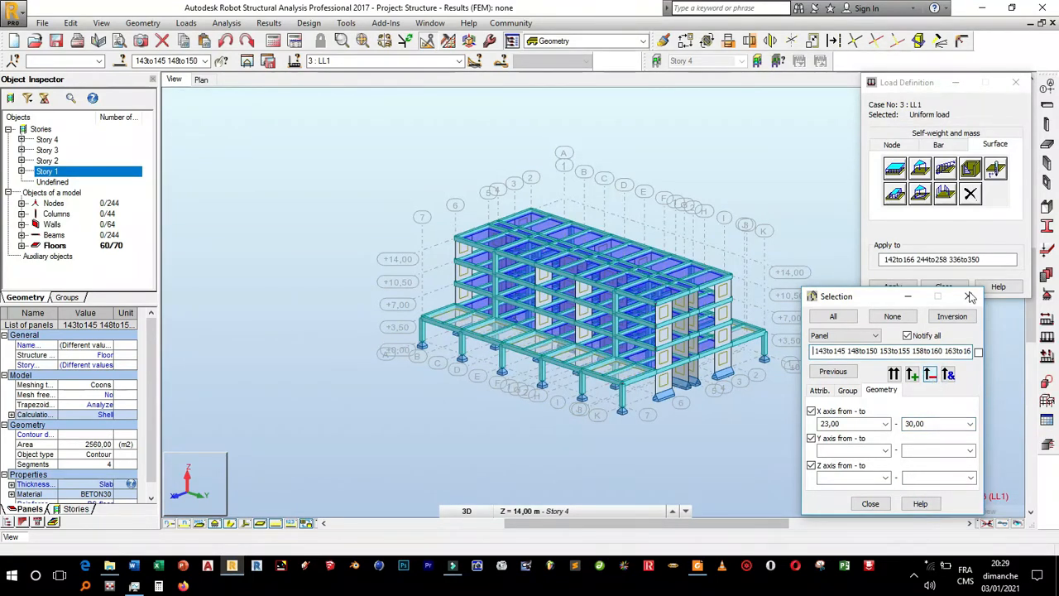
{"action": "left_click", "coordinate": [984, 259]}
{"action": "left_click", "coordinate": [894, 286]}
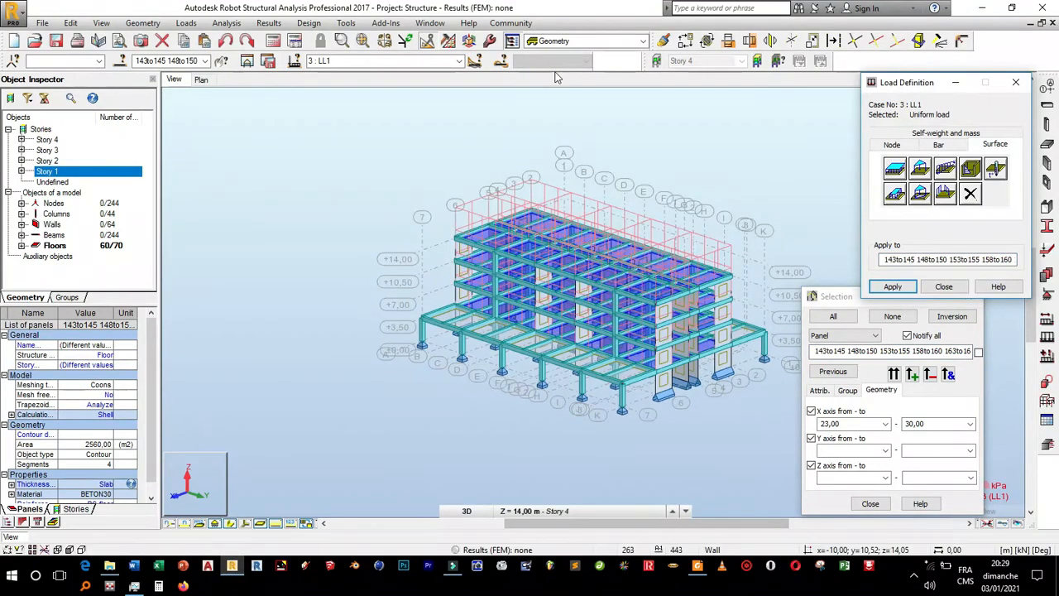
Switch to load case LL2 and define a uniform planar load of -2.00 kPa in the global Z direction
{"action": "left_click", "coordinate": [457, 61]}
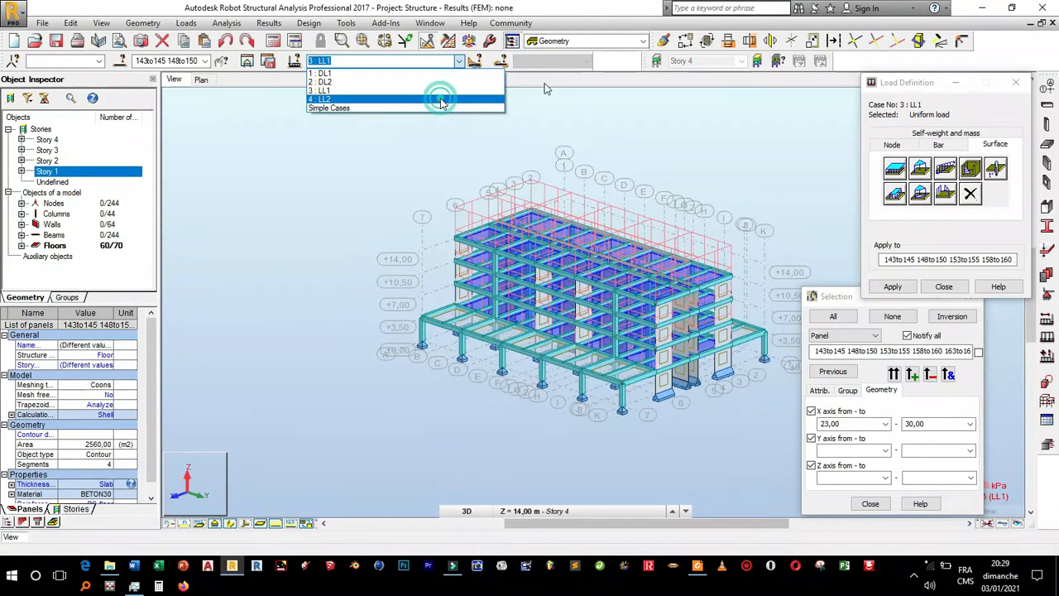
{"action": "left_click", "coordinate": [439, 92]}
{"action": "left_click", "coordinate": [894, 168]}
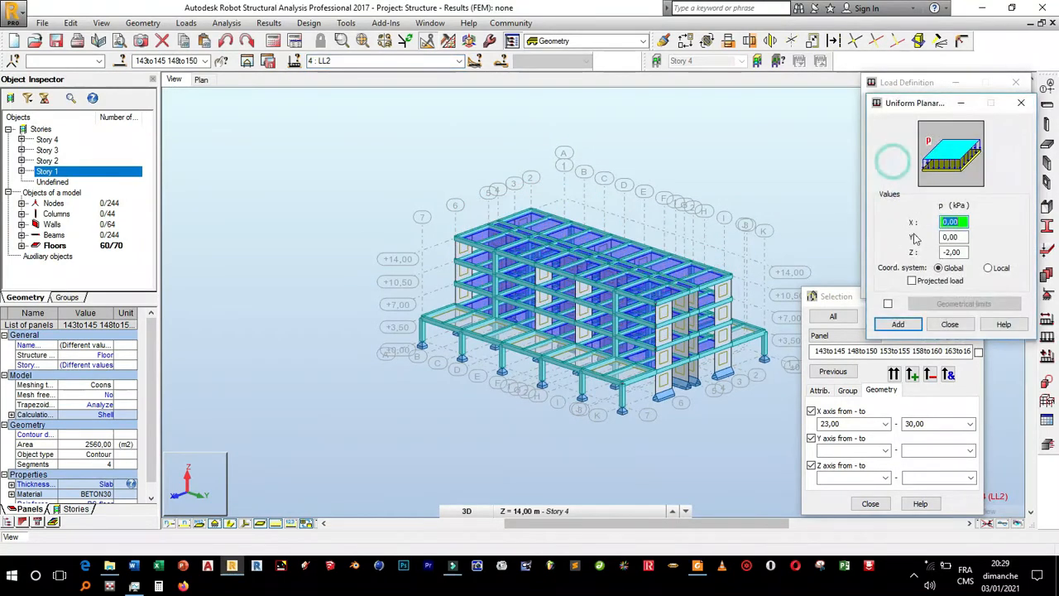
{"action": "double_click", "coordinate": [951, 253]}
{"action": "left_click", "coordinate": [899, 325]}
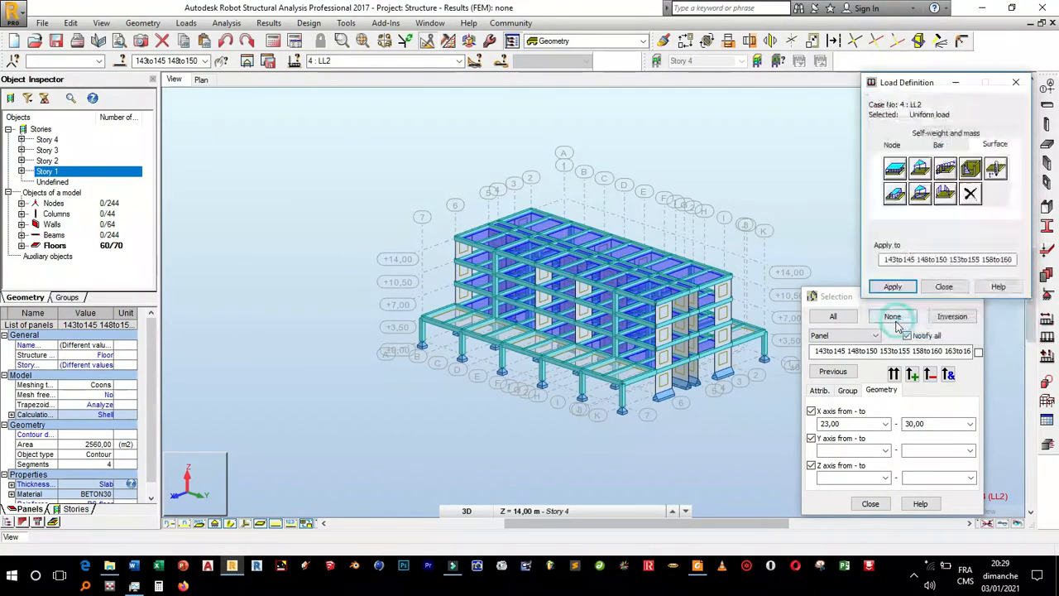
Reselect all Slab panels and remove those between X 7.00 and 23.00 m from the selection
{"action": "left_click", "coordinate": [819, 390]}
{"action": "left_click", "coordinate": [895, 375]}
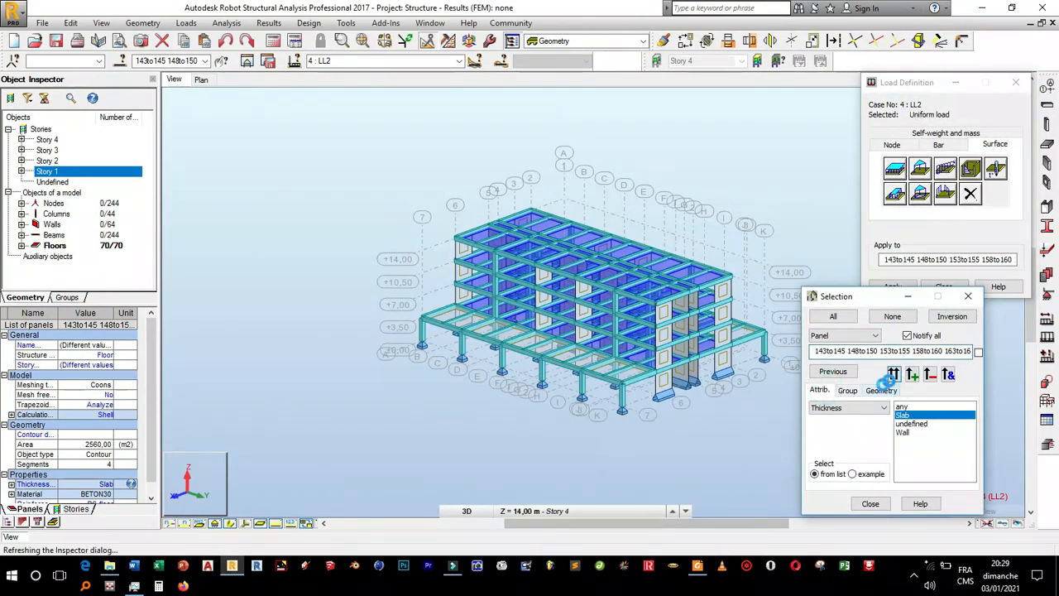
{"action": "left_click", "coordinate": [882, 390]}
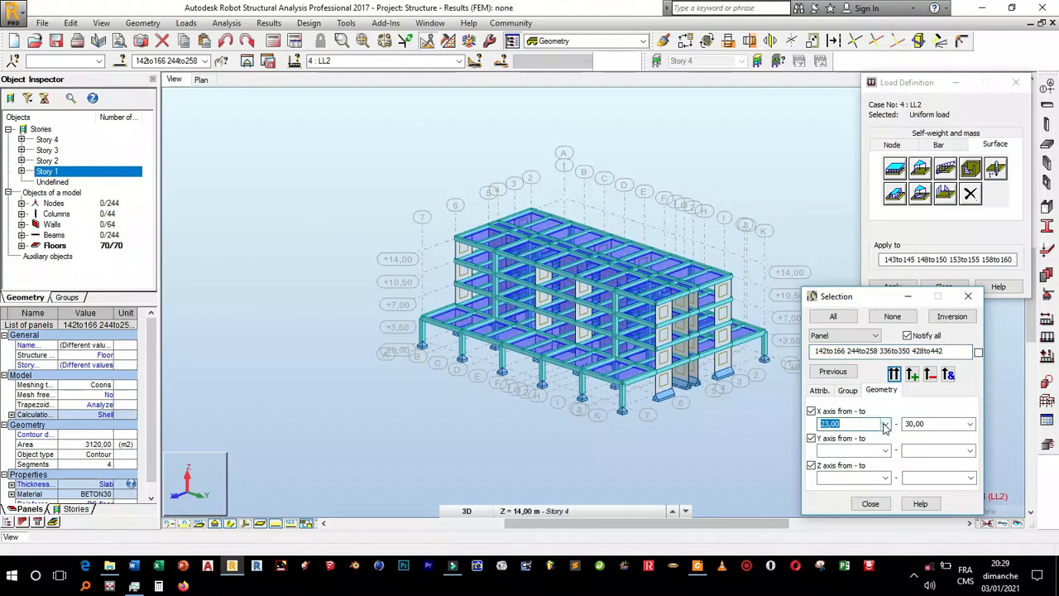
{"action": "left_click", "coordinate": [886, 423]}
{"action": "left_click", "coordinate": [882, 446]}
{"action": "left_click", "coordinate": [970, 424]}
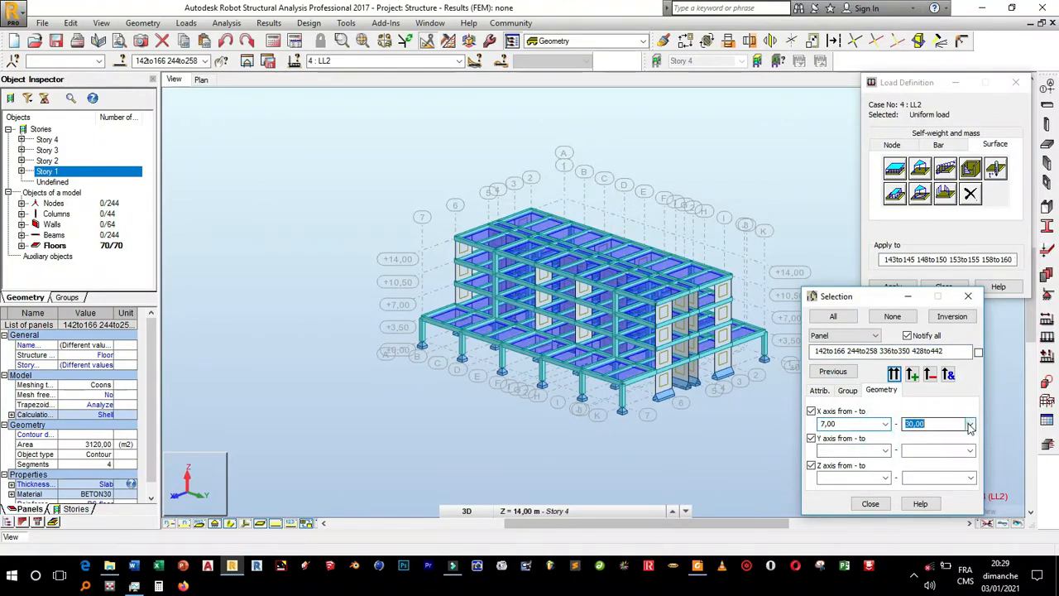
{"action": "left_click", "coordinate": [945, 477]}
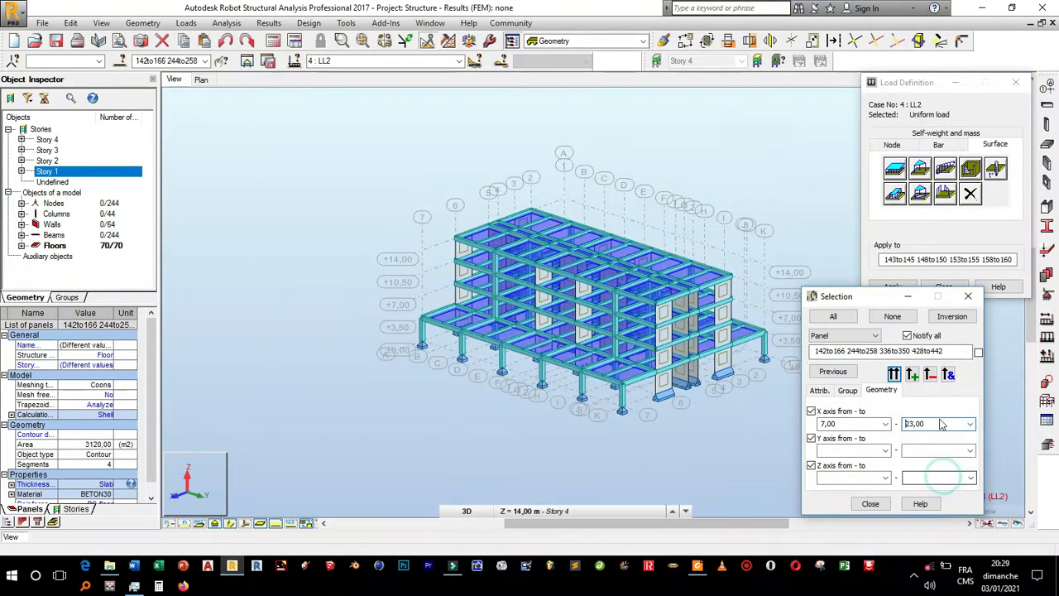
{"action": "left_click", "coordinate": [930, 374]}
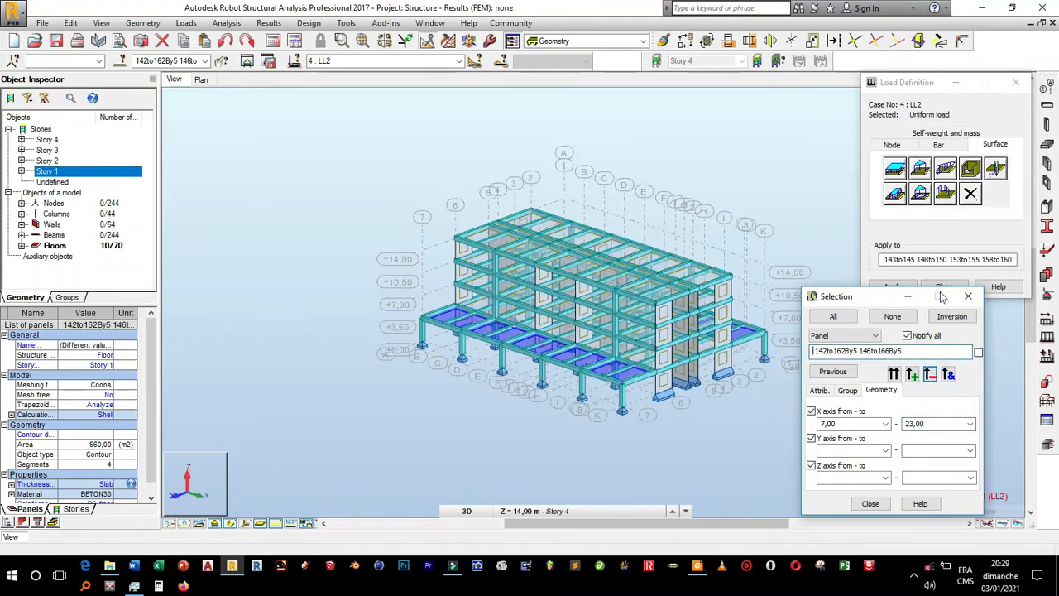
Apply the LL2 load to the remaining outer slabs, then end load definition and clear the selection
{"action": "left_click", "coordinate": [928, 259]}
{"action": "left_click", "coordinate": [894, 288]}
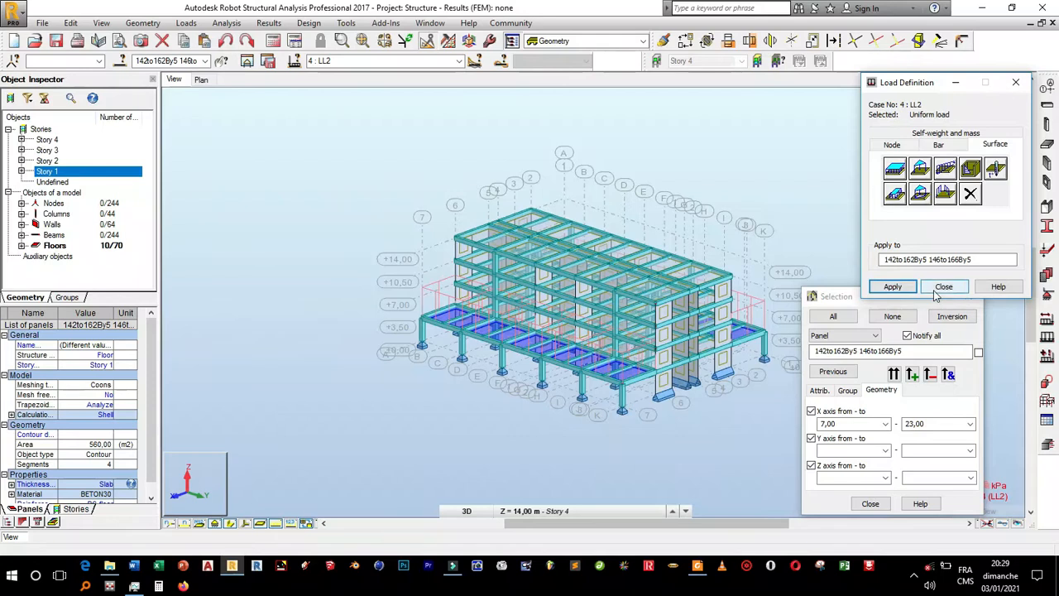
{"action": "left_click", "coordinate": [935, 288]}
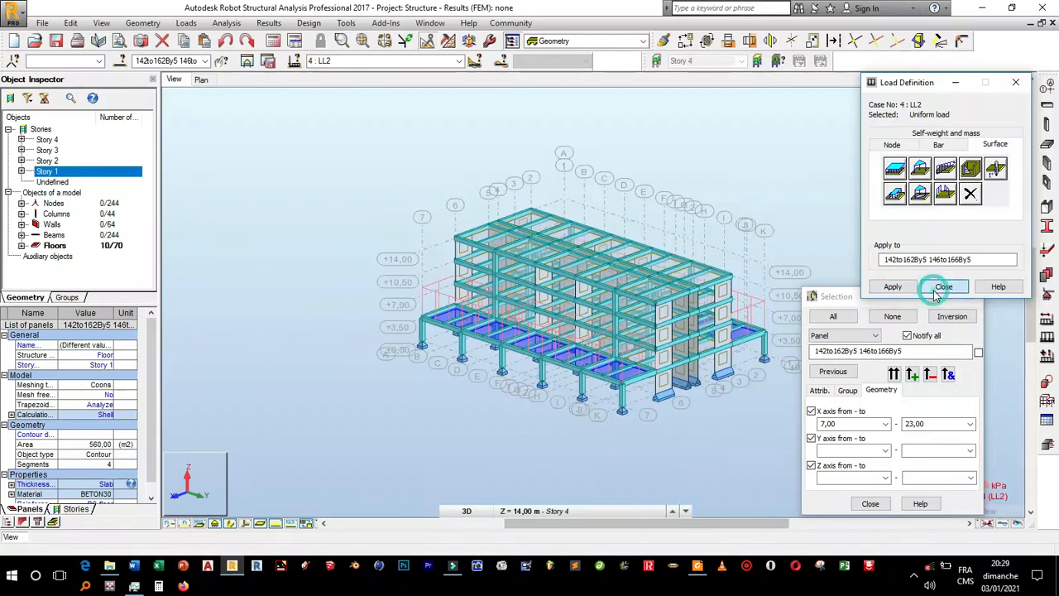
{"action": "left_click", "coordinate": [870, 504]}
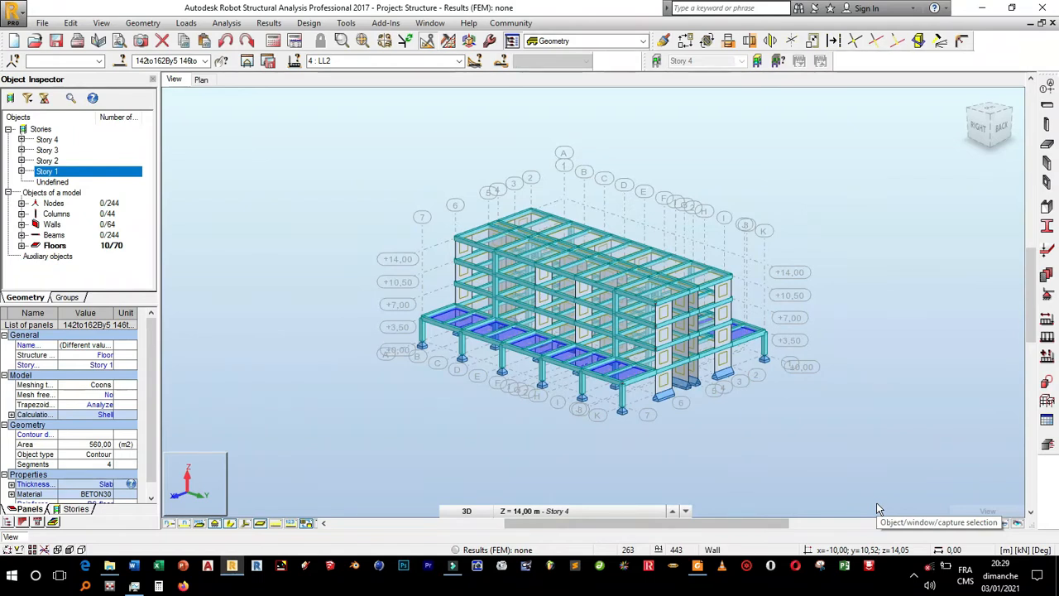
{"action": "right_click", "coordinate": [889, 357]}
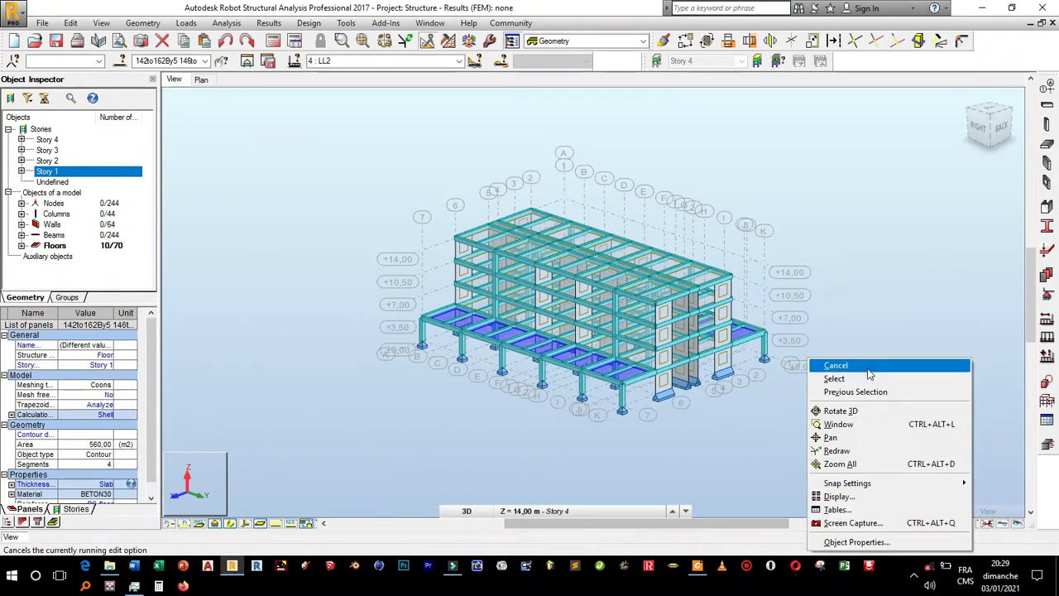
{"action": "left_click", "coordinate": [867, 367]}
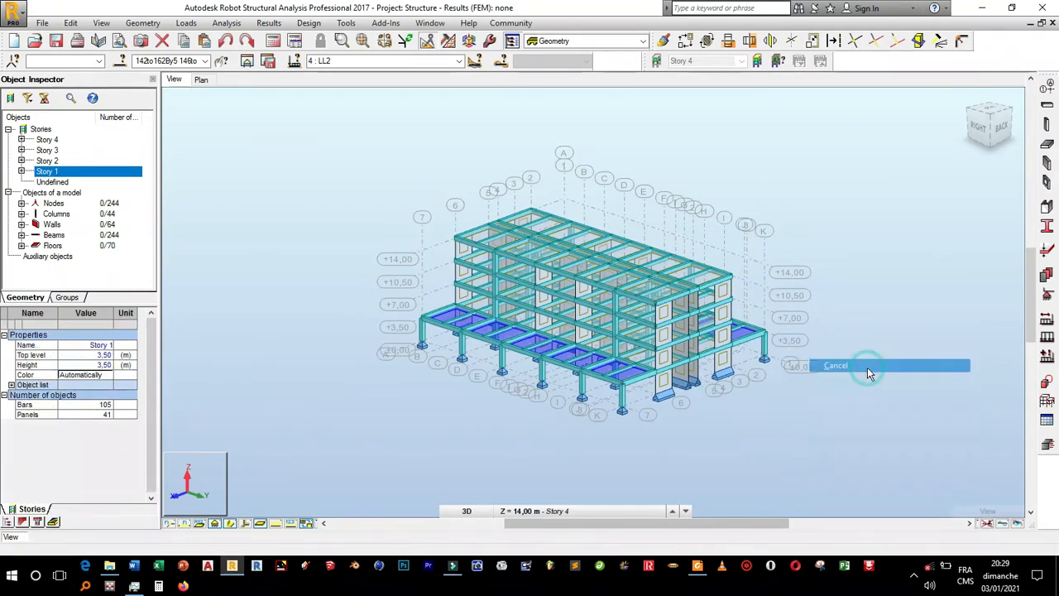
Review the loads of cases LL2, LL1, DL2 and DL1 with their symbols and values temporarily displayed on the model
{"action": "left_click", "coordinate": [990, 122]}
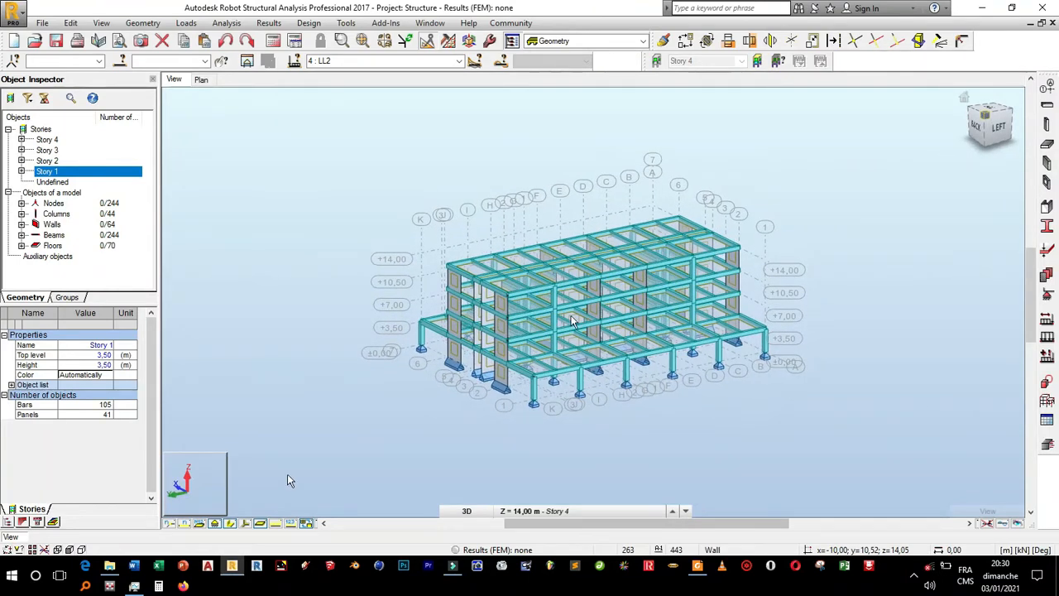
{"action": "left_click", "coordinate": [290, 524]}
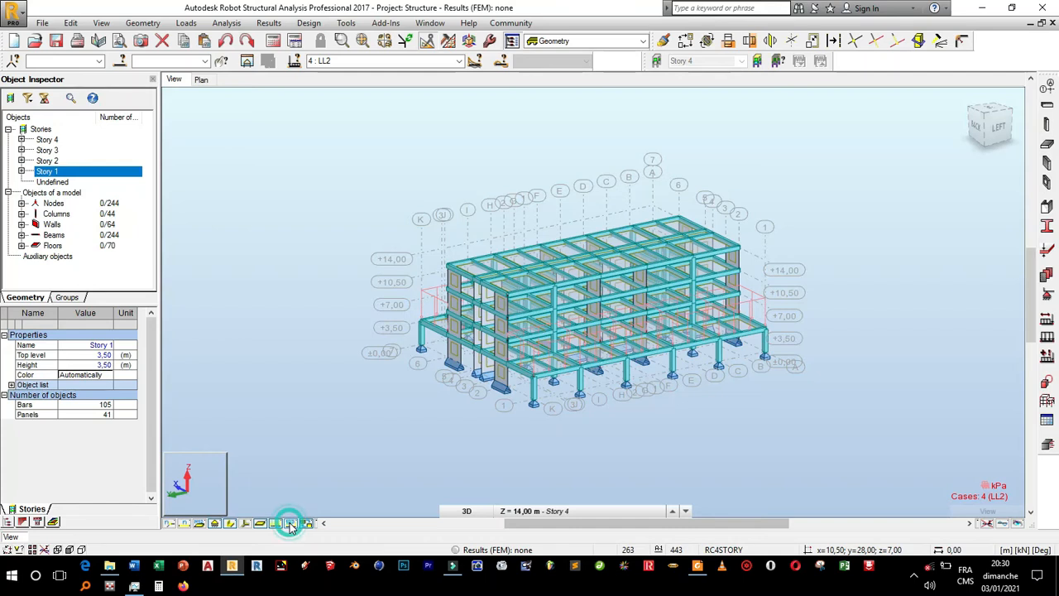
{"action": "left_click", "coordinate": [460, 61]}
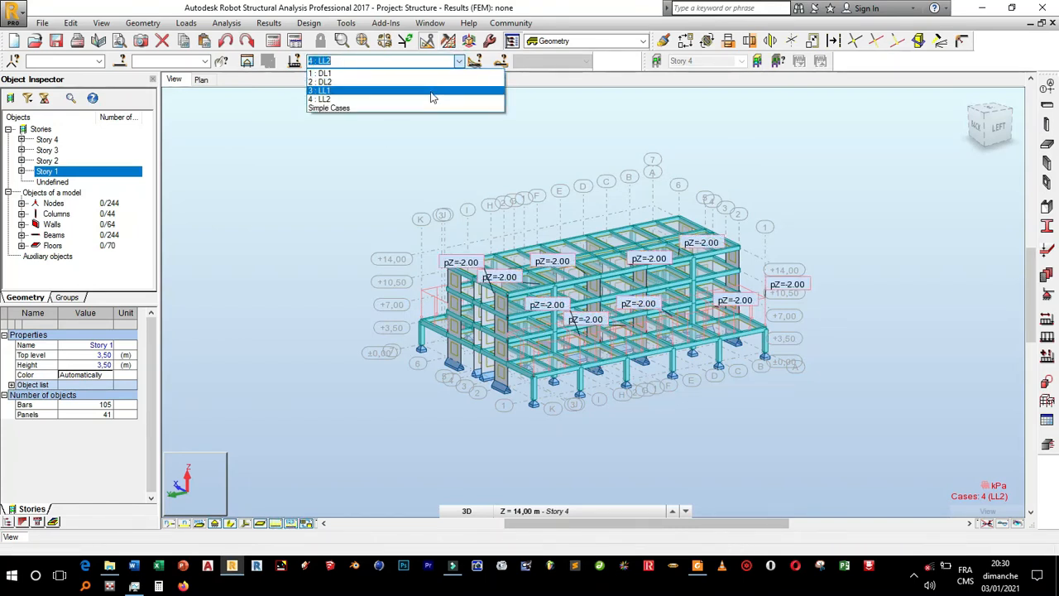
{"action": "left_click", "coordinate": [430, 98]}
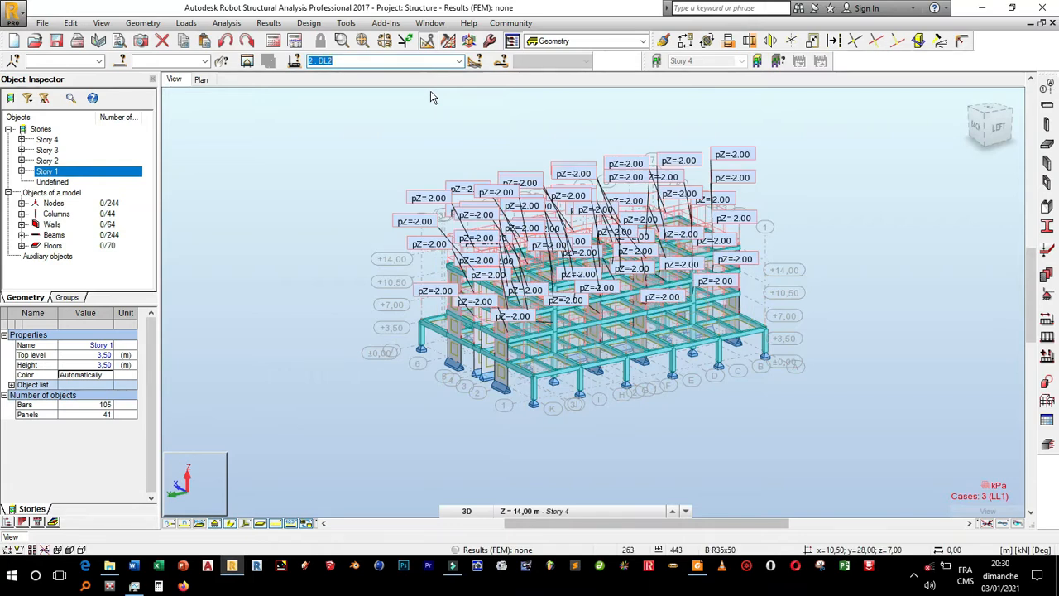
{"action": "key", "text": "Up"}
{"action": "key", "text": "Up"}
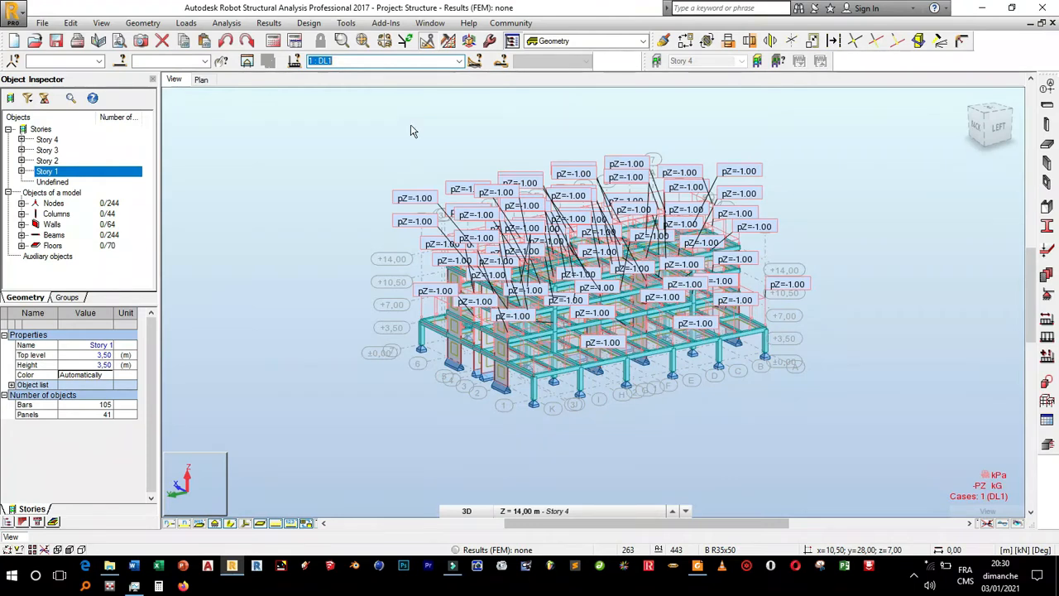
{"action": "left_click", "coordinate": [289, 524]}
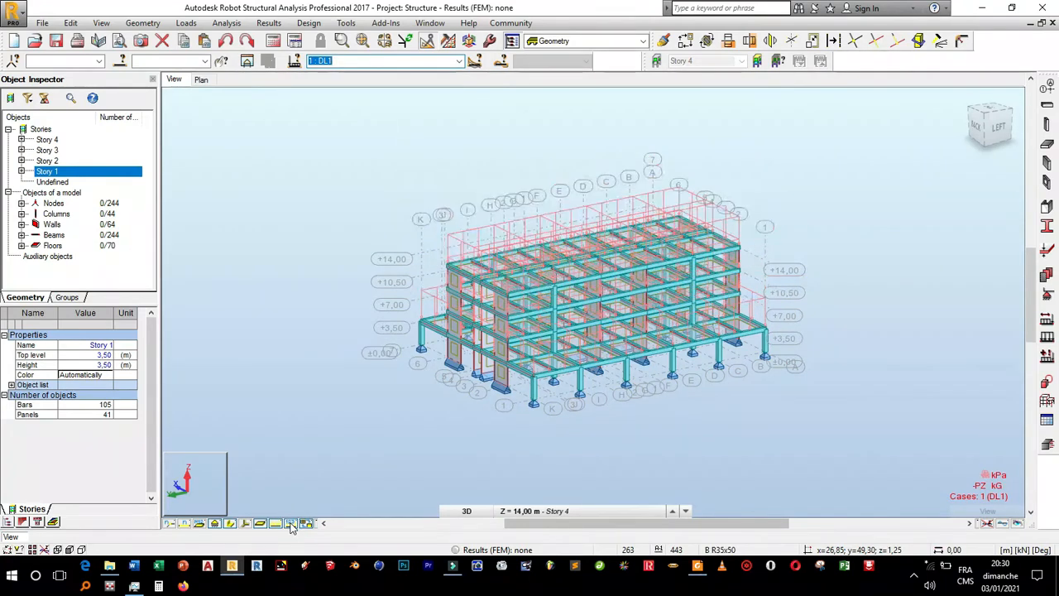
{"action": "left_click", "coordinate": [278, 523]}
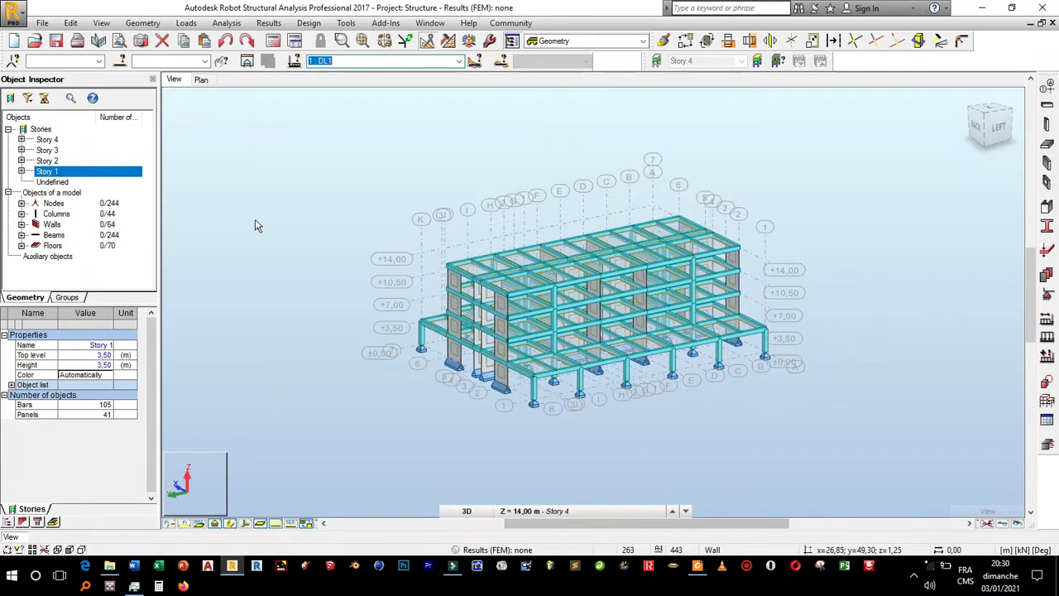
Save the project as ConcreteBuilding in the ROBOT folder
{"action": "left_click", "coordinate": [43, 23]}
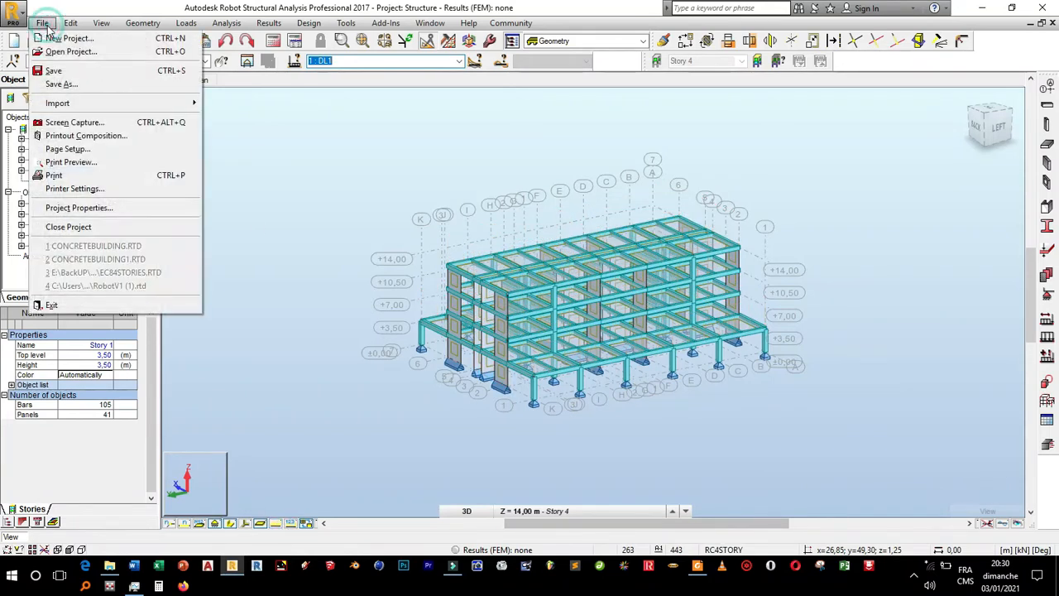
{"action": "left_click", "coordinate": [69, 70]}
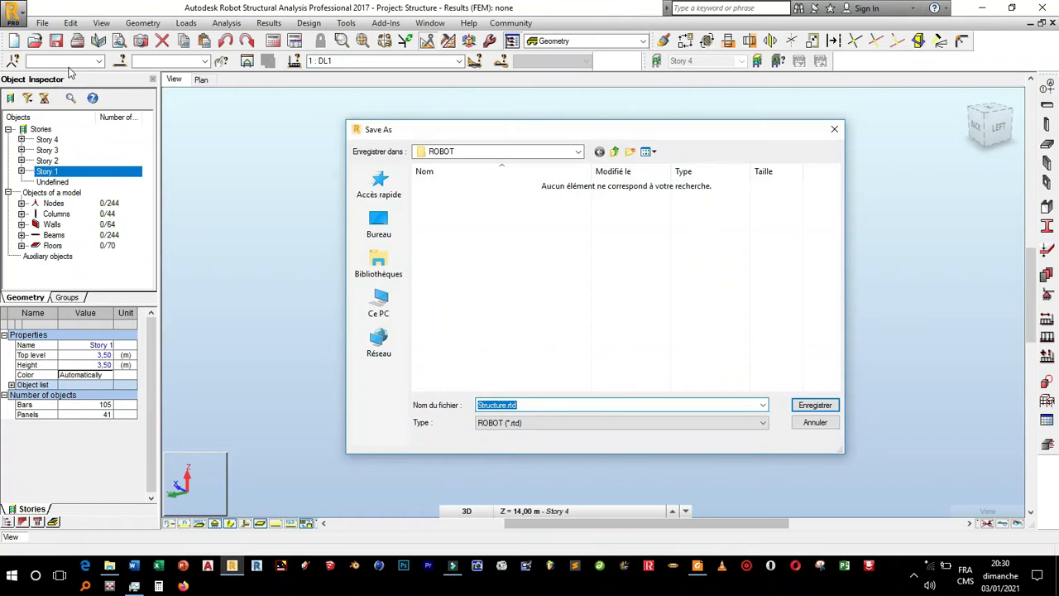
{"action": "type", "text": "ConcreteBuilding"}
{"action": "key", "text": "Return"}
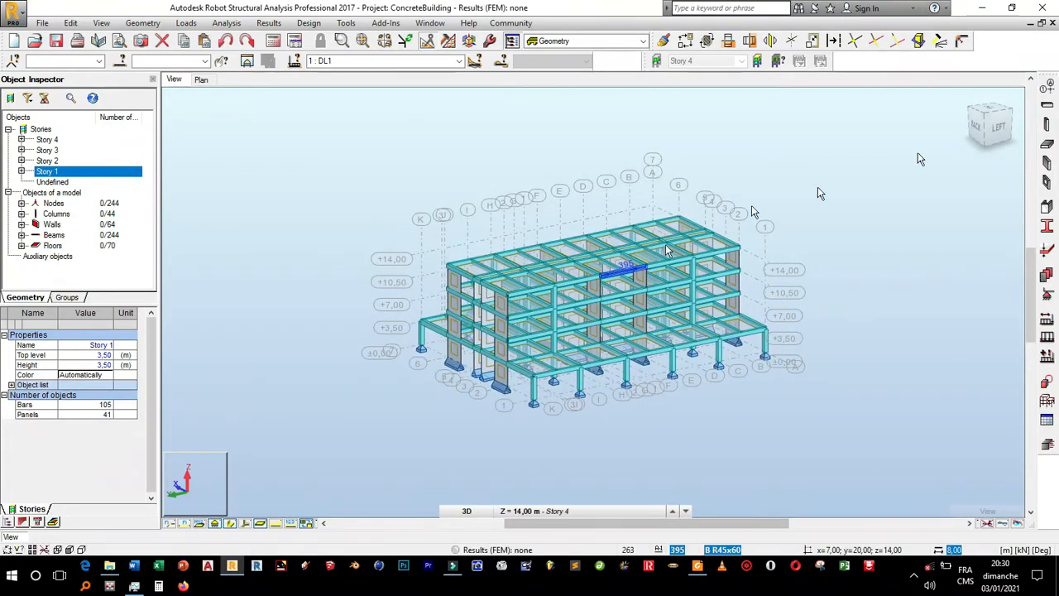
Set load combinations to manual generation according to code CM66 Avril 2000 and open their detailed settings
{"action": "left_click", "coordinate": [983, 121]}
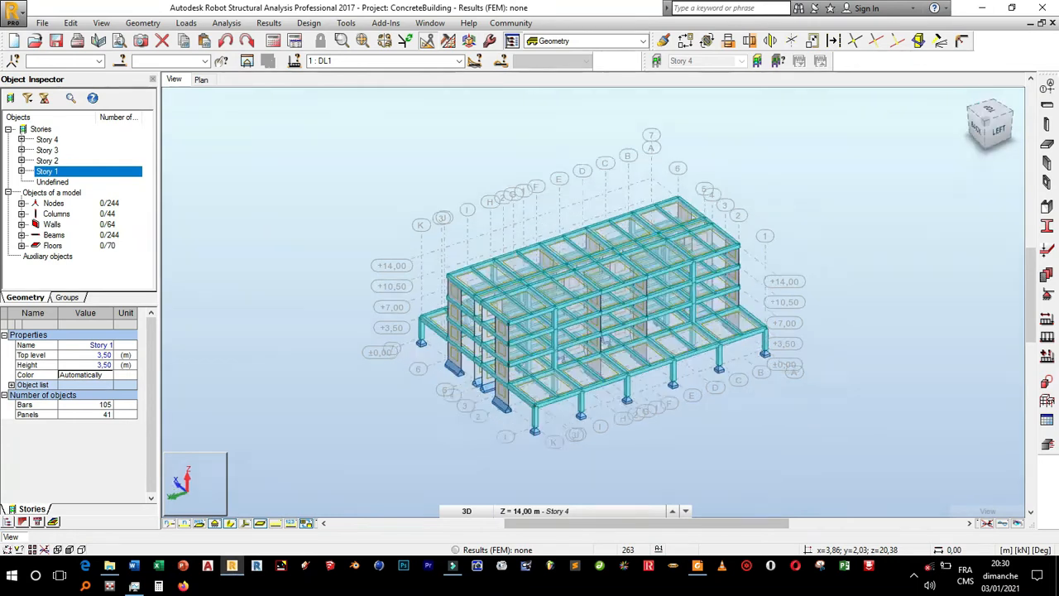
{"action": "left_click", "coordinate": [1047, 358]}
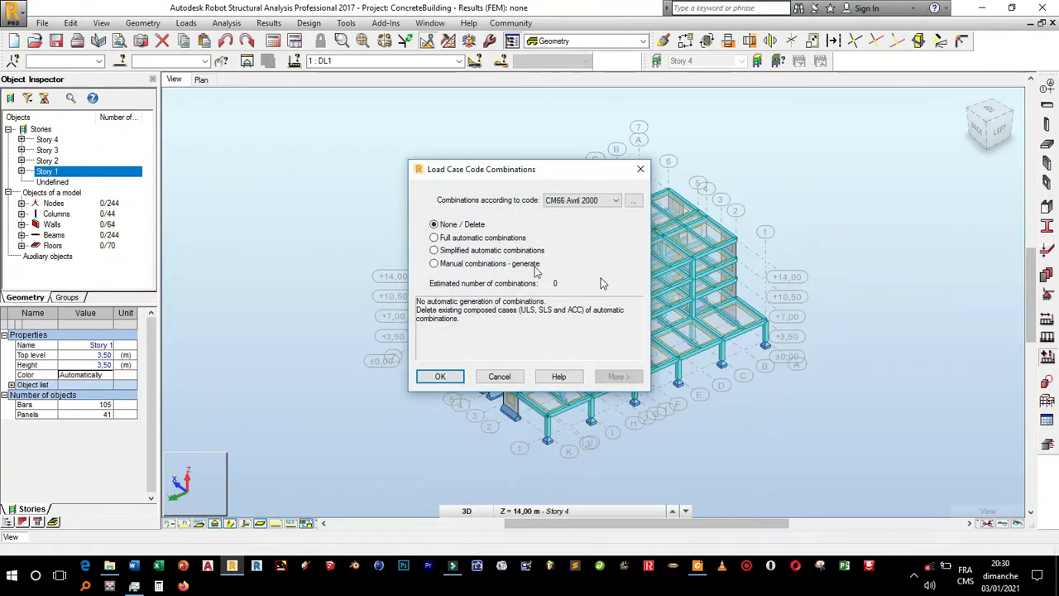
{"action": "left_click", "coordinate": [523, 263]}
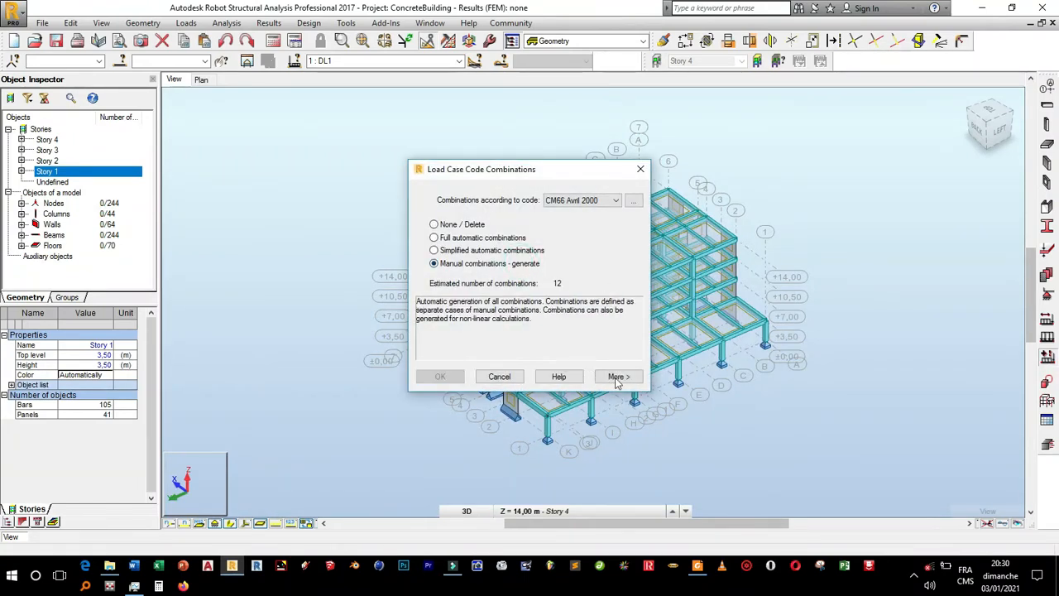
{"action": "left_click", "coordinate": [621, 377]}
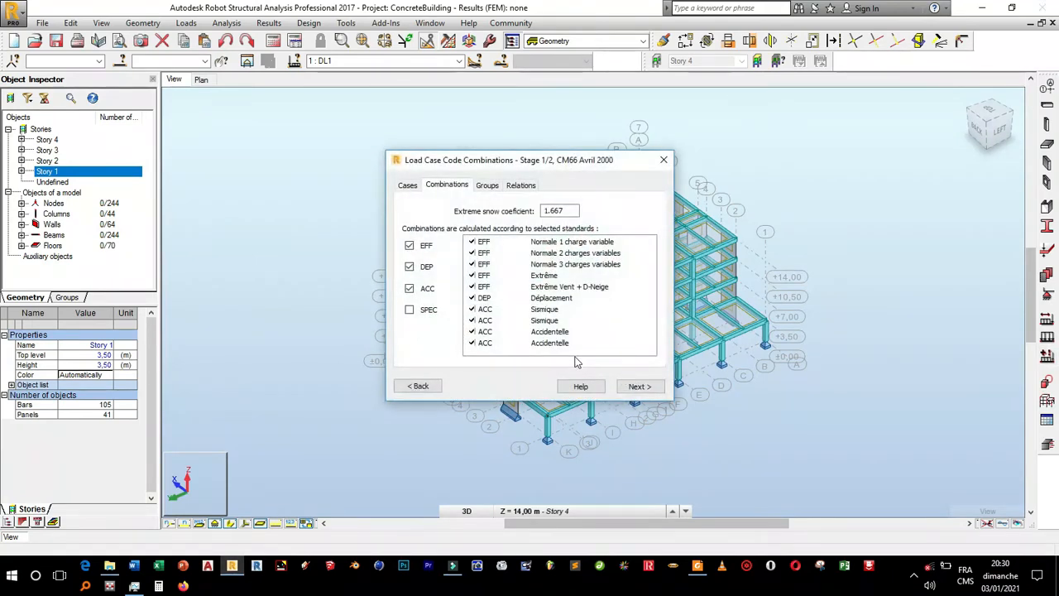
Exclude the ACC combinations, include every listed EFF and DEP combination, and generate them
{"action": "left_click", "coordinate": [410, 288]}
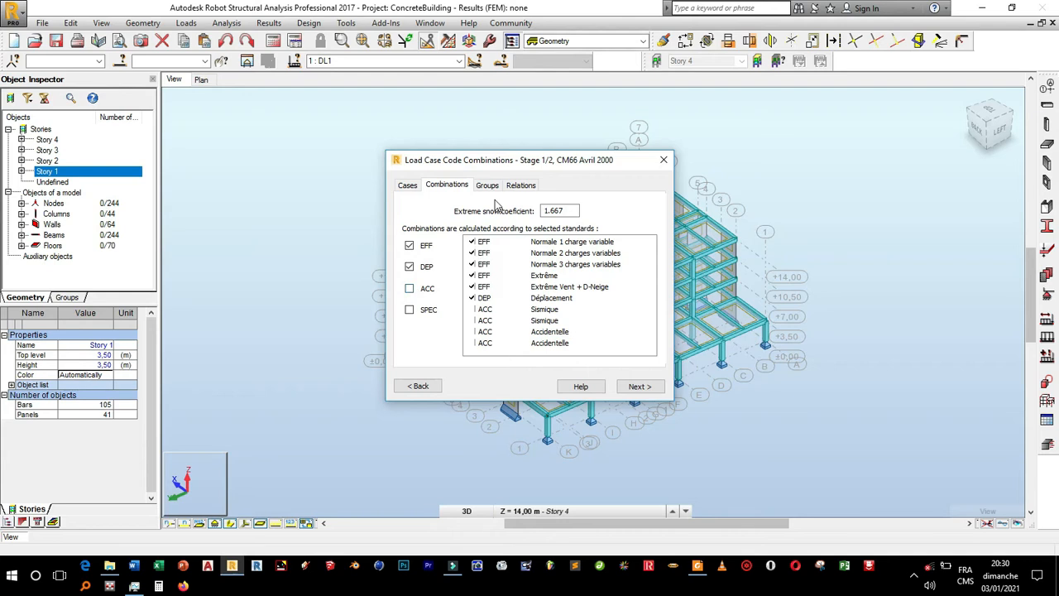
{"action": "left_click", "coordinate": [645, 389]}
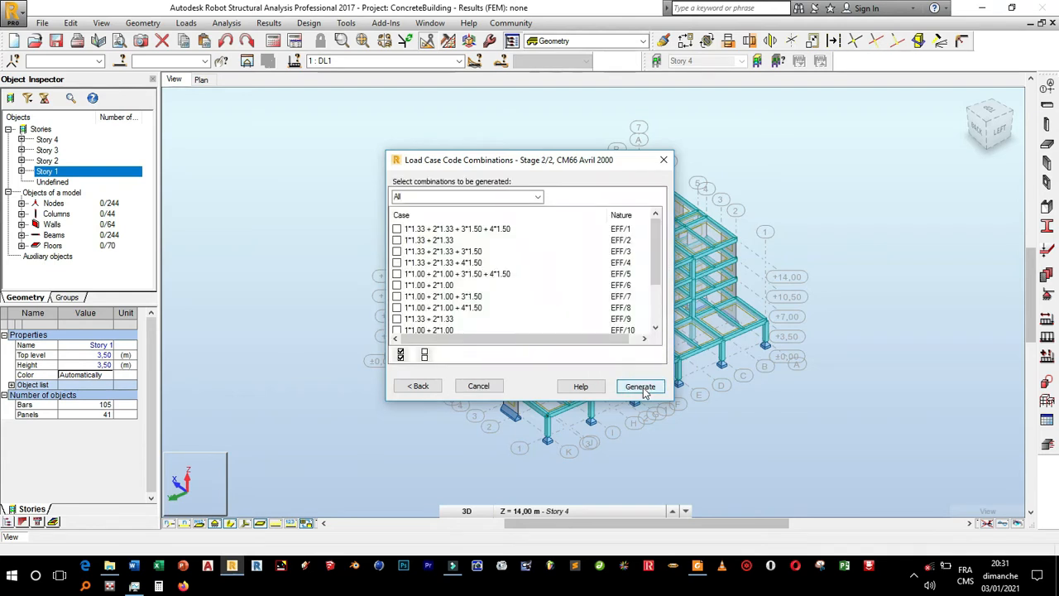
{"action": "left_click", "coordinate": [402, 354]}
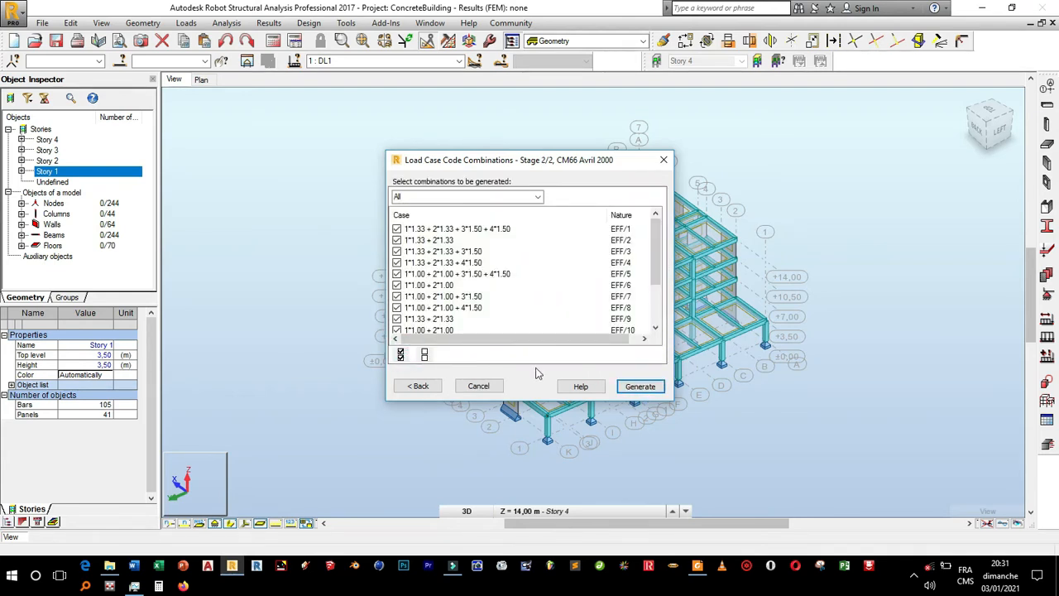
{"action": "left_click", "coordinate": [636, 387]}
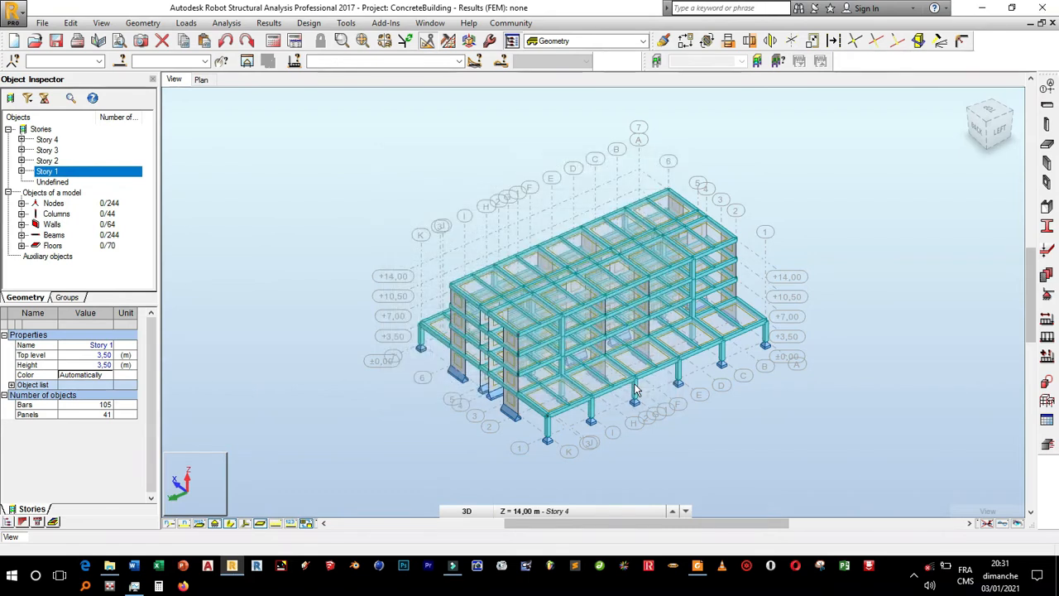
Examine the list of load cases and set the active case selection to Combinations
{"action": "left_click", "coordinate": [459, 62]}
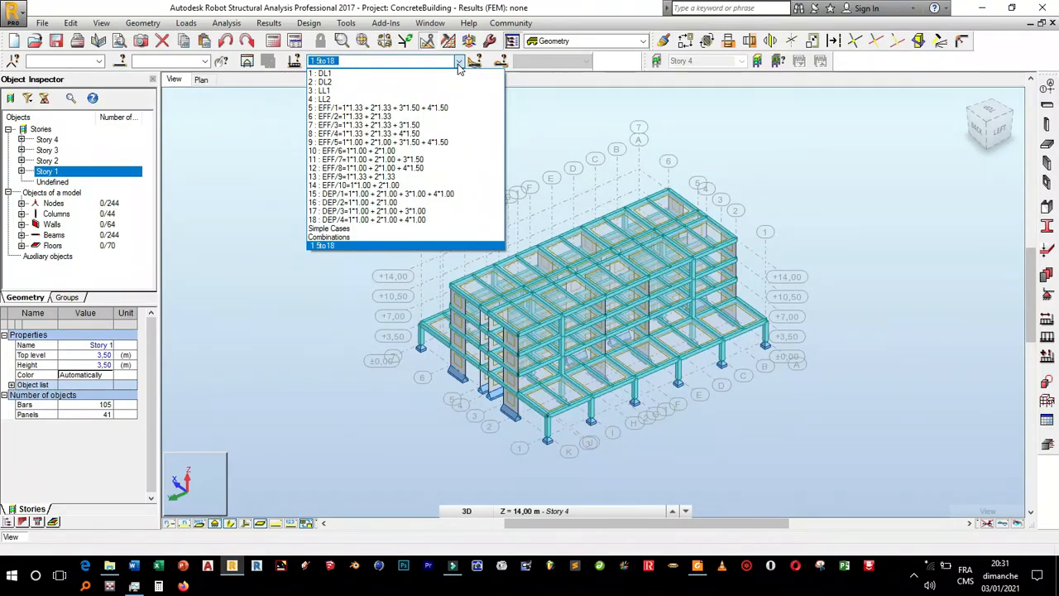
{"action": "left_click", "coordinate": [459, 64]}
{"action": "scroll", "coordinate": [459, 64], "scroll_direction": "up", "scroll_amount": 1}
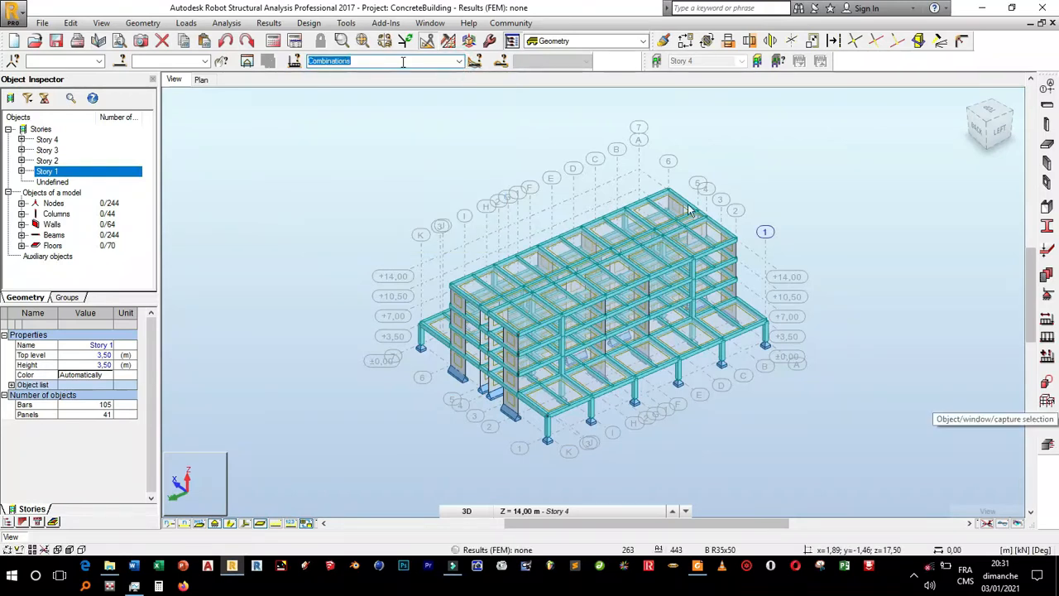
Set the meshing options for all panels to automatic selection of the meshing method with a 1.00 m element size
{"action": "left_click", "coordinate": [447, 47]}
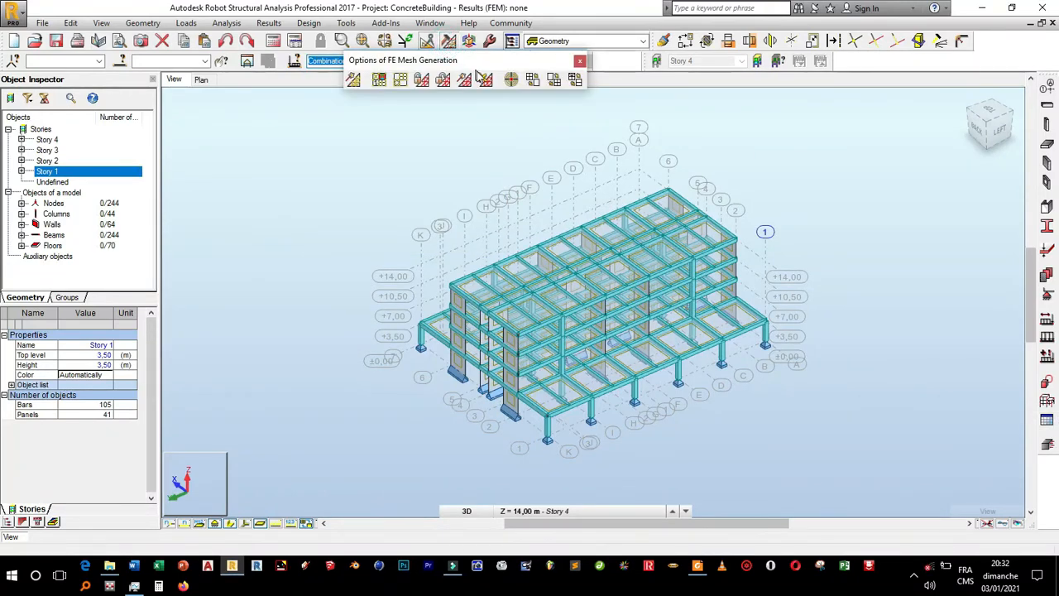
{"action": "left_click", "coordinate": [400, 79]}
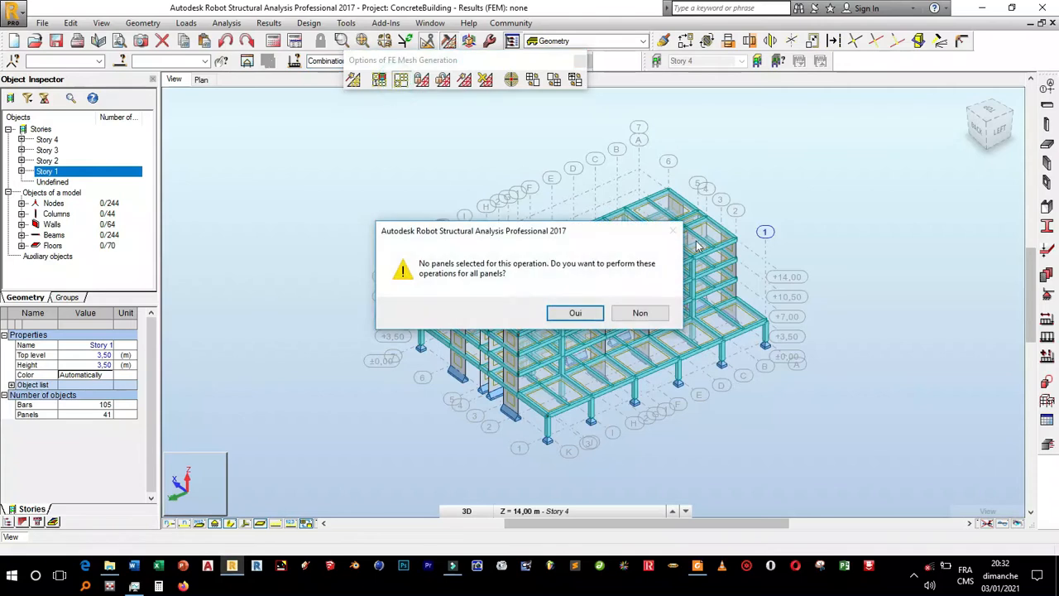
{"action": "left_click", "coordinate": [575, 313]}
{"action": "left_click", "coordinate": [650, 406]}
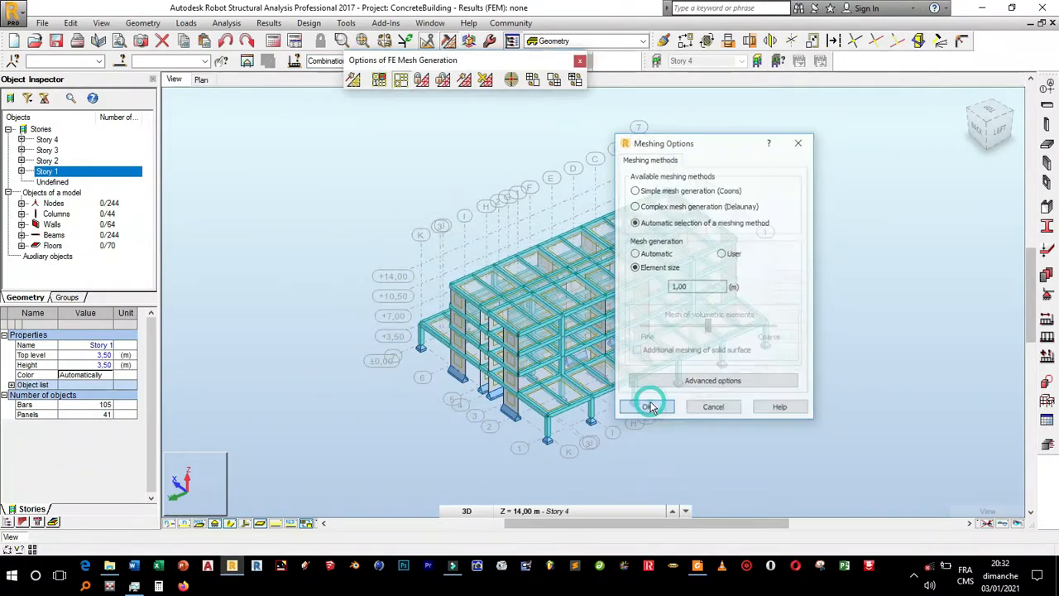
Generate the finite element mesh for all walls and floors, and clear the panel selection
{"action": "left_click", "coordinate": [460, 80]}
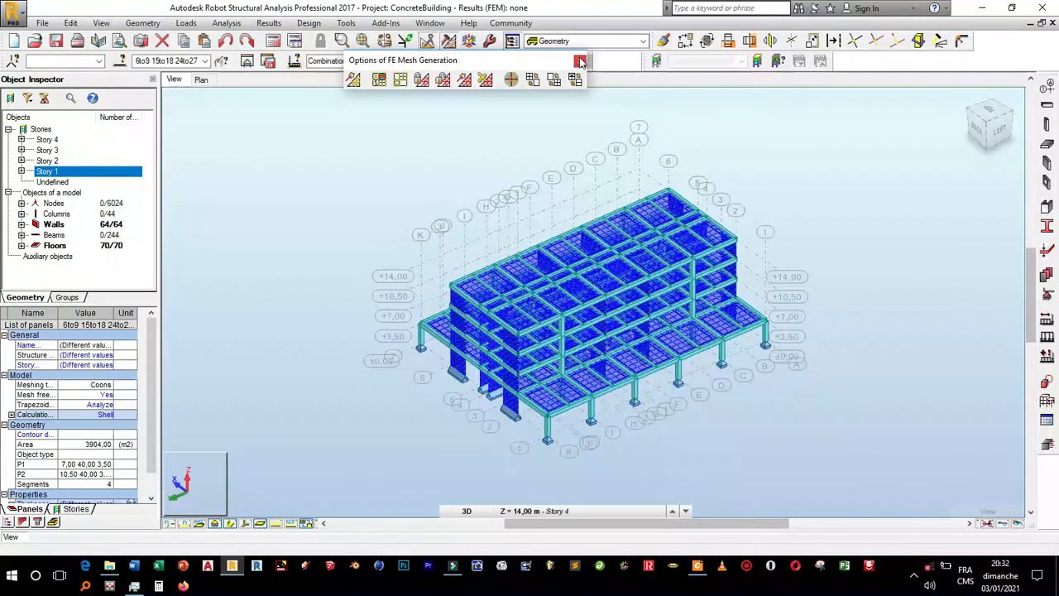
{"action": "left_click", "coordinate": [580, 61]}
{"action": "right_click", "coordinate": [577, 130]}
{"action": "left_click", "coordinate": [568, 134]}
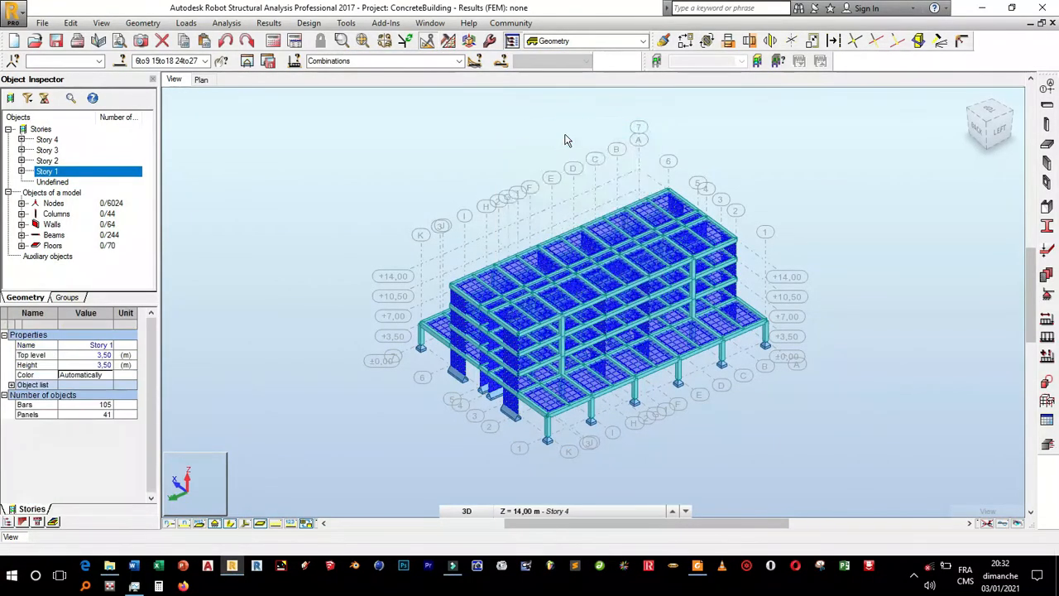
{"action": "left_click", "coordinate": [305, 524]}
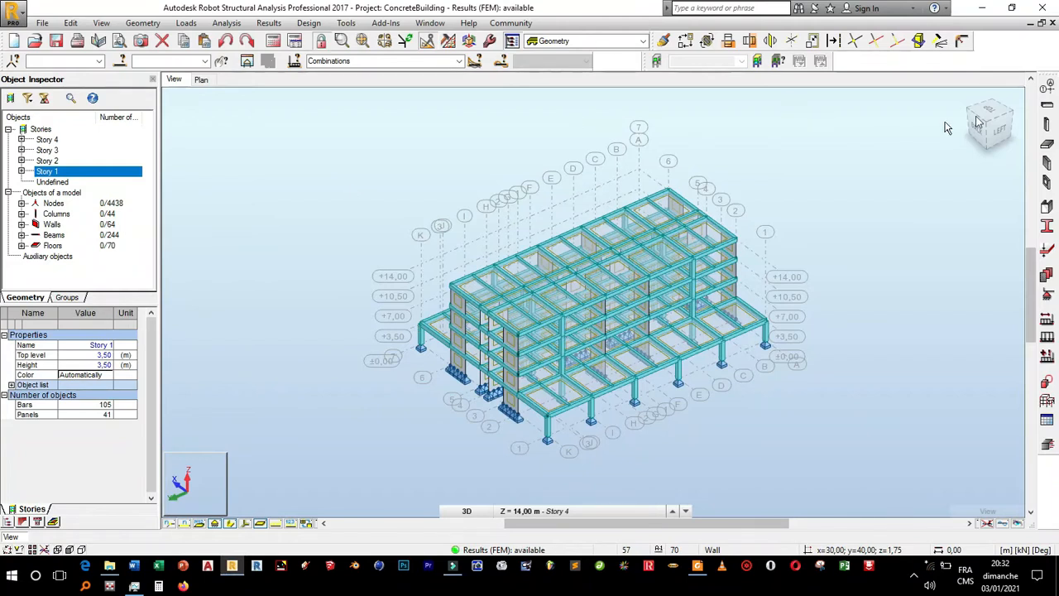
Define Core wall 1 from stacked wall panels 15, 175, 267 and 359, accept the database change, and clear the selection
{"action": "left_click_drag", "start_coordinate": [988, 120], "coordinate": [968, 125]}
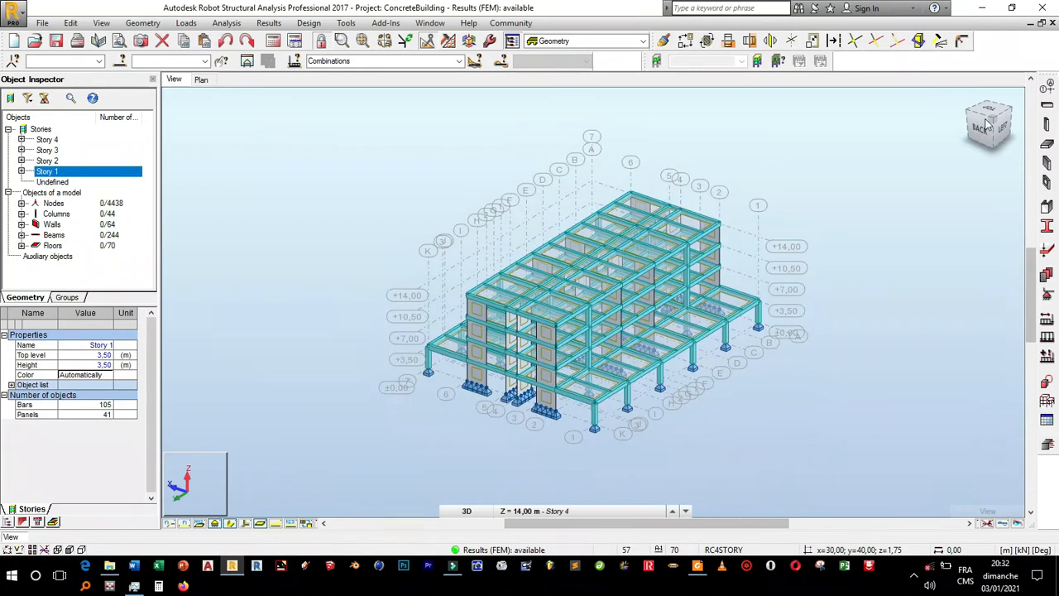
{"action": "left_click", "coordinate": [1047, 207]}
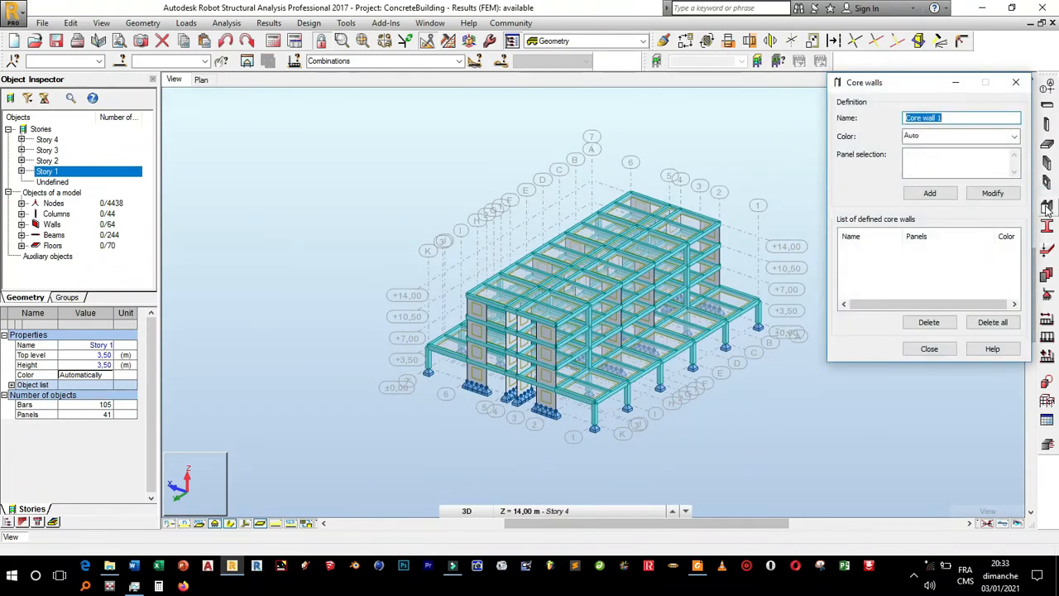
{"action": "left_click", "coordinate": [930, 166]}
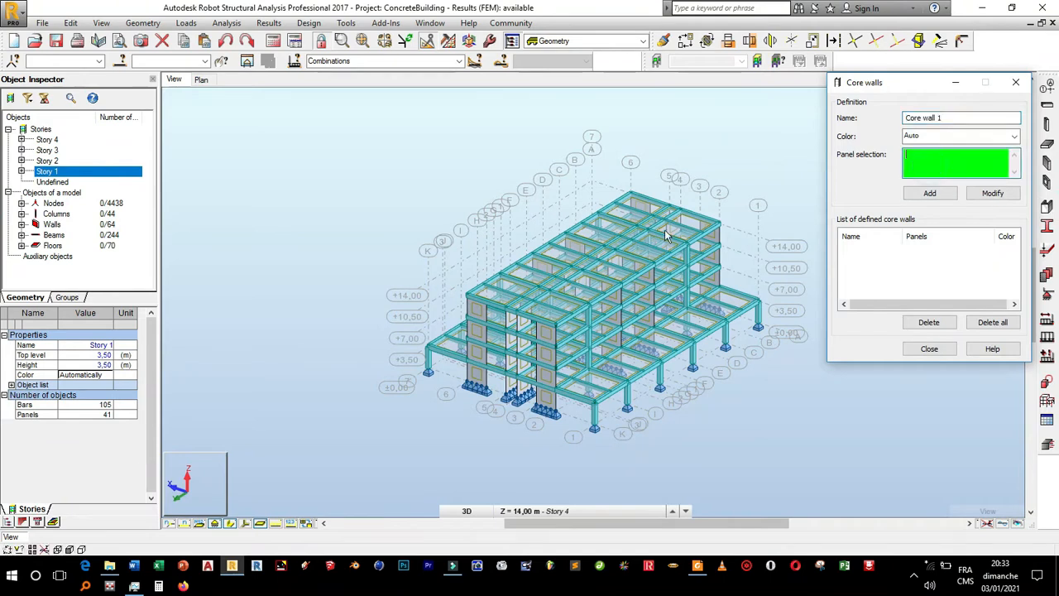
{"action": "left_click", "coordinate": [479, 321]}
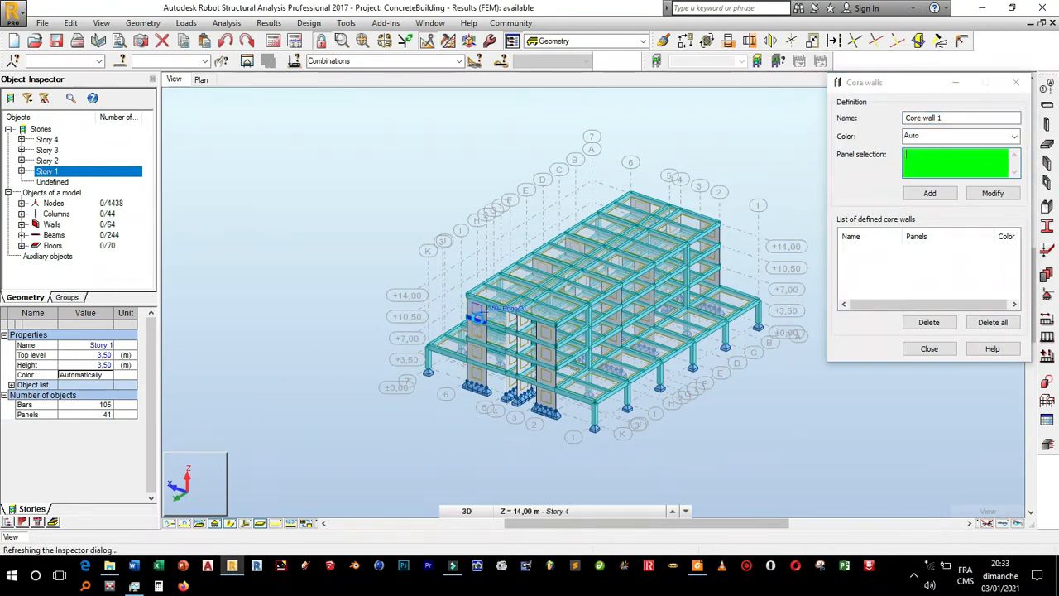
{"action": "left_click", "coordinate": [477, 334], "text": "ctrl"}
{"action": "left_click", "coordinate": [476, 357], "text": "ctrl"}
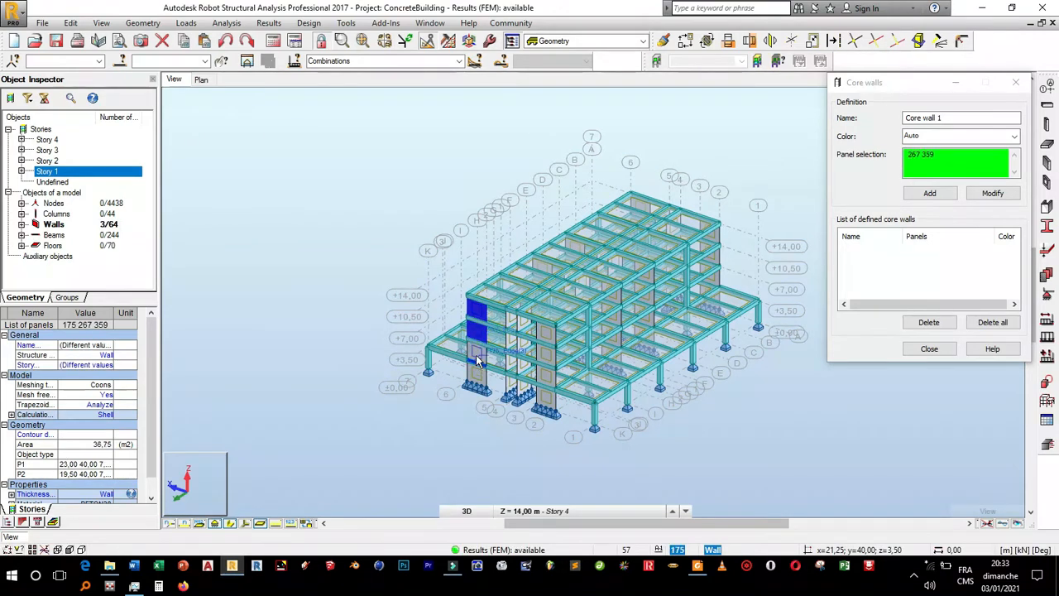
{"action": "left_click", "coordinate": [478, 372], "text": "ctrl"}
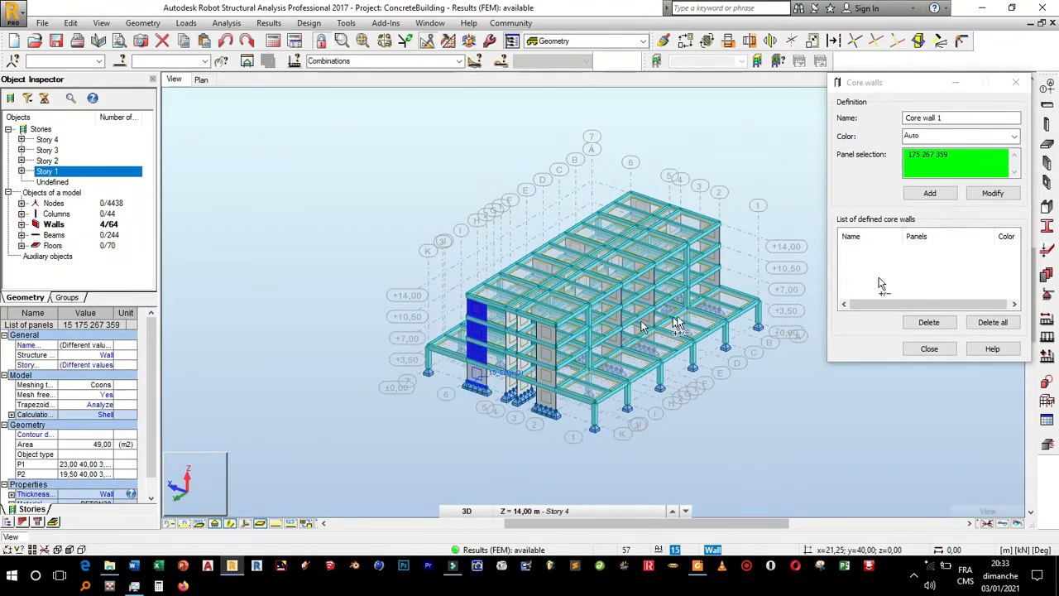
{"action": "left_click", "coordinate": [930, 194]}
{"action": "left_click", "coordinate": [939, 259]}
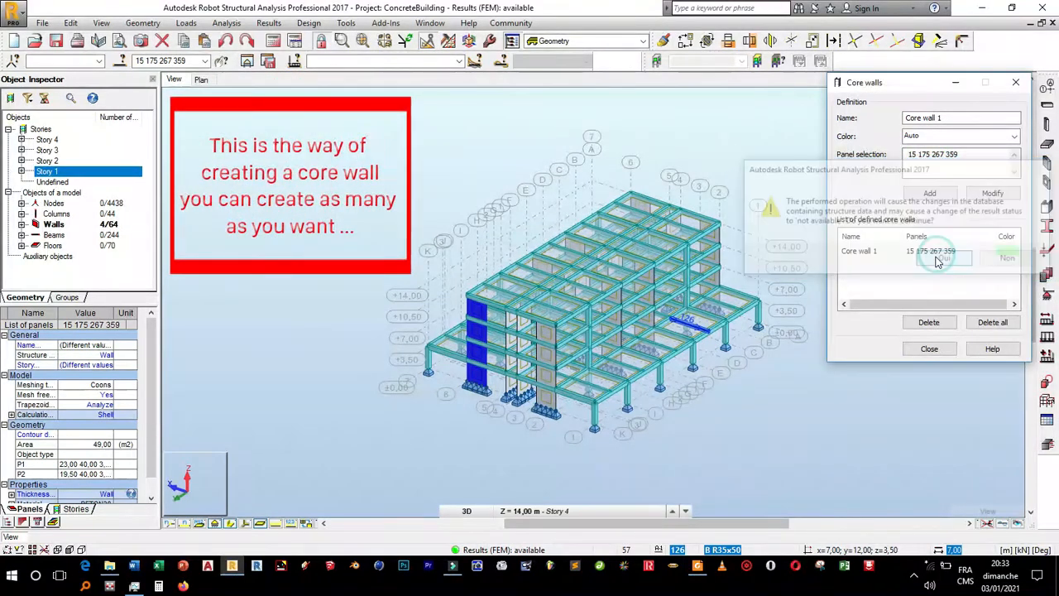
{"action": "left_click", "coordinate": [930, 348]}
{"action": "right_click", "coordinate": [836, 243]}
{"action": "left_click", "coordinate": [817, 247]}
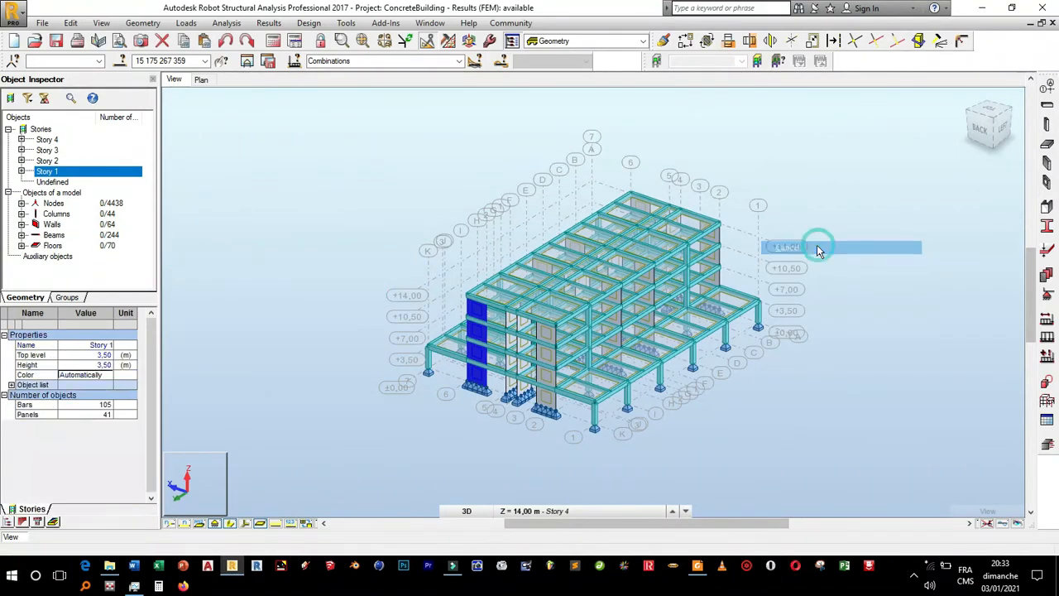
Check which panels belong to Core wall 1 by selecting them through the core wall attribute, and clear the selection
{"action": "left_click", "coordinate": [991, 122]}
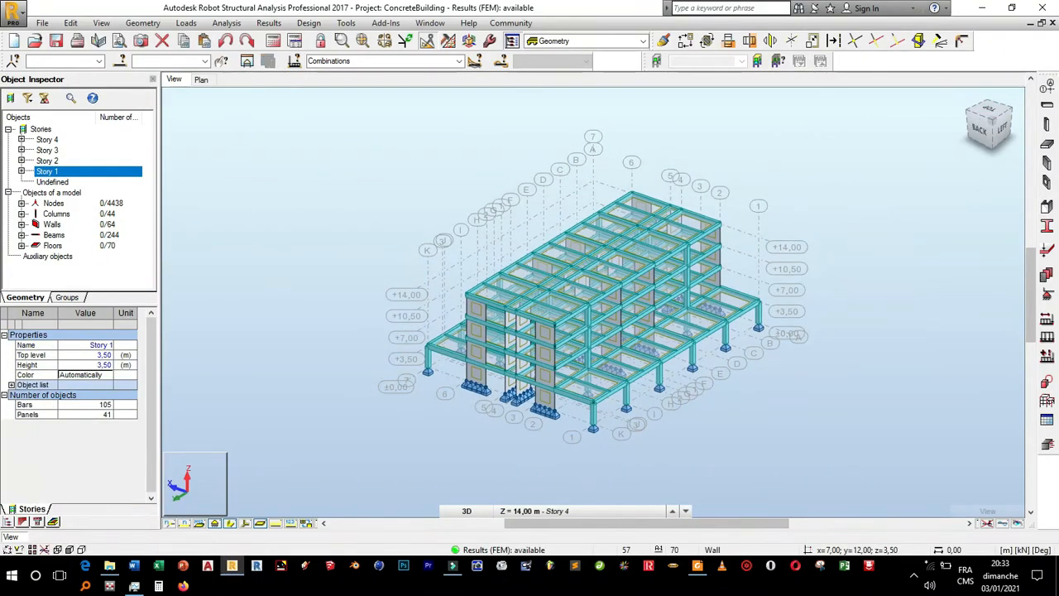
{"action": "left_click", "coordinate": [122, 60]}
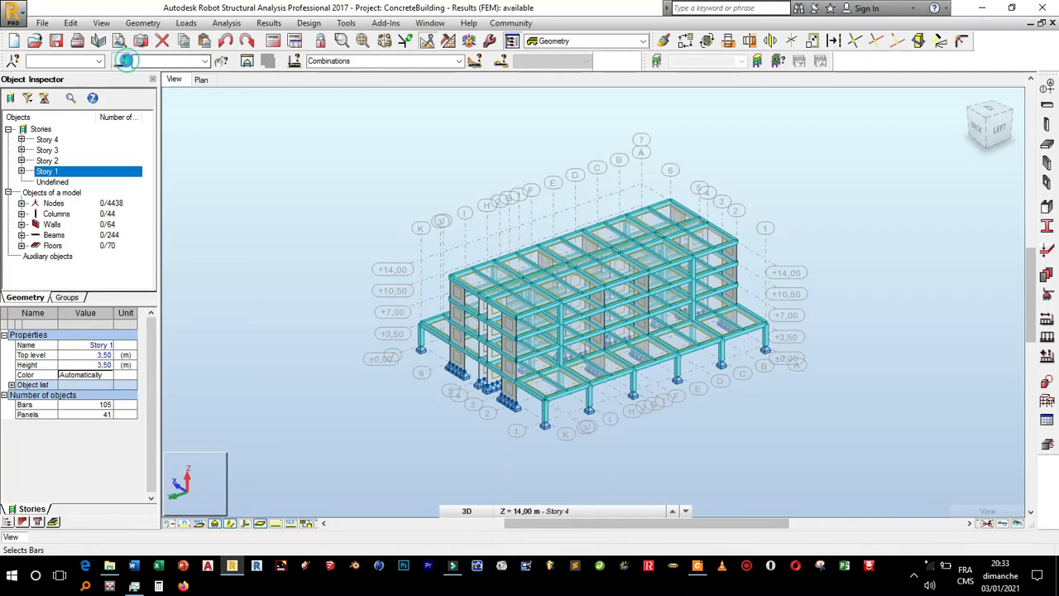
{"action": "left_click", "coordinate": [864, 338]}
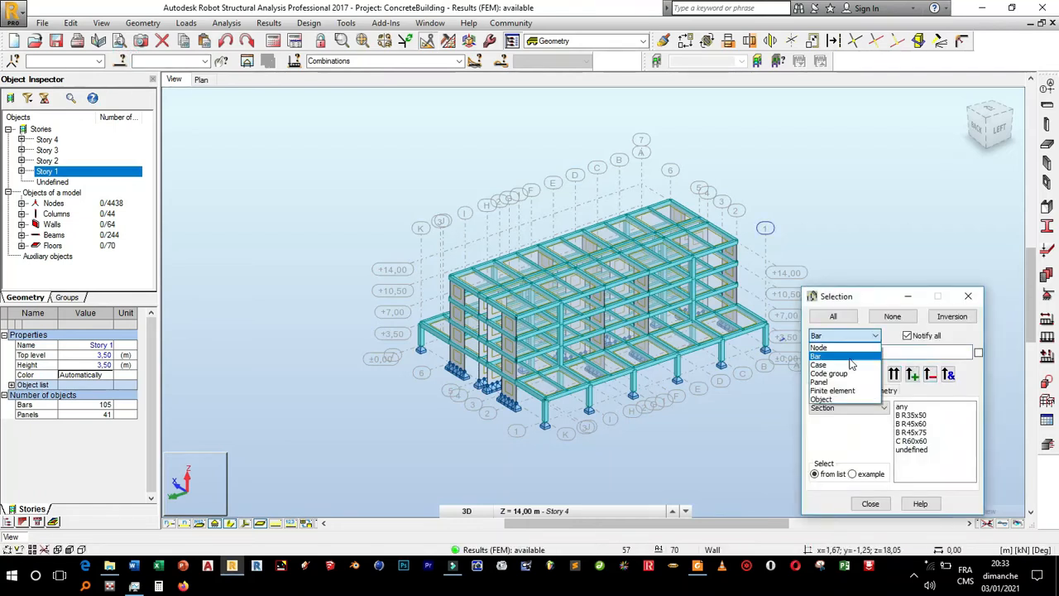
{"action": "left_click", "coordinate": [863, 391]}
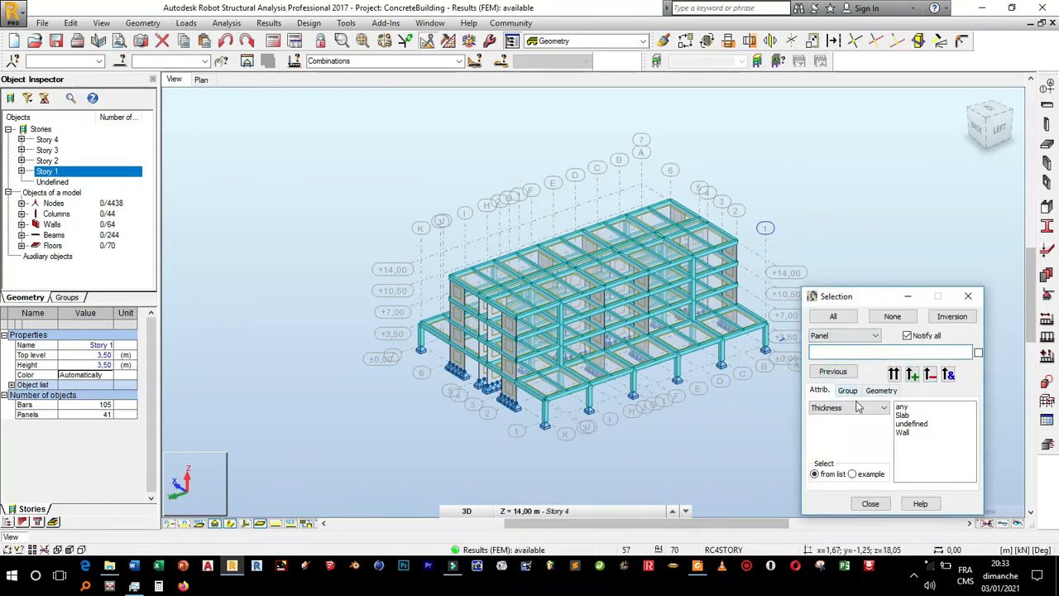
{"action": "left_click", "coordinate": [861, 407]}
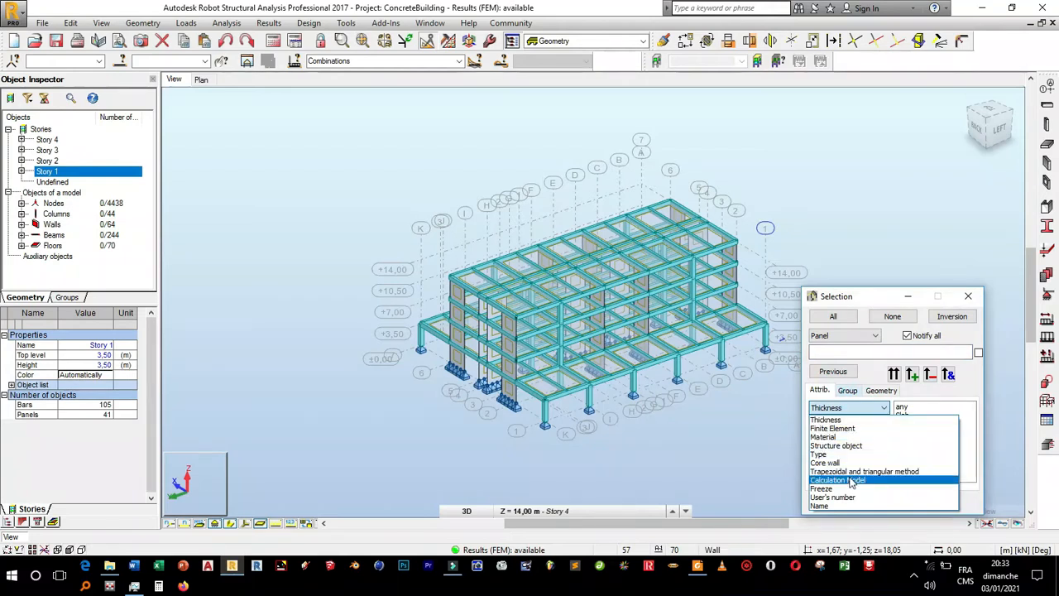
{"action": "left_click", "coordinate": [861, 463]}
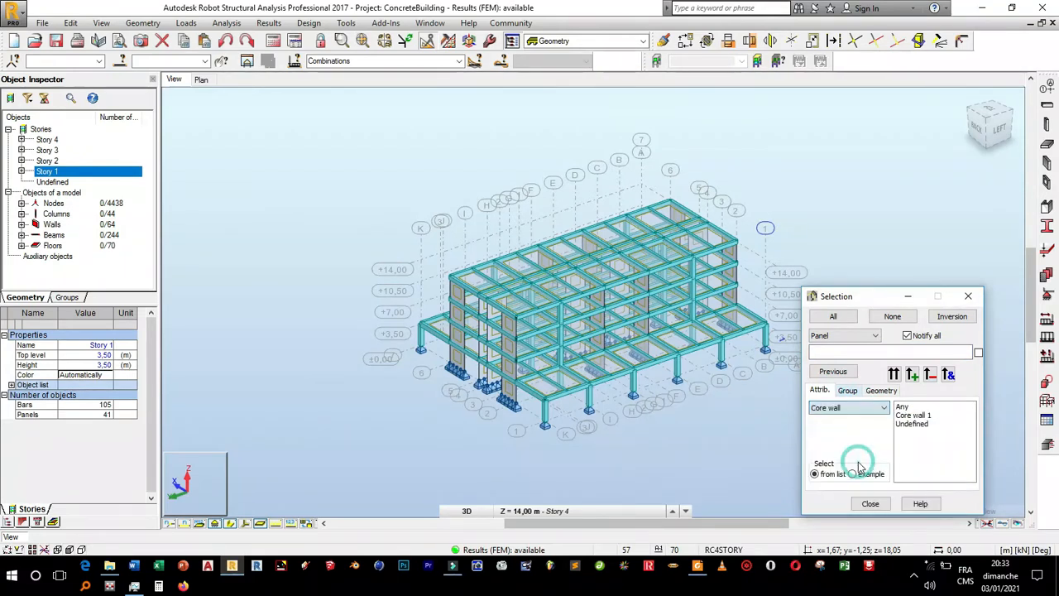
{"action": "left_click", "coordinate": [913, 415]}
{"action": "left_click", "coordinate": [894, 375]}
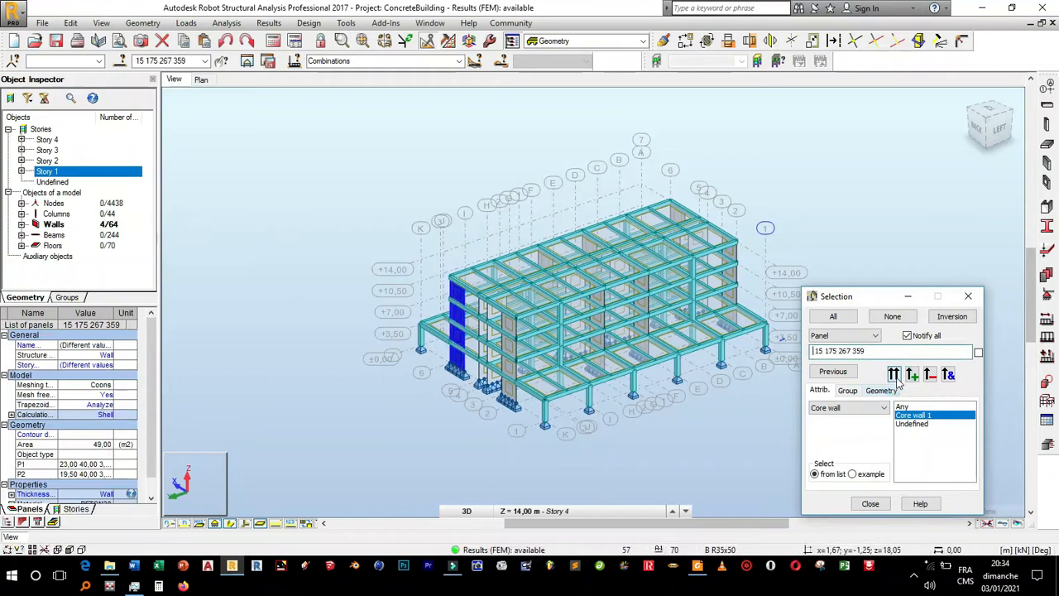
{"action": "left_click", "coordinate": [983, 124]}
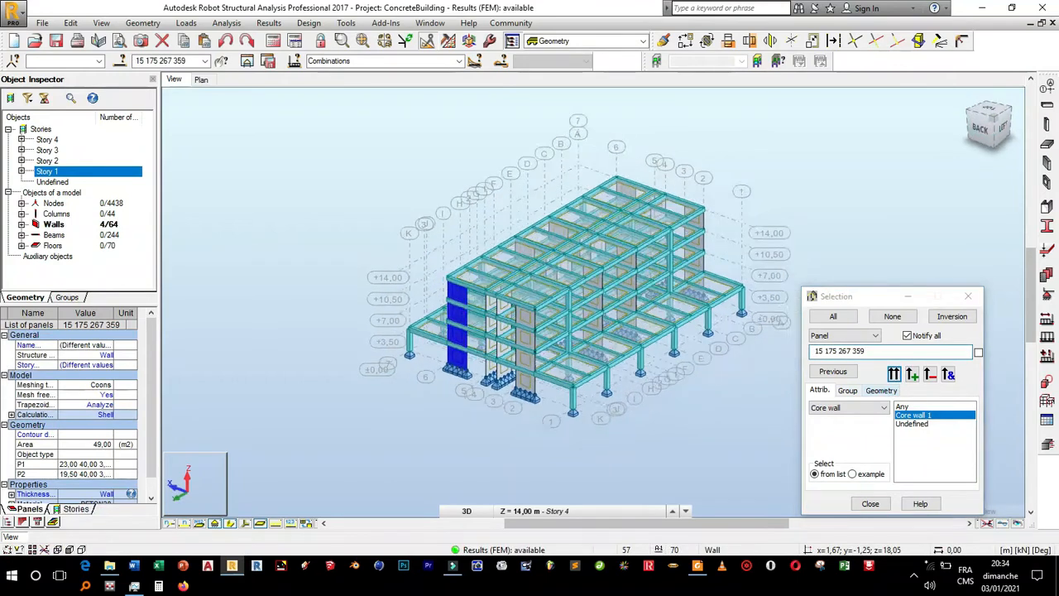
{"action": "key", "text": "Escape"}
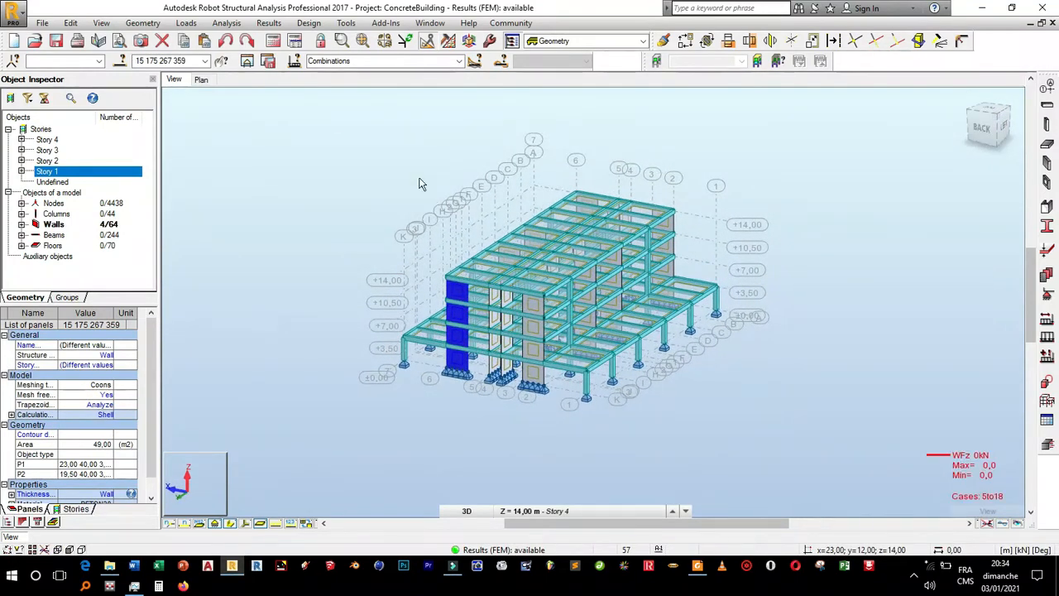
{"action": "right_click", "coordinate": [340, 124]}
{"action": "left_click", "coordinate": [335, 132]}
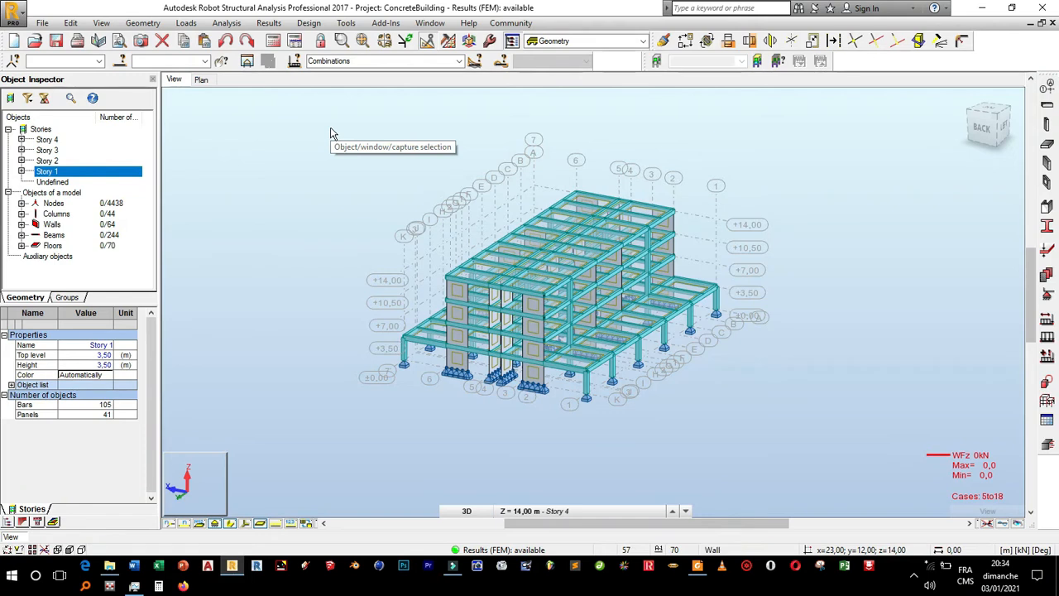
Run the structural calculations and select the panels of Core wall 1 by the core wall attribute
{"action": "left_click", "coordinate": [274, 43]}
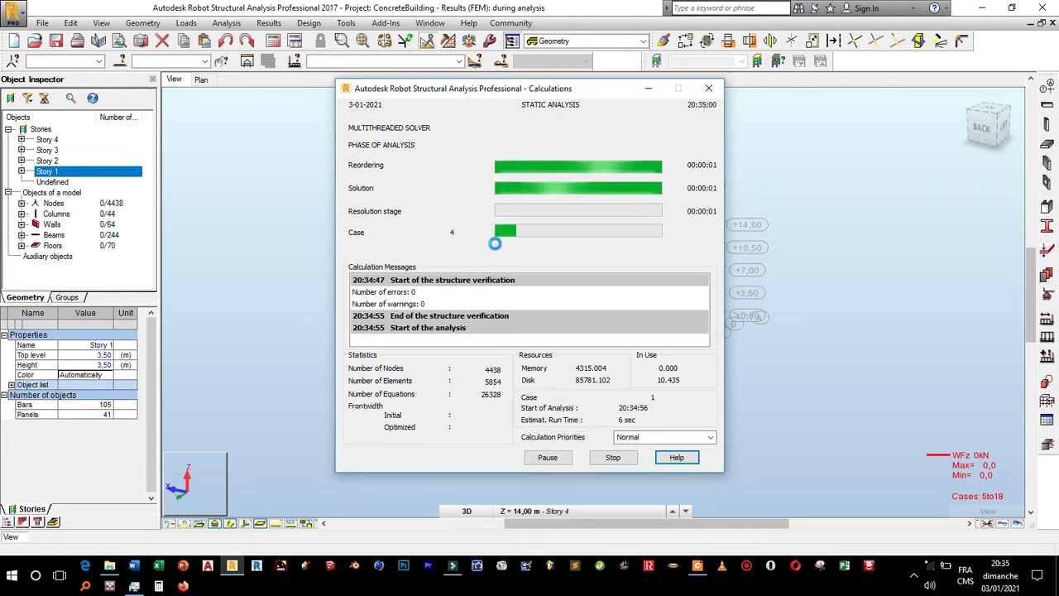
{"action": "left_click", "coordinate": [121, 60]}
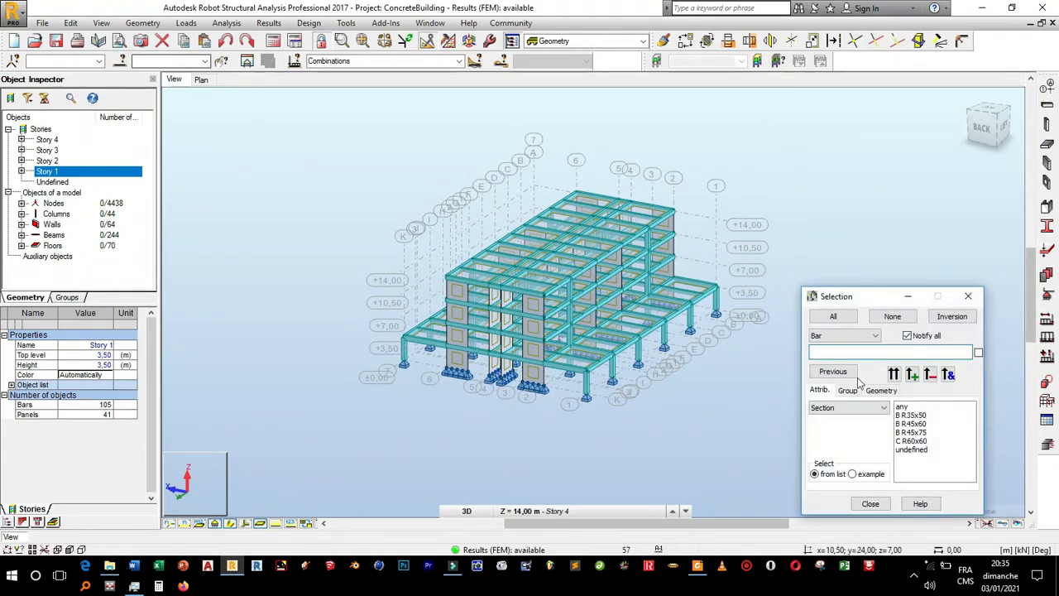
{"action": "left_click", "coordinate": [843, 335]}
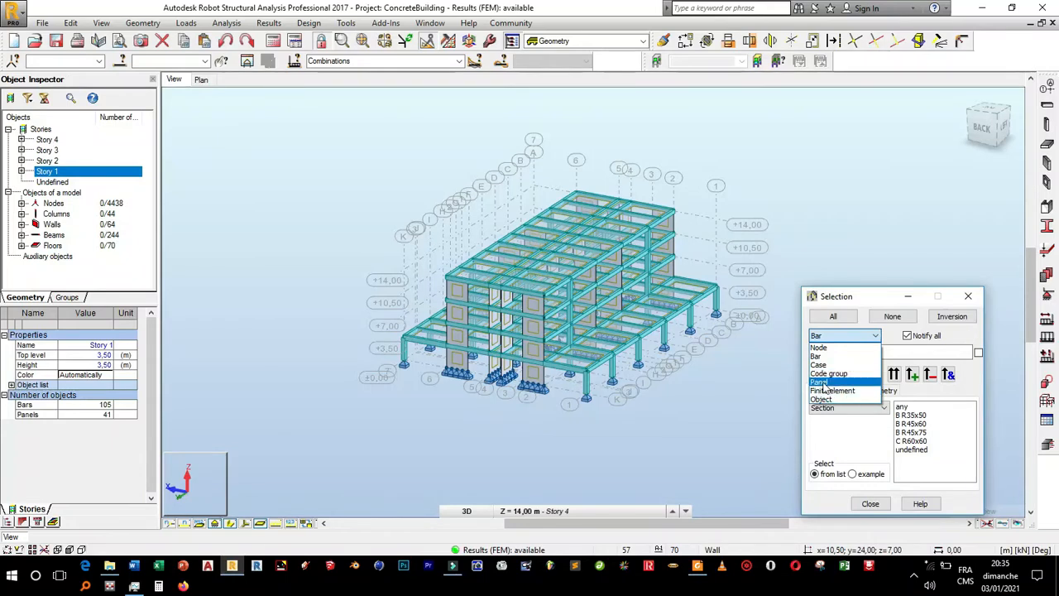
{"action": "left_click", "coordinate": [823, 383]}
{"action": "left_click", "coordinate": [844, 408]}
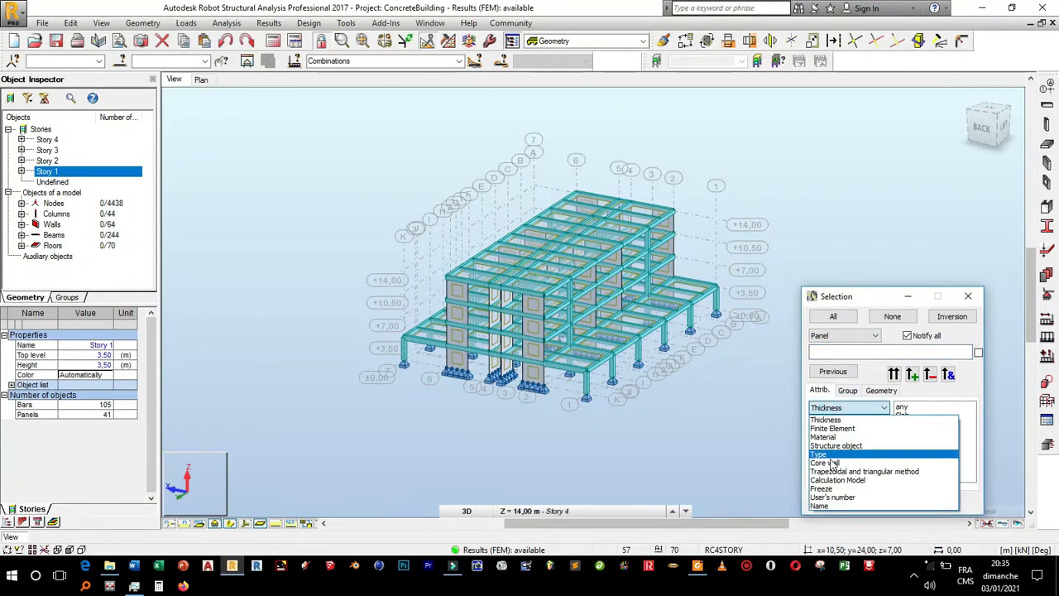
{"action": "left_click", "coordinate": [832, 463]}
{"action": "left_click", "coordinate": [912, 423]}
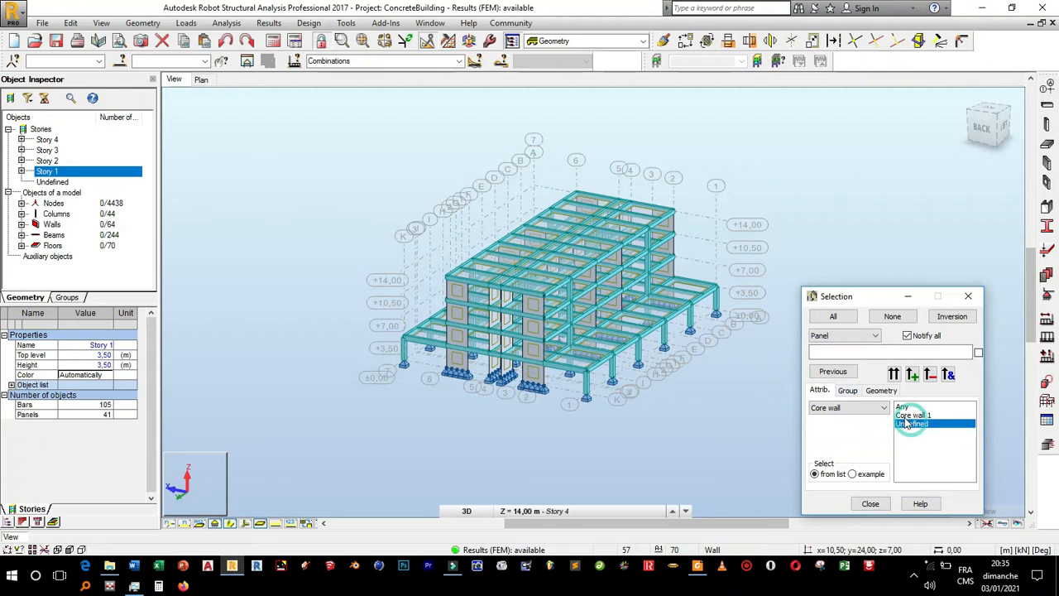
{"action": "left_click", "coordinate": [913, 414]}
{"action": "left_click", "coordinate": [893, 374]}
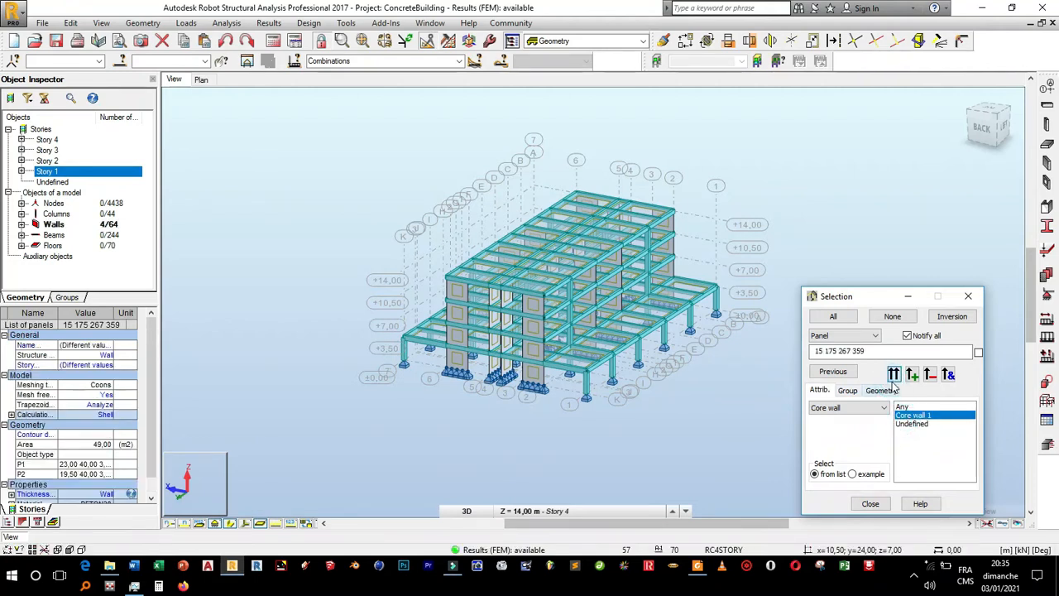
Isolate the selected core wall for editing in a new window, and clear its selection
{"action": "left_click", "coordinate": [248, 61]}
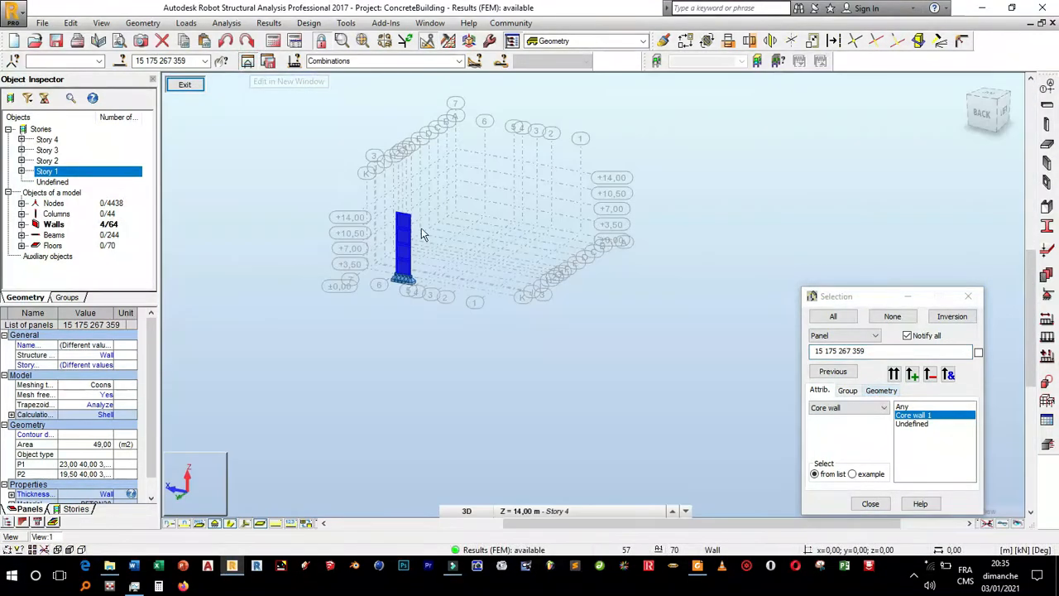
{"action": "right_click", "coordinate": [430, 293]}
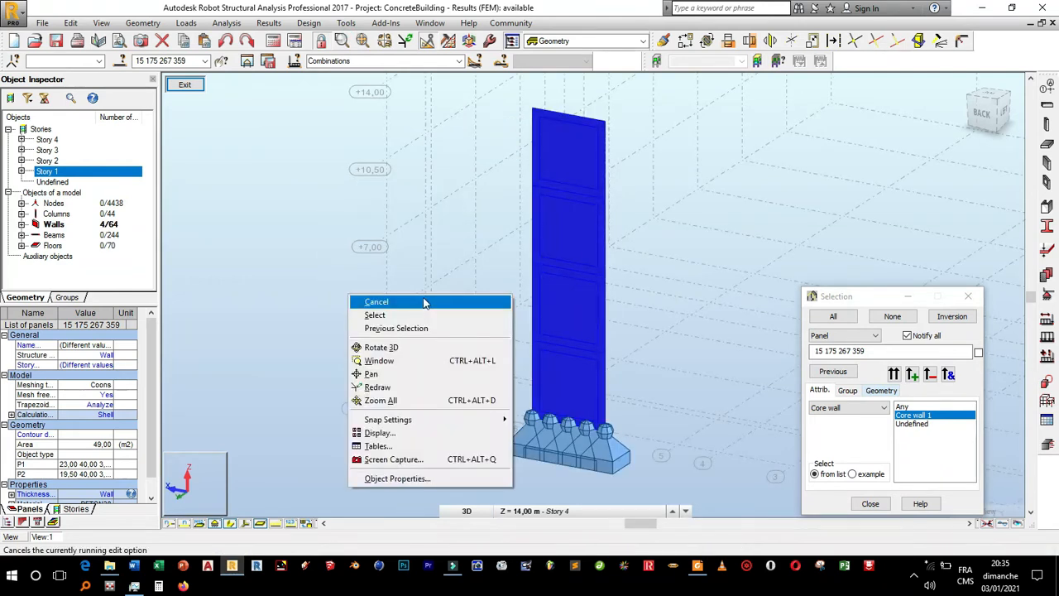
{"action": "left_click", "coordinate": [422, 297]}
Display the normalized FZ force diagram on the isolated core wall using the diagrams for buildings
{"action": "left_click", "coordinate": [309, 22]}
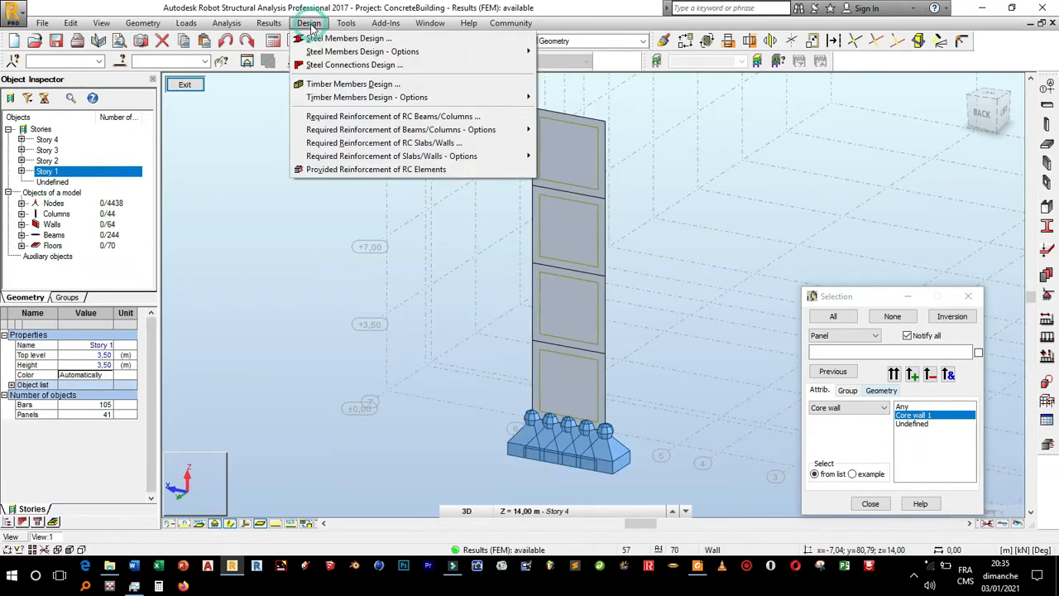
{"action": "mouse_move", "coordinate": [269, 22]}
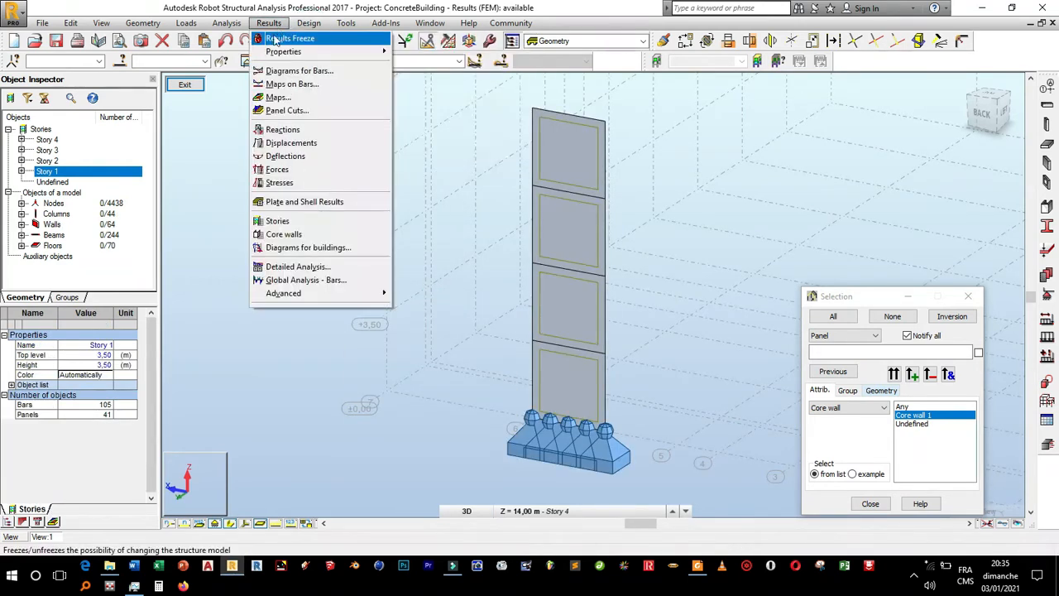
{"action": "left_click", "coordinate": [310, 247]}
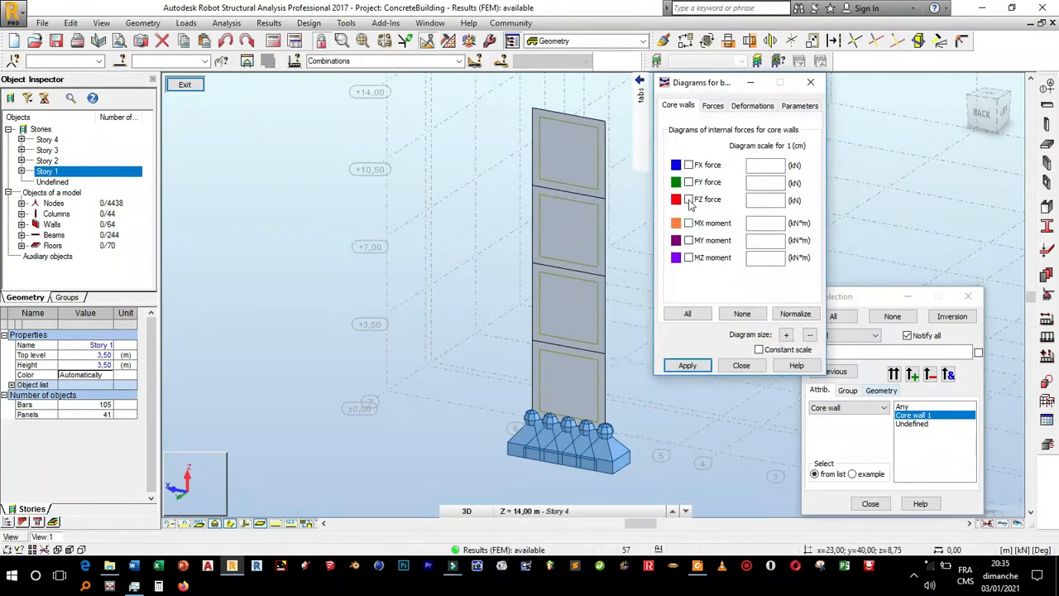
{"action": "left_click", "coordinate": [689, 200]}
{"action": "left_click_drag", "start_coordinate": [704, 90], "coordinate": [778, 79]}
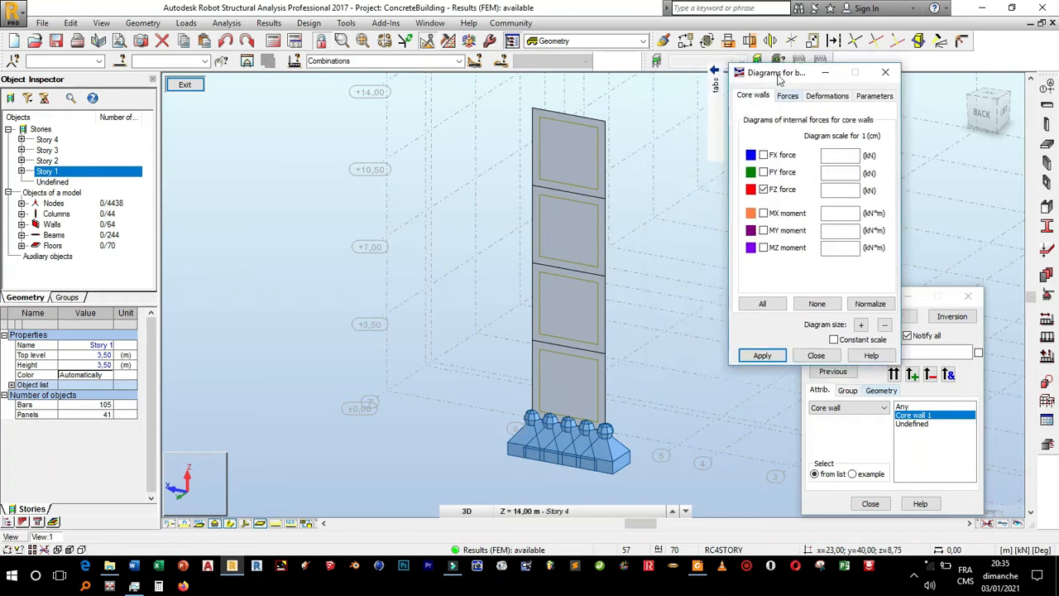
{"action": "left_click", "coordinate": [871, 305]}
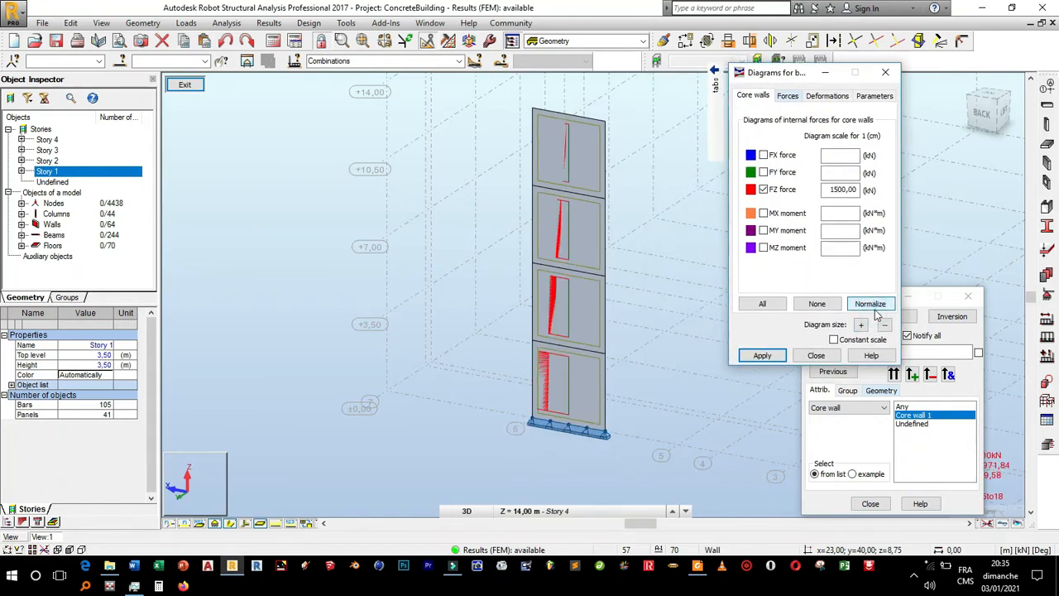
{"action": "left_click_drag", "start_coordinate": [998, 110], "coordinate": [1016, 112]}
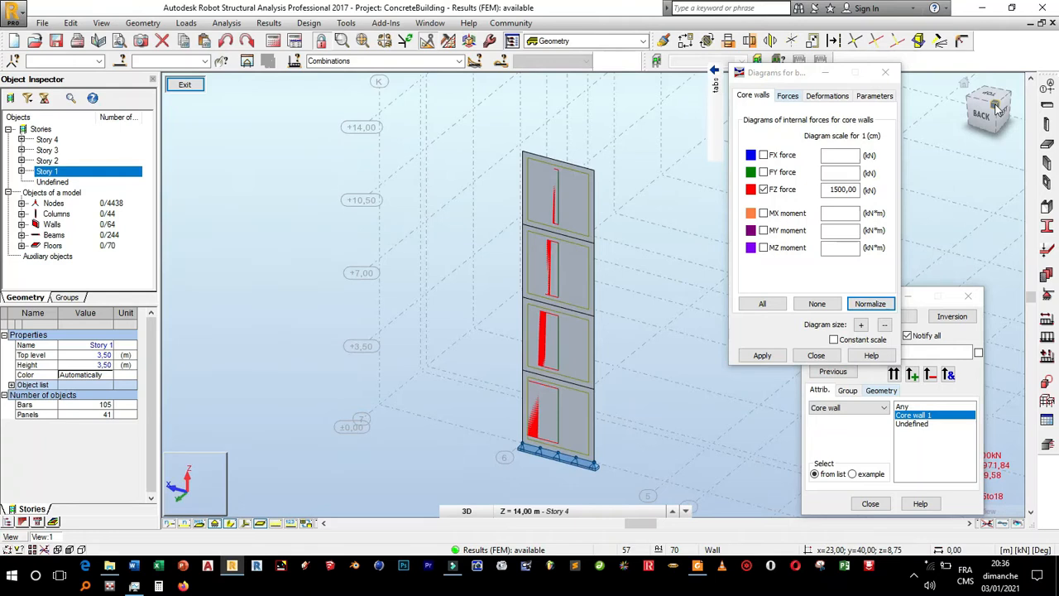
Label the core wall diagram with global extremes, differentiate positive and negative values, apply it, and dismiss the Selection dialog
{"action": "mouse_move", "coordinate": [716, 87]}
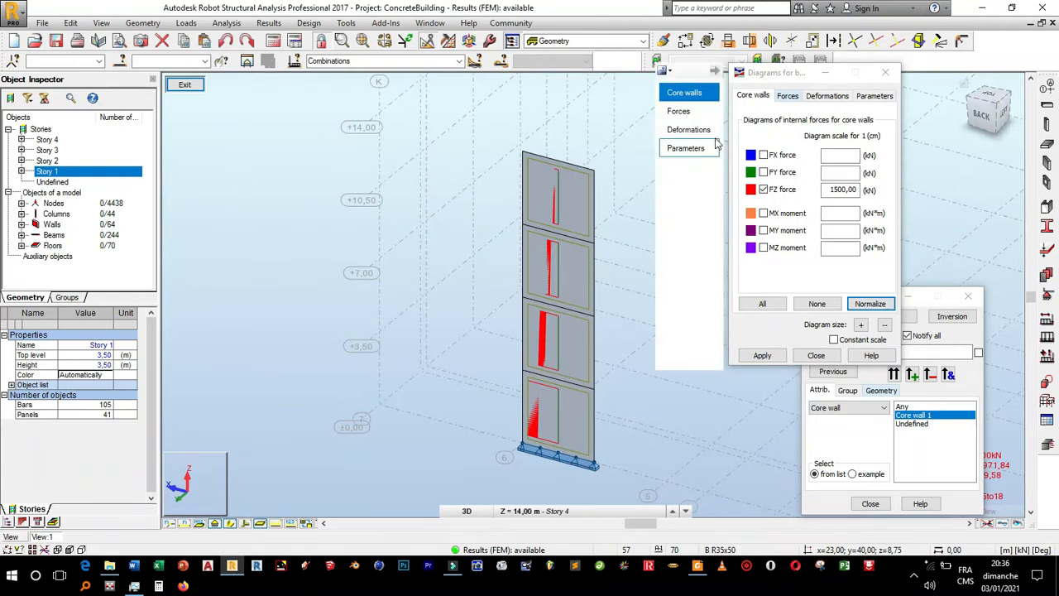
{"action": "left_click", "coordinate": [701, 157]}
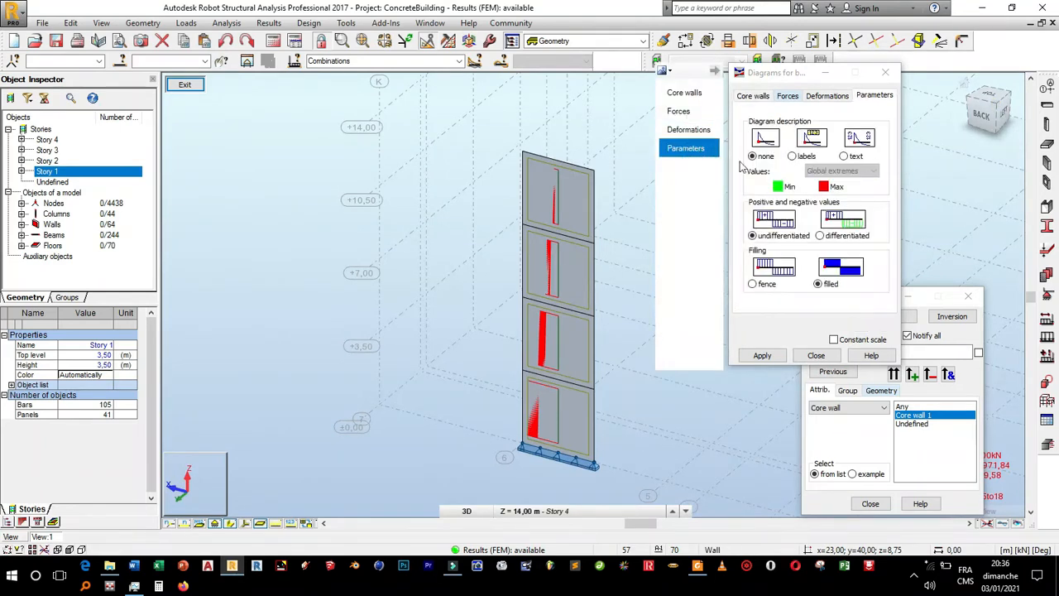
{"action": "left_click", "coordinate": [799, 158]}
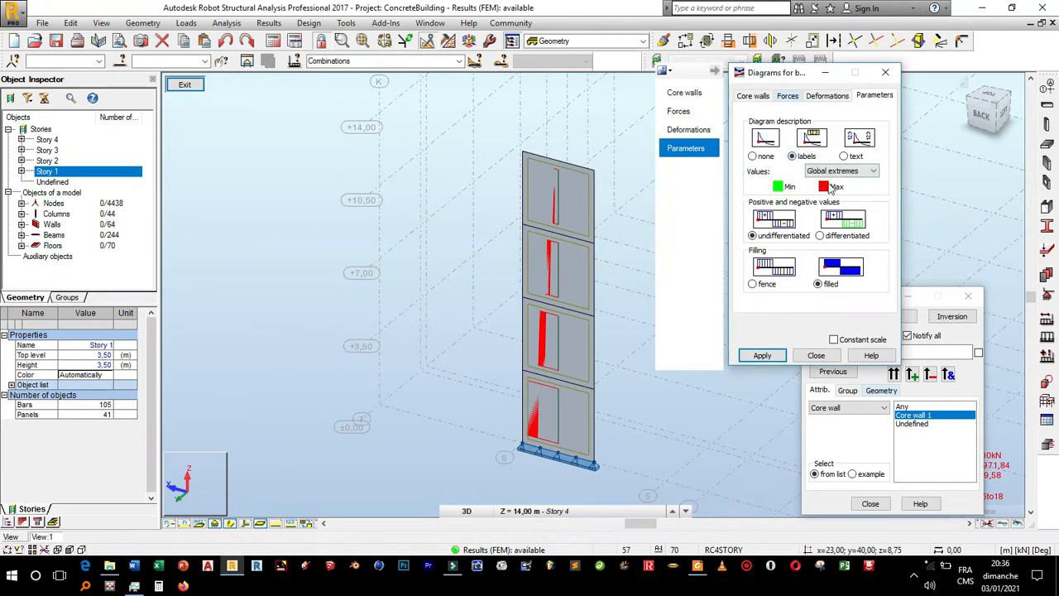
{"action": "left_click", "coordinate": [820, 235]}
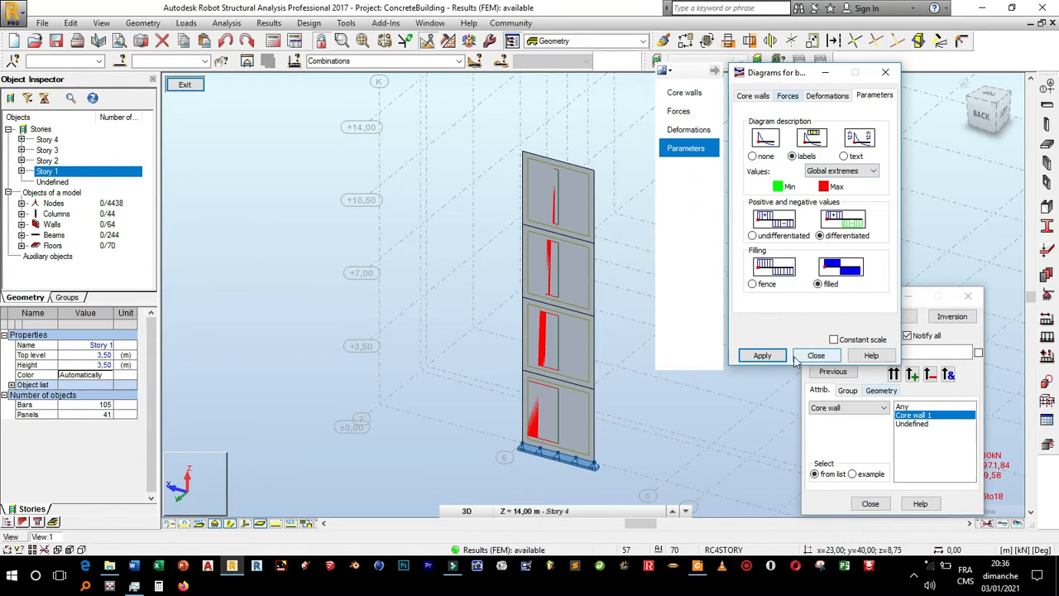
{"action": "left_click", "coordinate": [764, 355]}
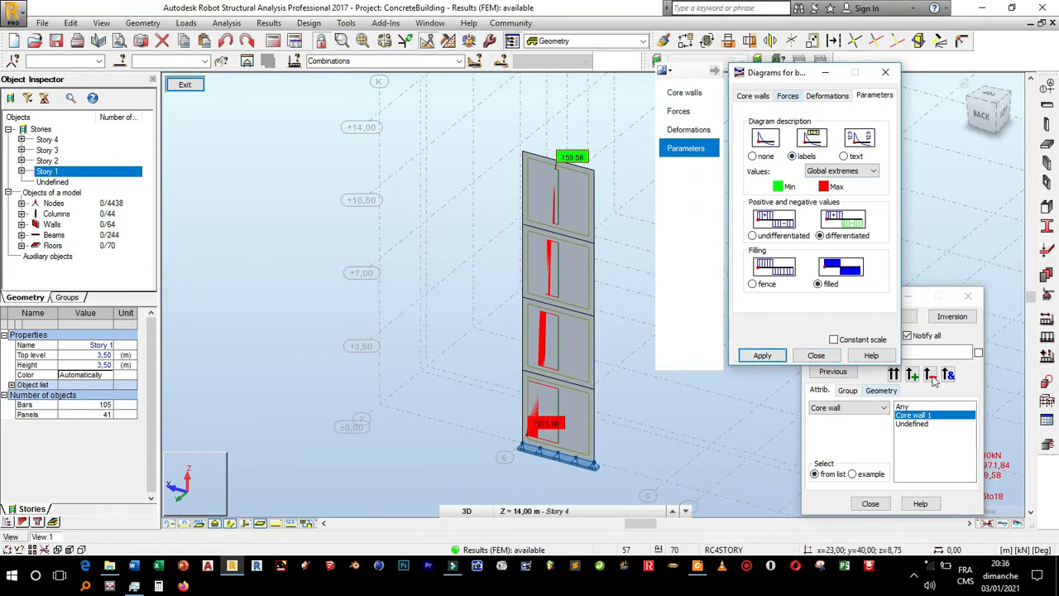
{"action": "left_click", "coordinate": [966, 296]}
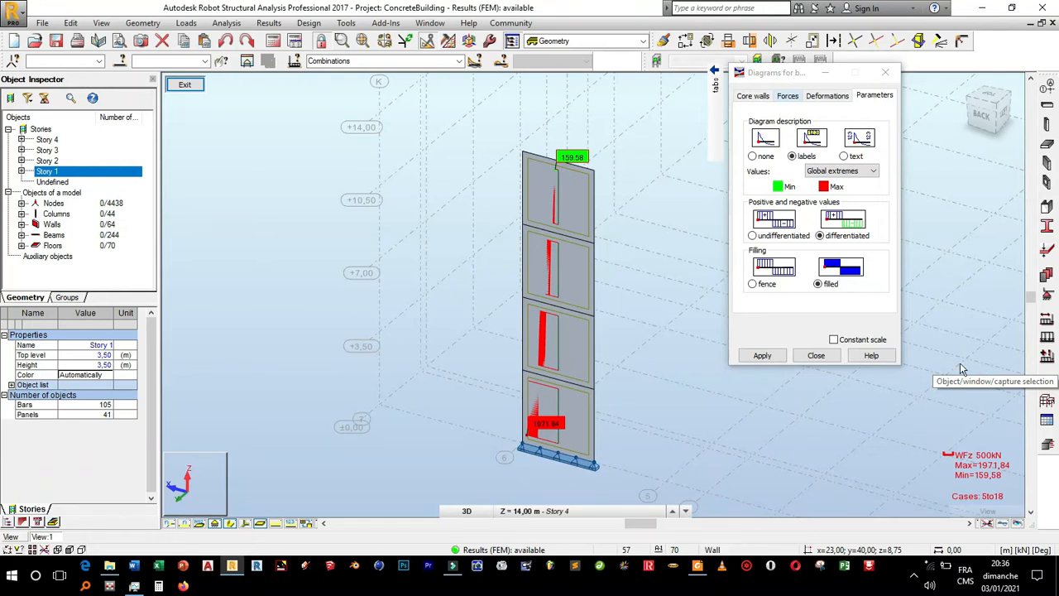
Turn off the core wall FZ force diagram, close the building diagrams, and exit the isolated view to the full building
{"action": "mouse_move", "coordinate": [713, 139]}
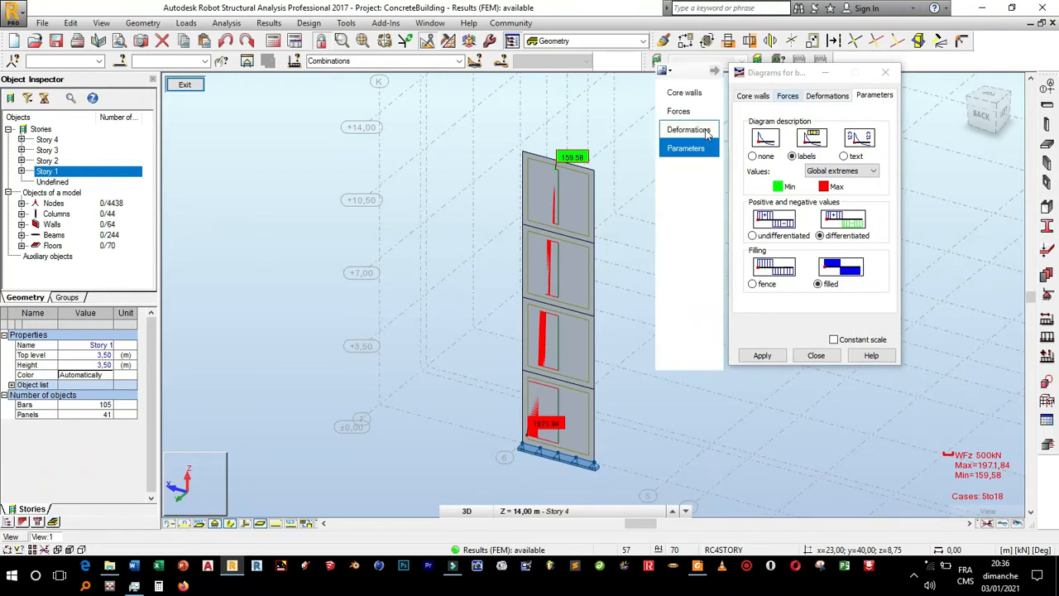
{"action": "left_click", "coordinate": [696, 96]}
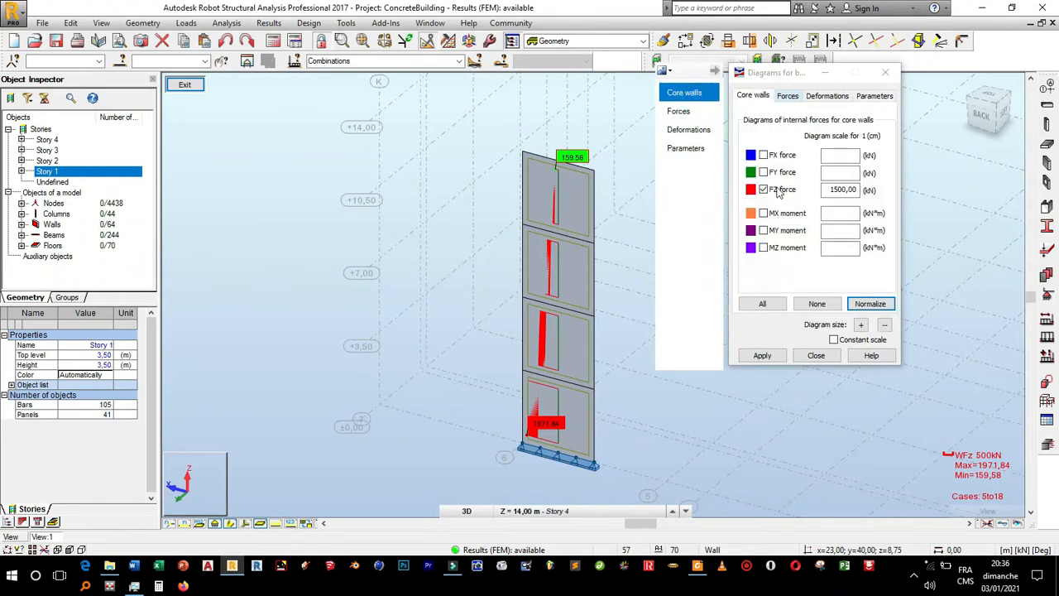
{"action": "left_click", "coordinate": [764, 189]}
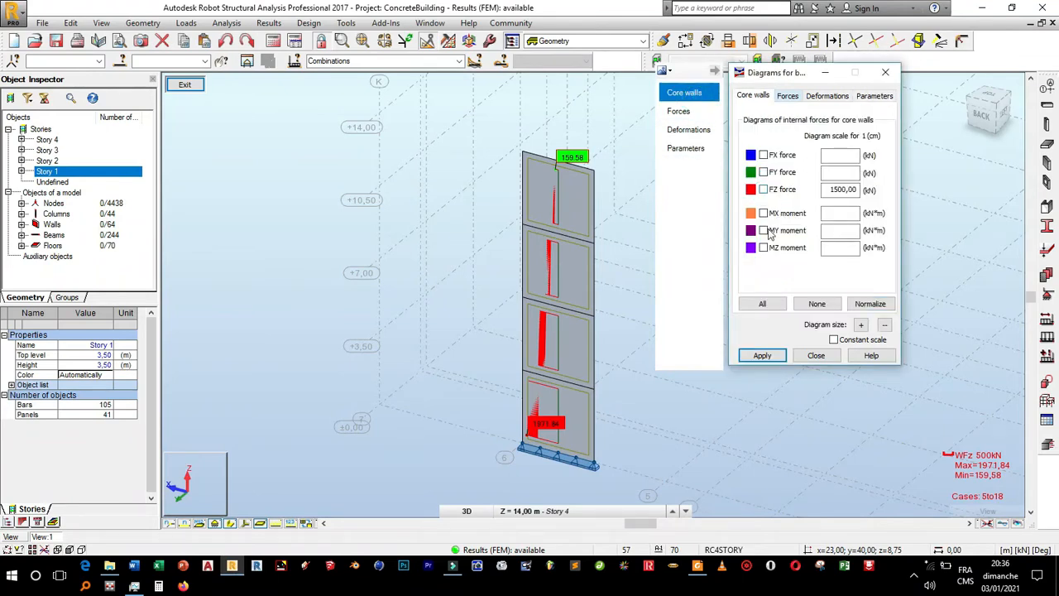
{"action": "left_click", "coordinate": [860, 304]}
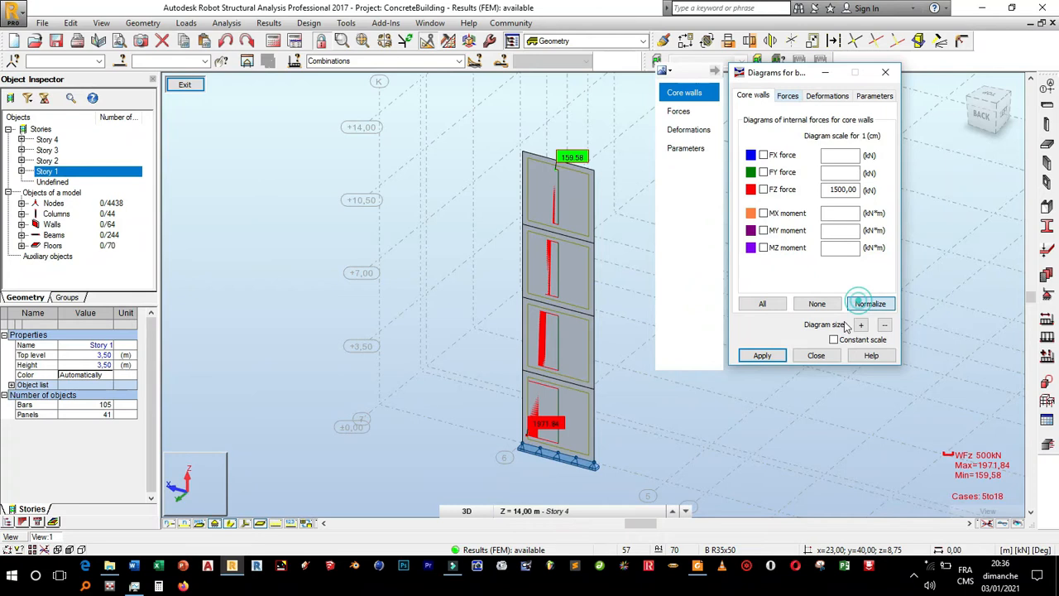
{"action": "left_click", "coordinate": [815, 356]}
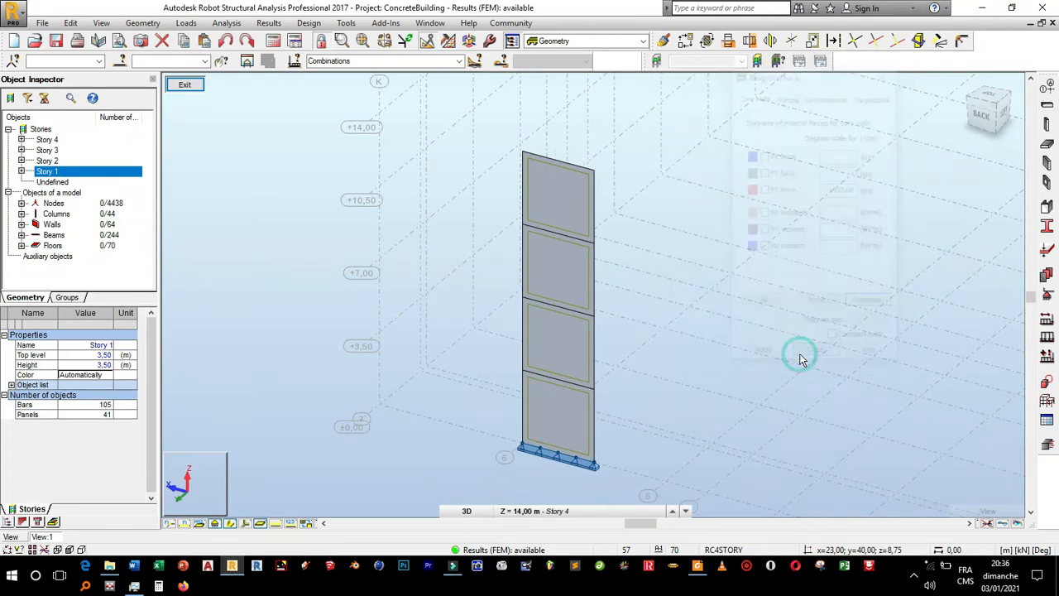
{"action": "left_click", "coordinate": [186, 87]}
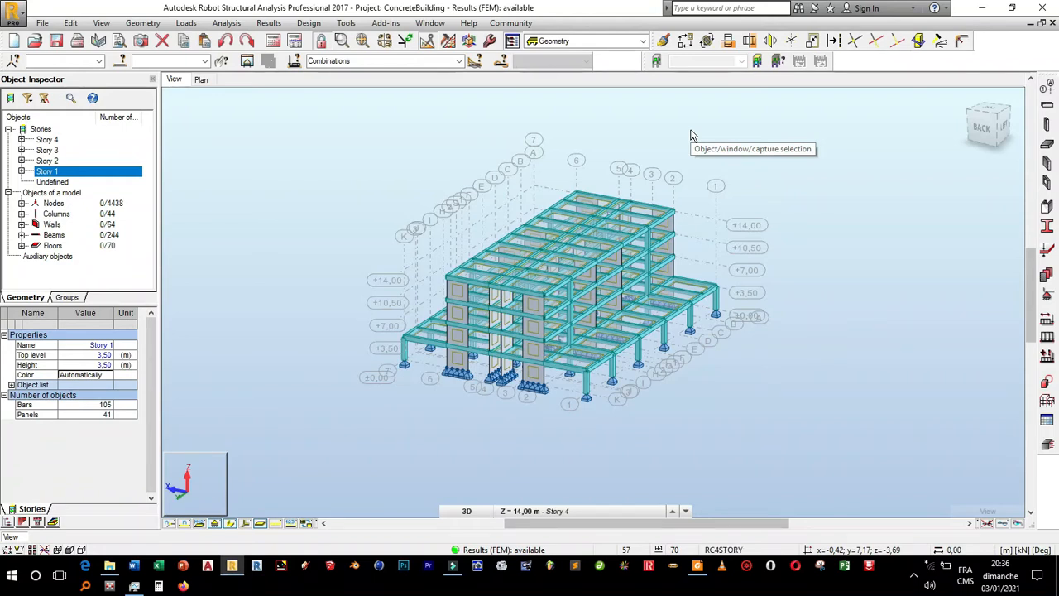
Open the bar diagrams and set their parameters to labels at global extremes, differentiated positive and negative values, and filled display
{"action": "left_click", "coordinate": [999, 124]}
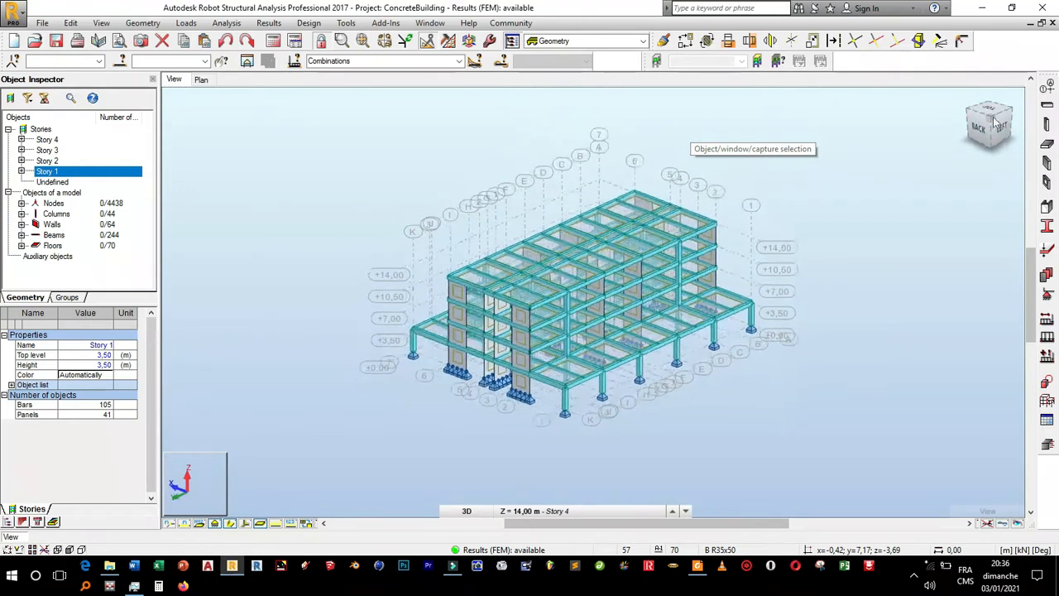
{"action": "left_click", "coordinate": [269, 22]}
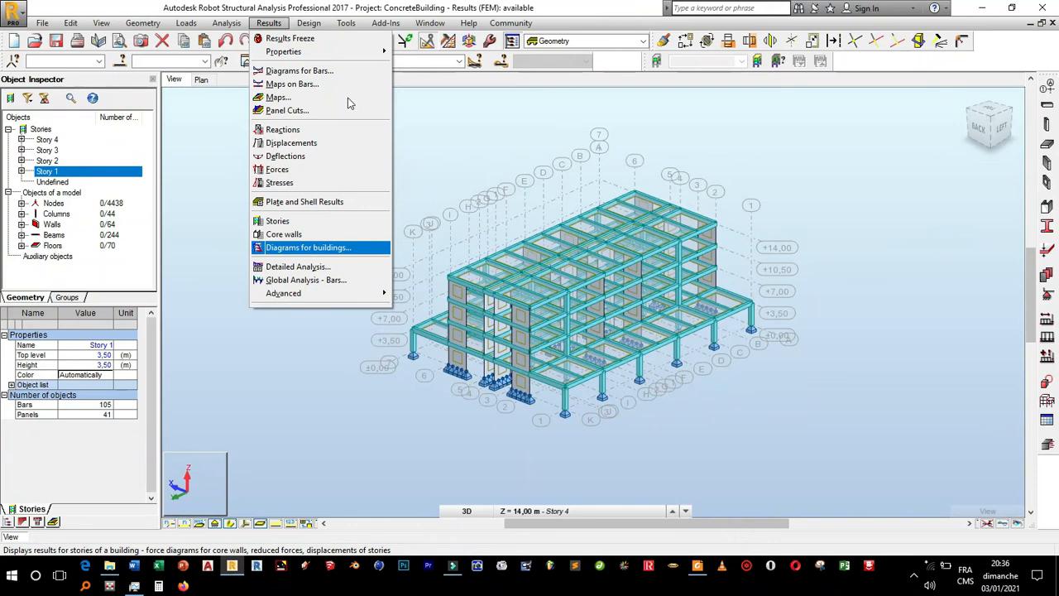
{"action": "mouse_move", "coordinate": [374, 54]}
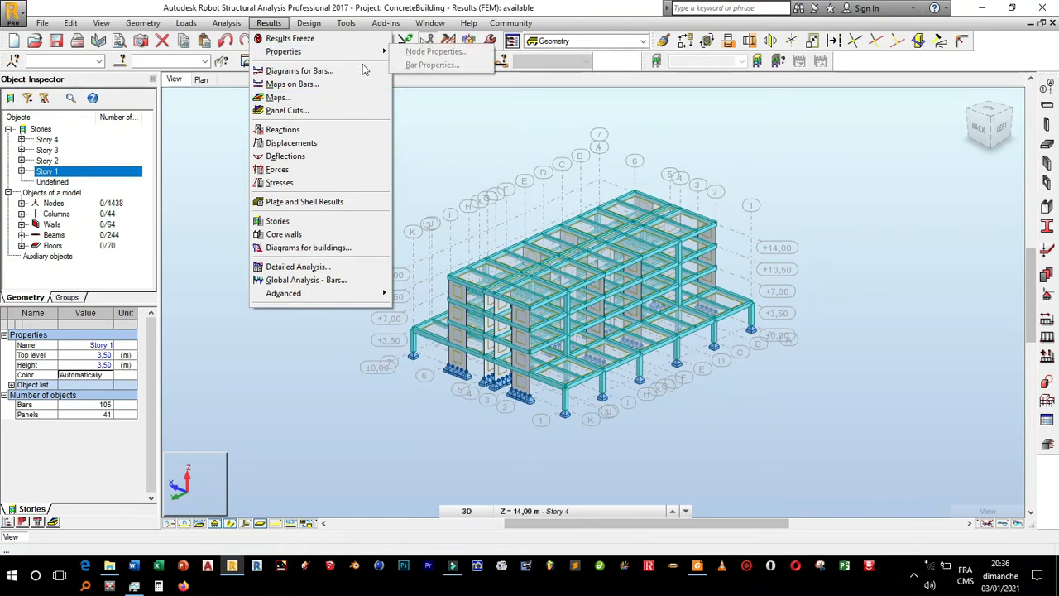
{"action": "left_click", "coordinate": [359, 71]}
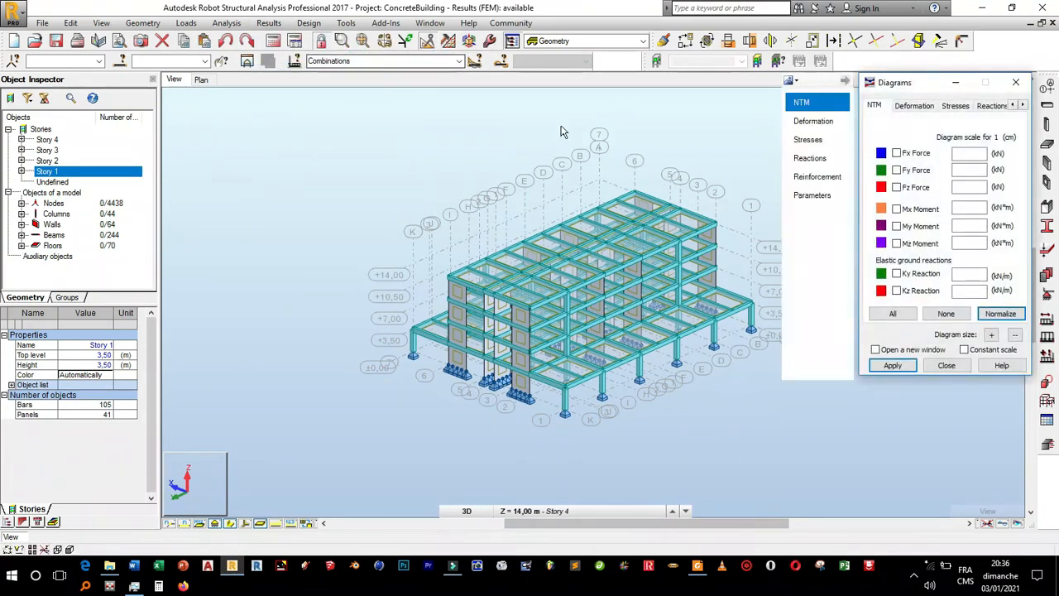
{"action": "left_click_drag", "start_coordinate": [889, 87], "coordinate": [874, 86]}
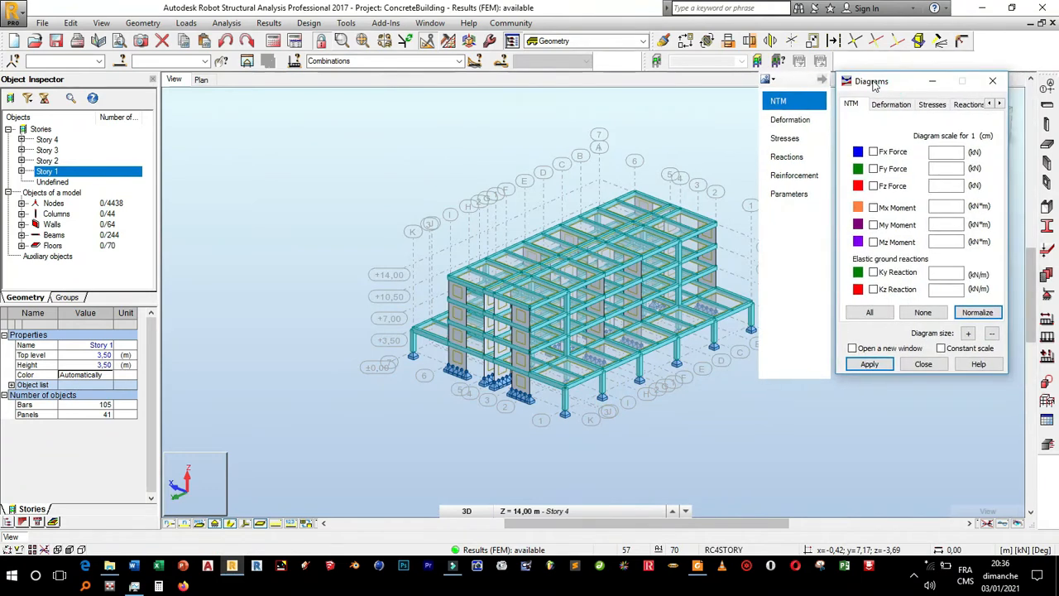
{"action": "left_click", "coordinate": [789, 194]}
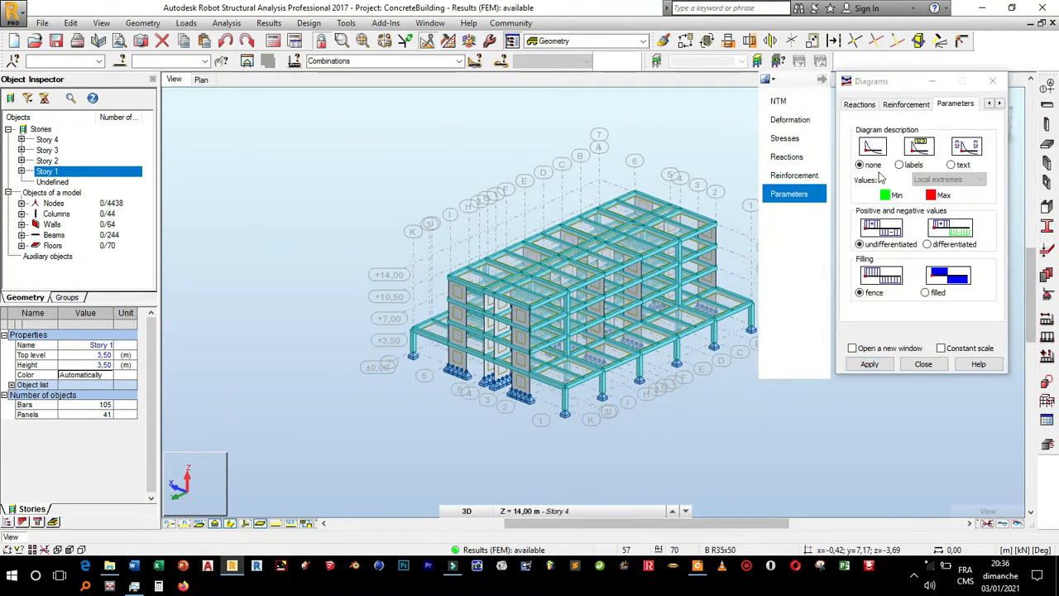
{"action": "left_click", "coordinate": [899, 164]}
{"action": "left_click", "coordinate": [943, 179]}
{"action": "left_click", "coordinate": [939, 209]}
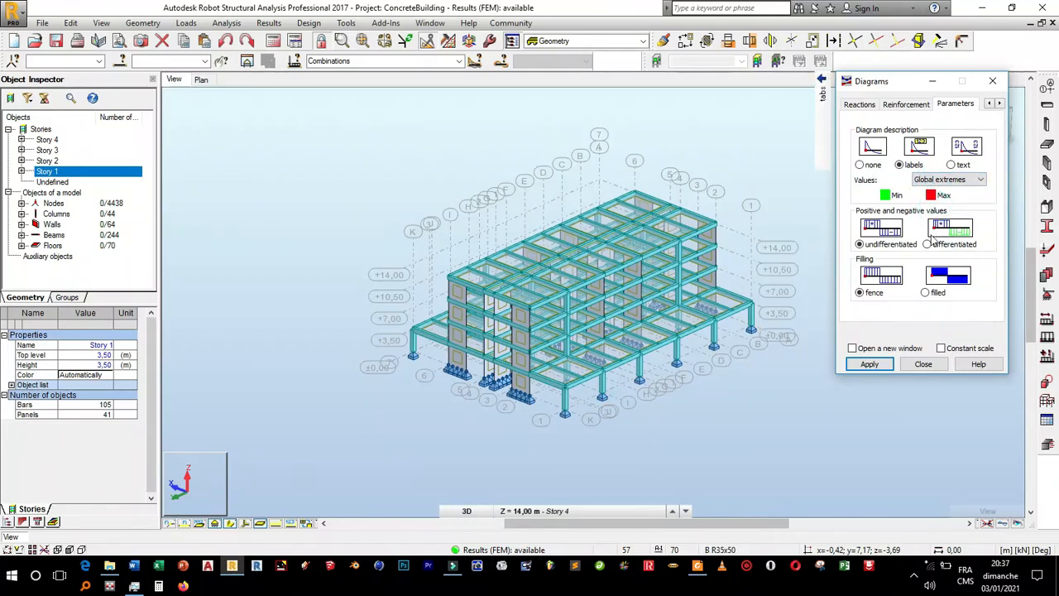
{"action": "left_click", "coordinate": [928, 244]}
{"action": "left_click", "coordinate": [925, 293]}
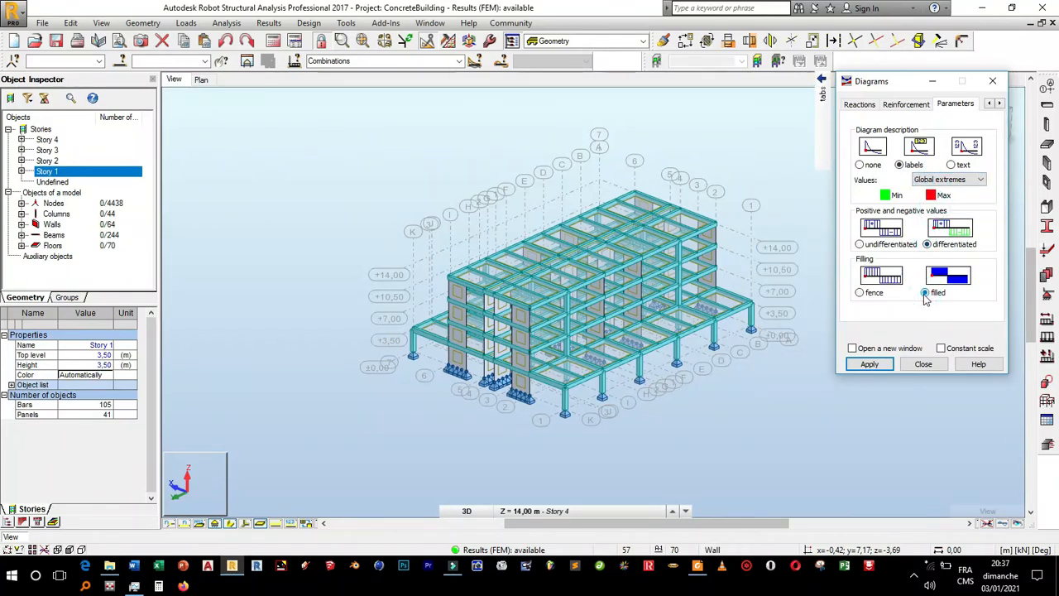
Display the normalized My moment diagram on all bars and move the Diagrams dialog clear of the view cube
{"action": "mouse_move", "coordinate": [821, 93]}
{"action": "left_click", "coordinate": [814, 119]}
{"action": "left_click", "coordinate": [810, 105]}
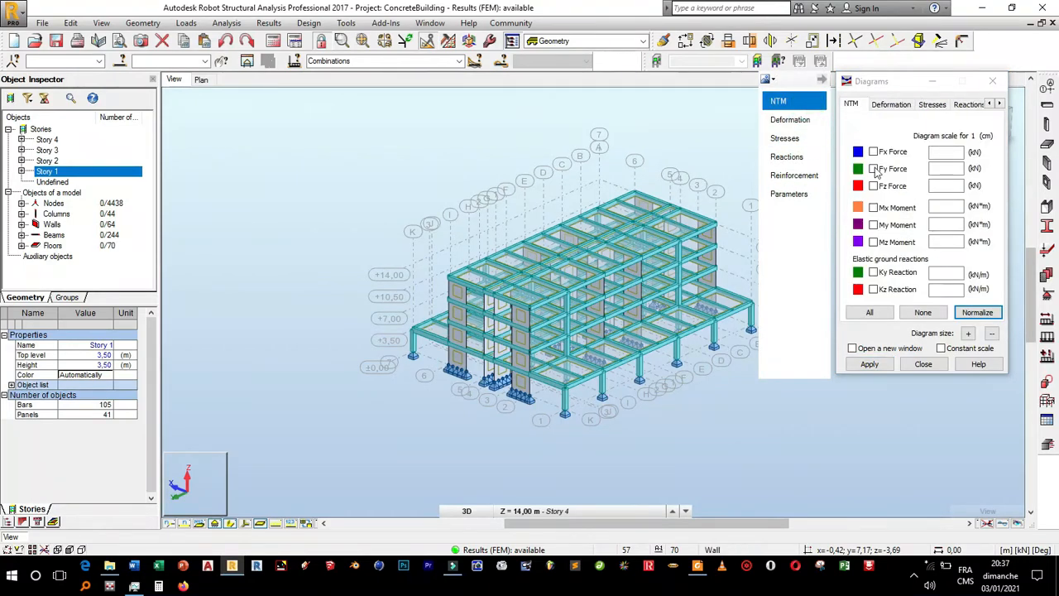
{"action": "left_click", "coordinate": [882, 225]}
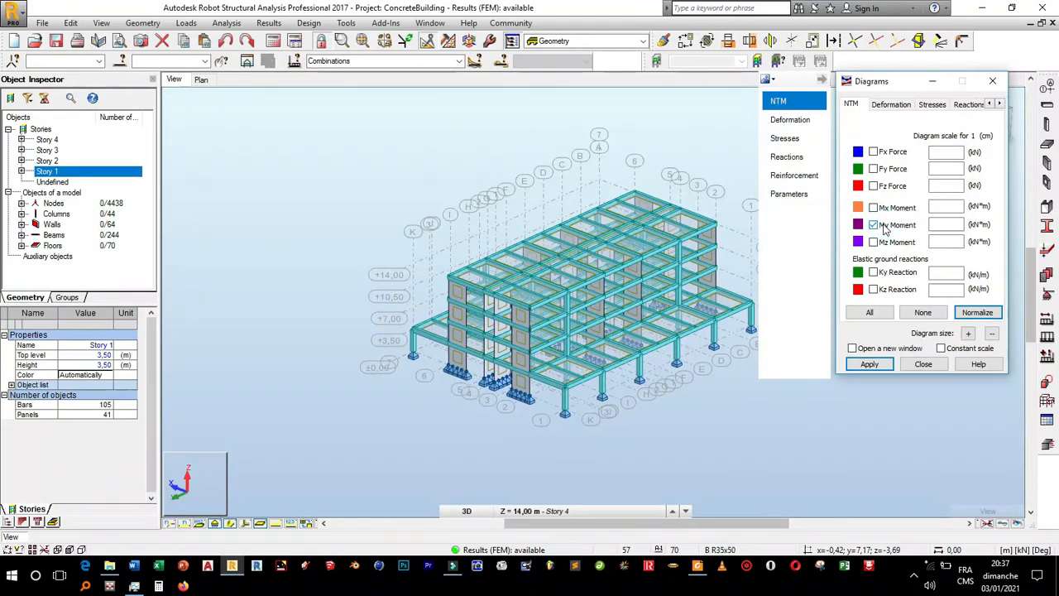
{"action": "left_click", "coordinate": [977, 314]}
{"action": "left_click_drag", "start_coordinate": [903, 84], "coordinate": [951, 204]}
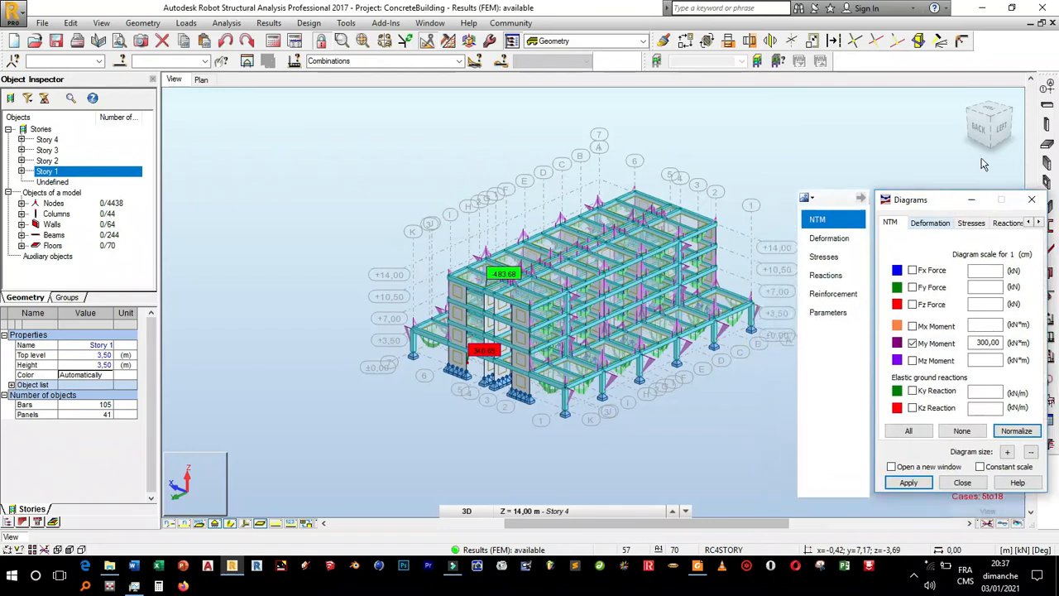
Select beam 99 on Story 1 near the maximum moment label, and add beam 295 near the minimum moment label
{"action": "left_click", "coordinate": [985, 113]}
{"action": "left_click_drag", "start_coordinate": [984, 124], "coordinate": [1055, 114]}
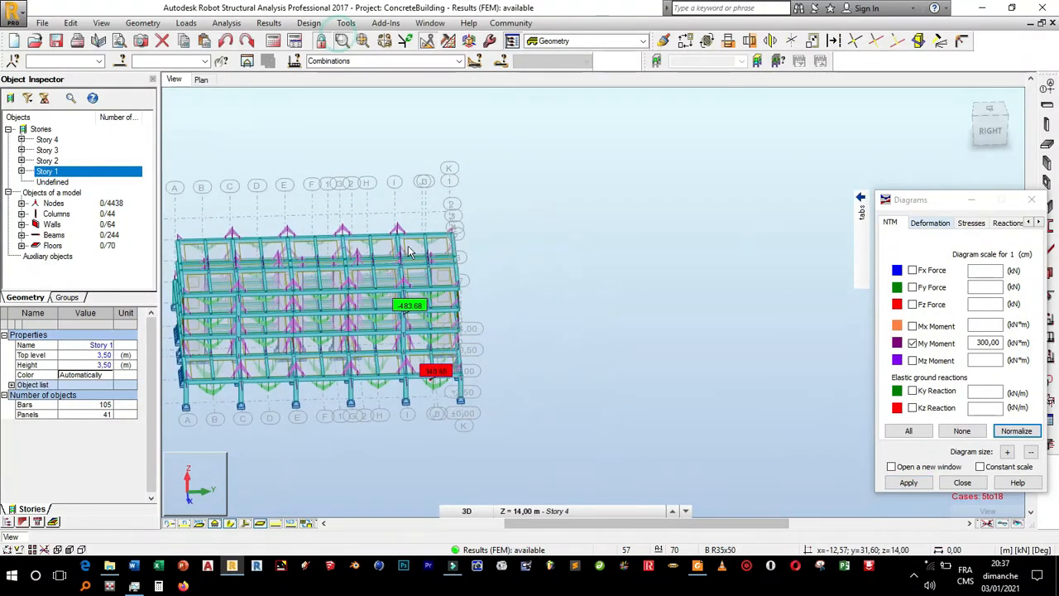
{"action": "left_click_drag", "start_coordinate": [391, 281], "coordinate": [499, 451]}
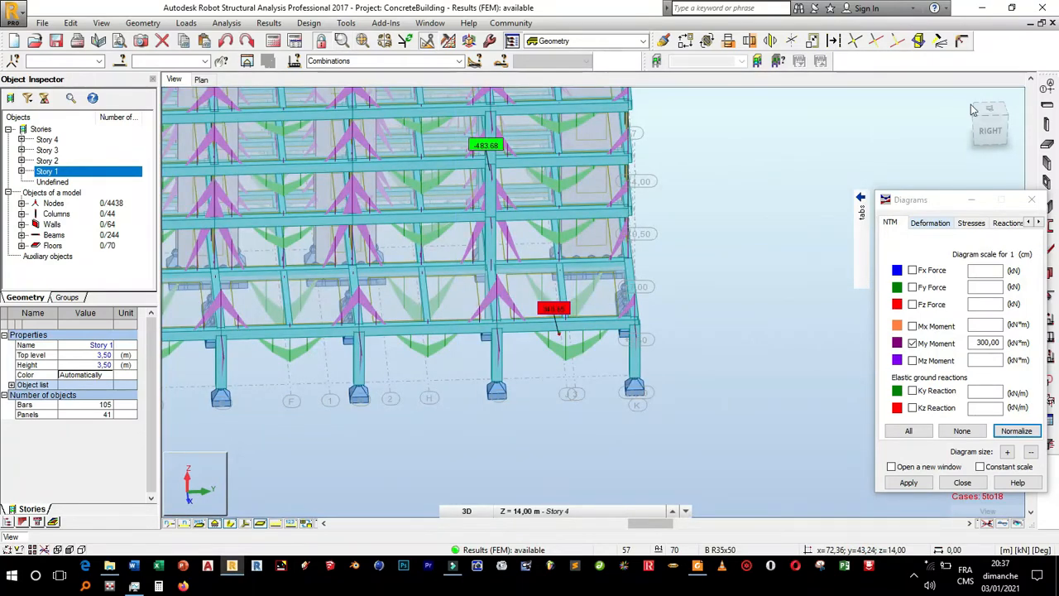
{"action": "left_click_drag", "start_coordinate": [978, 118], "coordinate": [962, 136]}
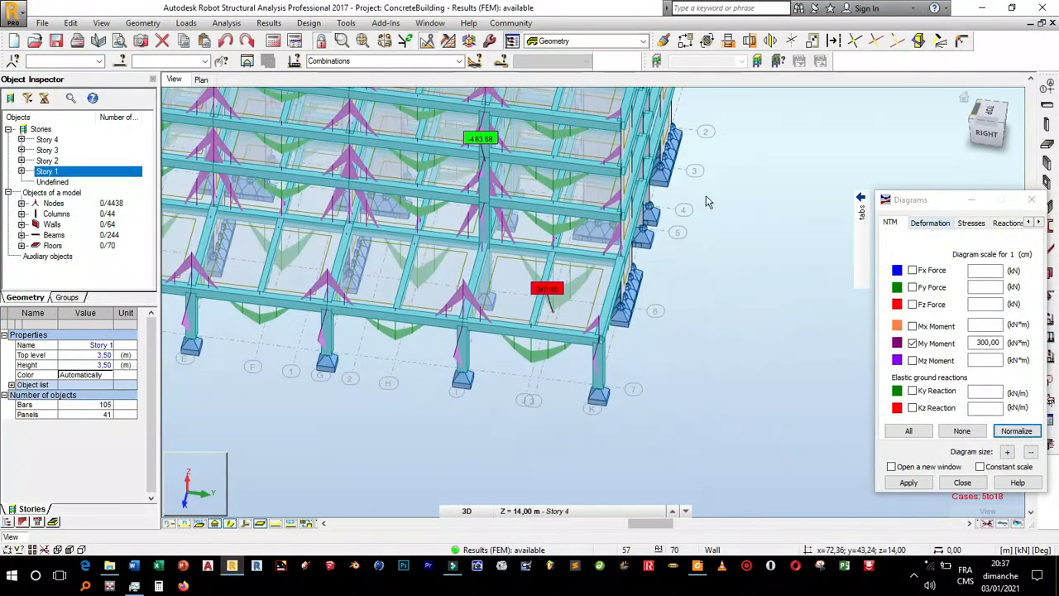
{"action": "left_click", "coordinate": [576, 259]}
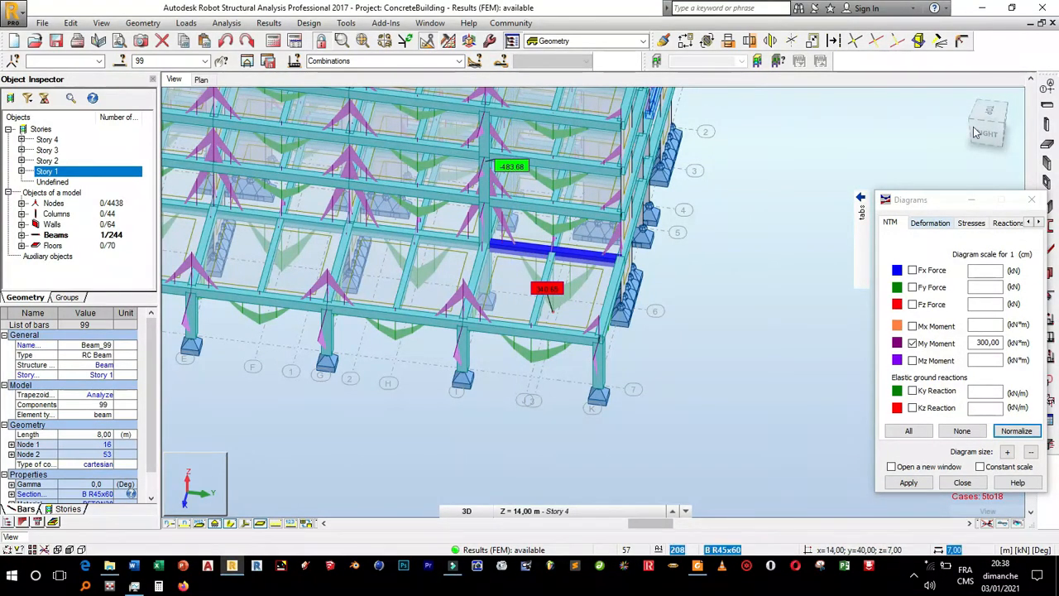
{"action": "left_click_drag", "start_coordinate": [988, 125], "coordinate": [933, 126]}
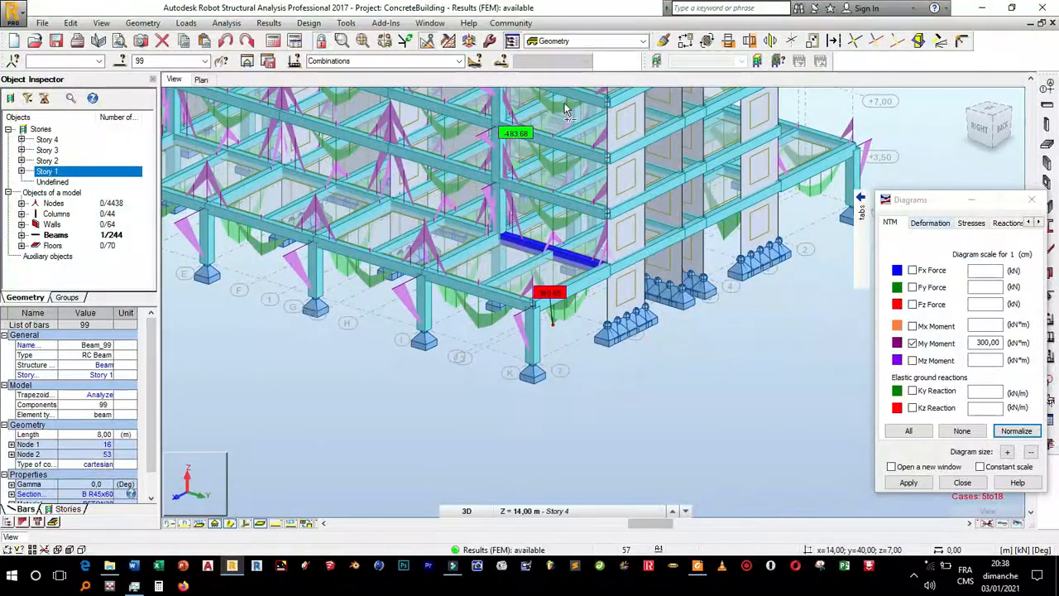
{"action": "left_click", "coordinate": [523, 115], "text": "ctrl"}
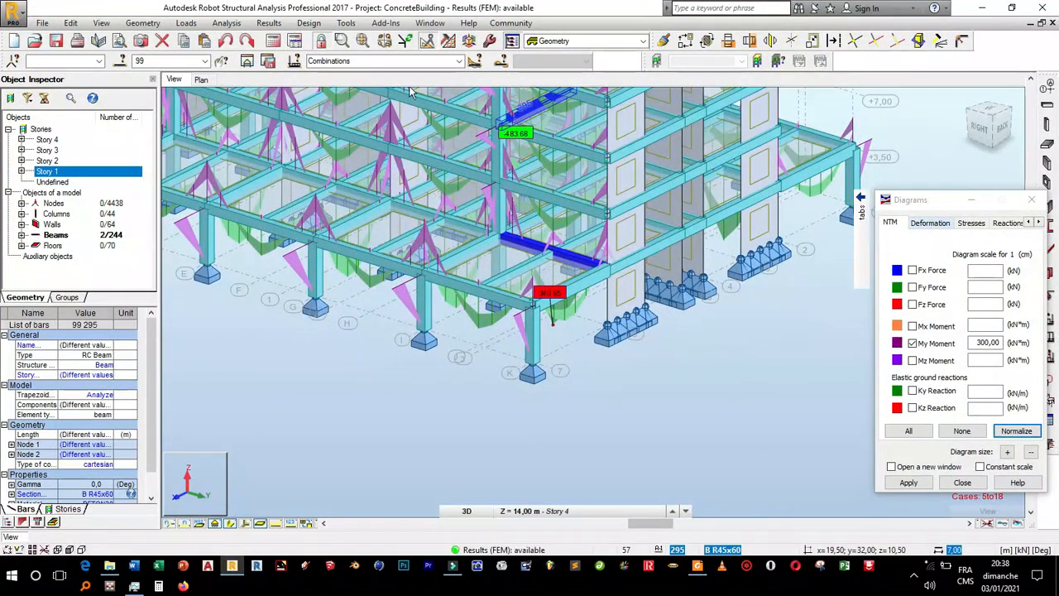
Isolate beams 99 and 295 in their own view and move the Diagrams dialog clear of them
{"action": "left_click", "coordinate": [248, 62]}
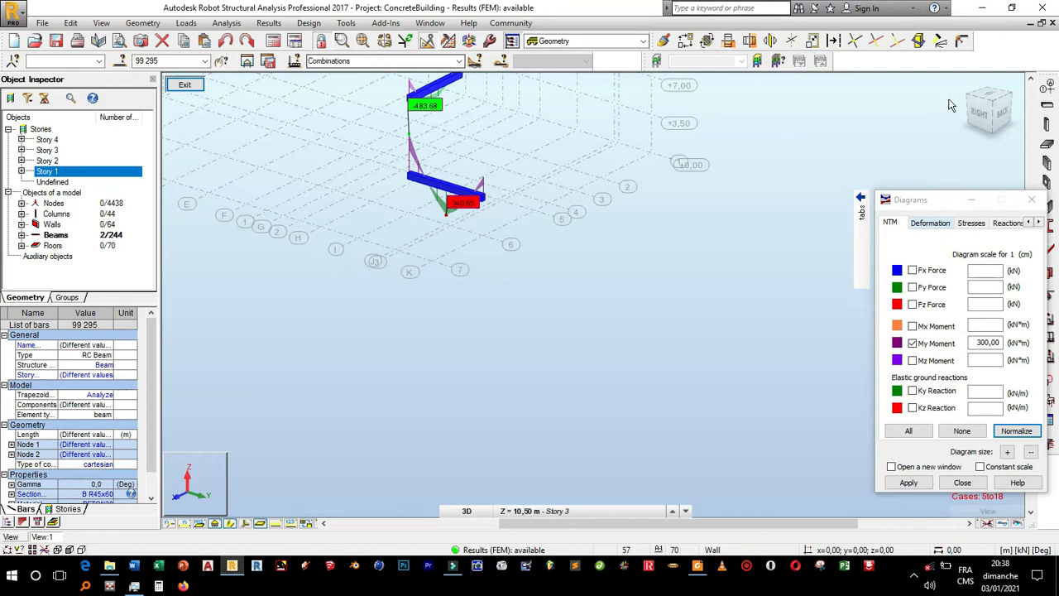
{"action": "left_click", "coordinate": [362, 41]}
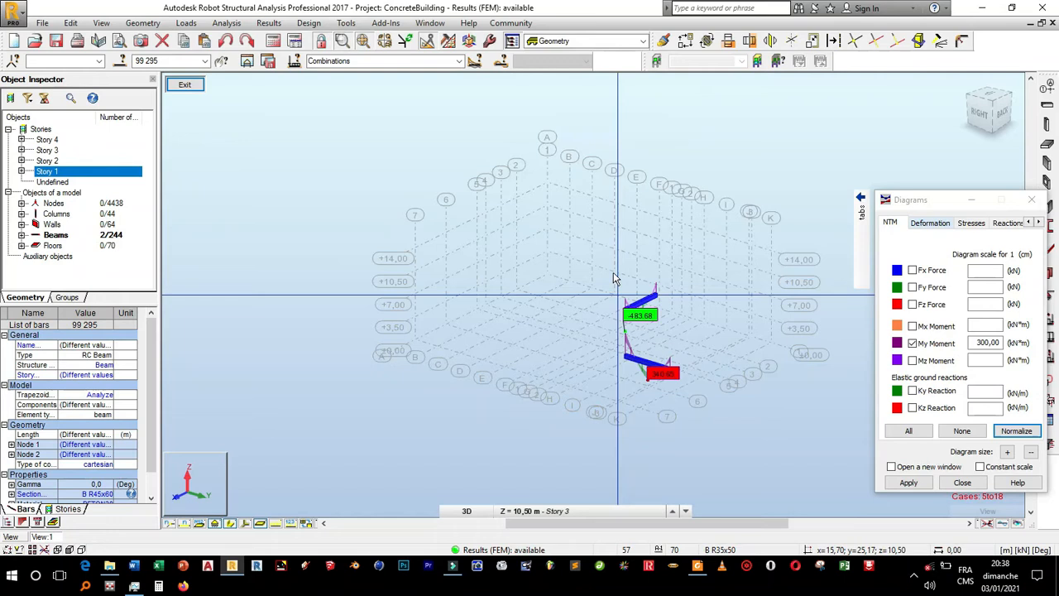
{"action": "left_click", "coordinate": [513, 263]}
{"action": "left_click", "coordinate": [698, 402]}
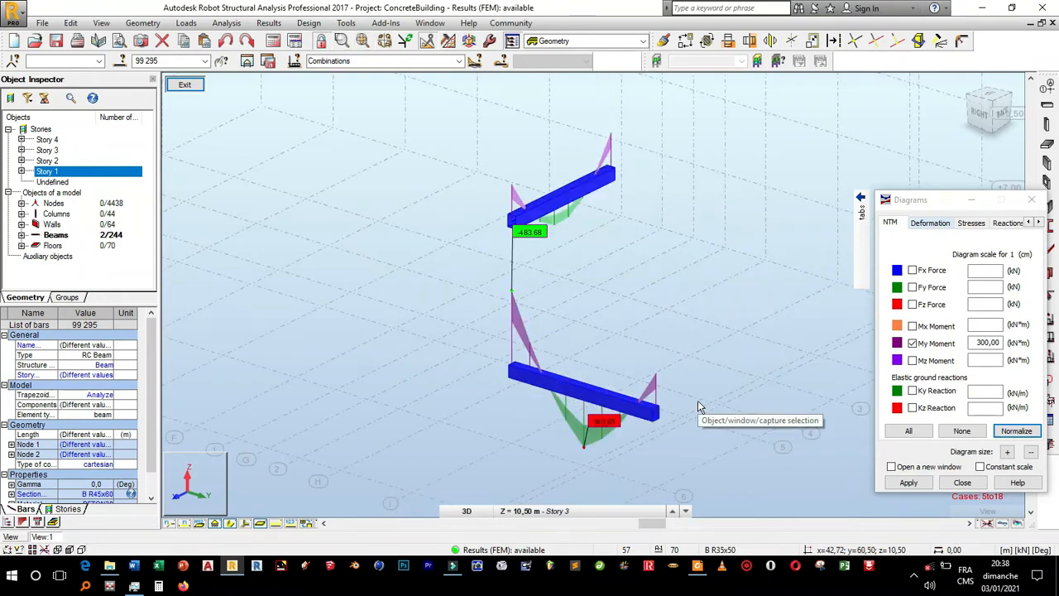
{"action": "mouse_move", "coordinate": [863, 285]}
{"action": "left_click_drag", "start_coordinate": [939, 200], "coordinate": [300, 102]}
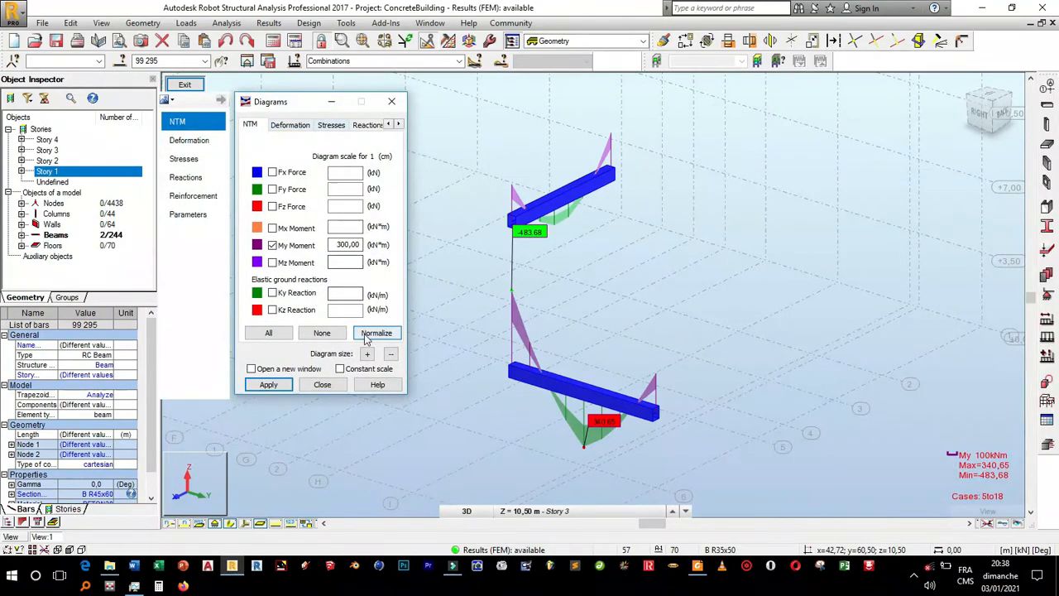
Turn off the My moment diagram on the two isolated beams, close the Diagrams dialog, and clear the selection
{"action": "left_click", "coordinate": [273, 245]}
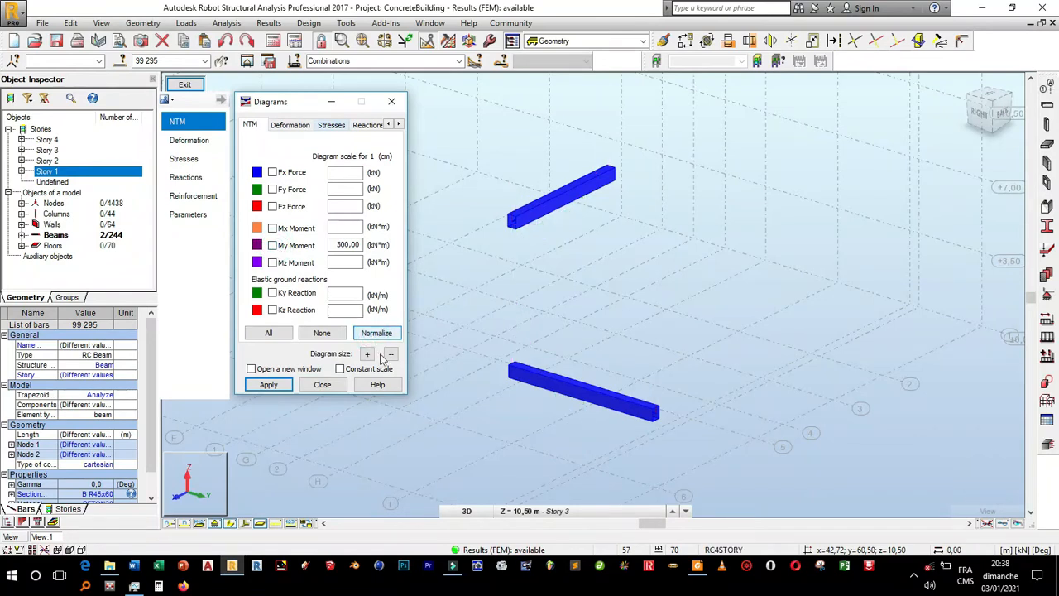
{"action": "left_click", "coordinate": [322, 384]}
{"action": "right_click", "coordinate": [386, 334]}
{"action": "left_click", "coordinate": [378, 342]}
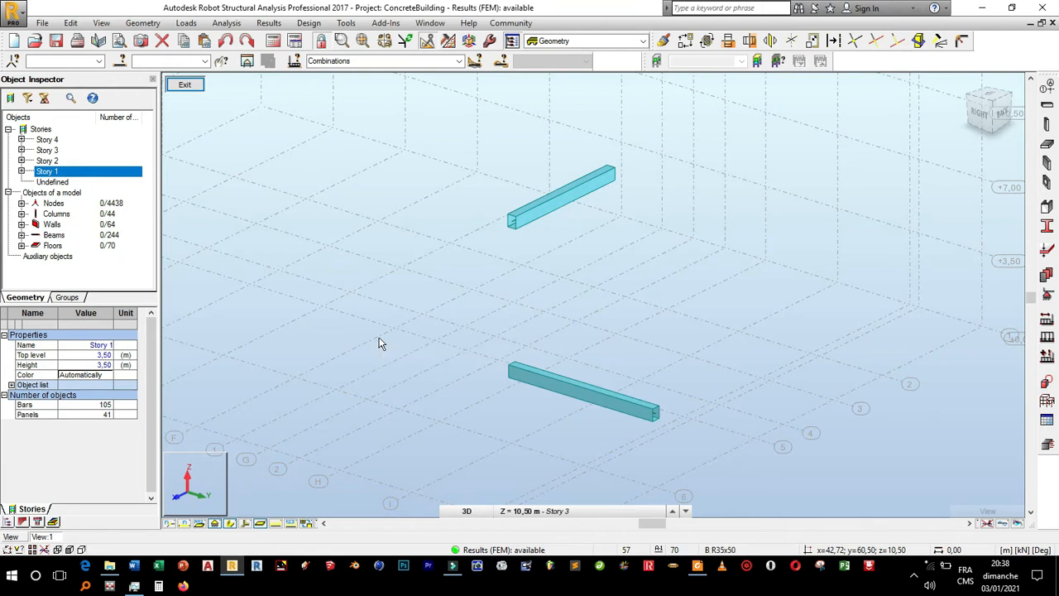
Save the project and start RC beam design for beam 99 on Story 1
{"action": "left_click", "coordinate": [41, 22]}
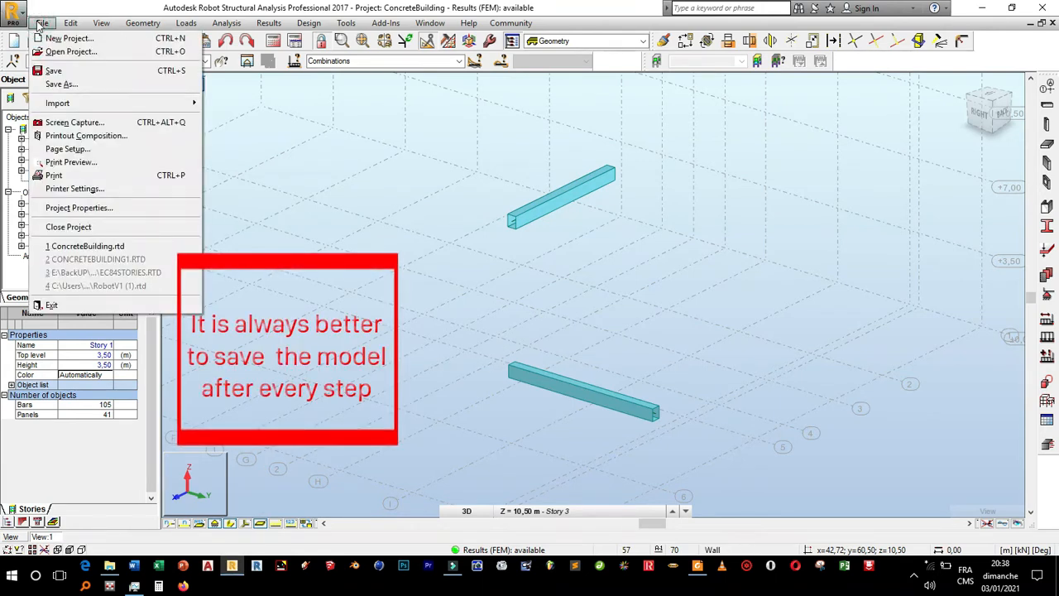
{"action": "left_click", "coordinate": [65, 72]}
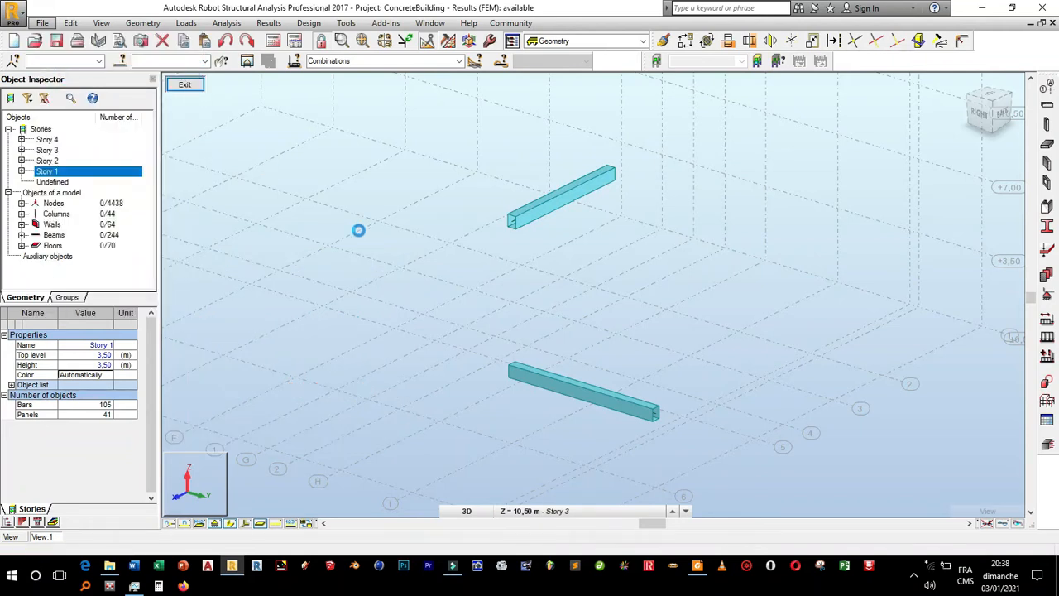
{"action": "left_click", "coordinate": [568, 379]}
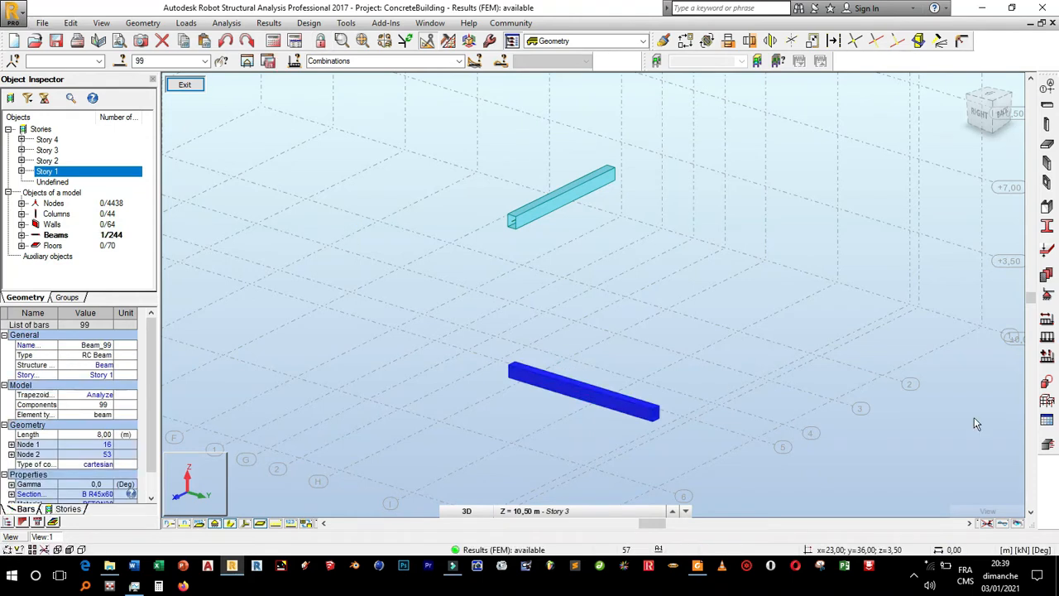
{"action": "left_click", "coordinate": [1047, 445]}
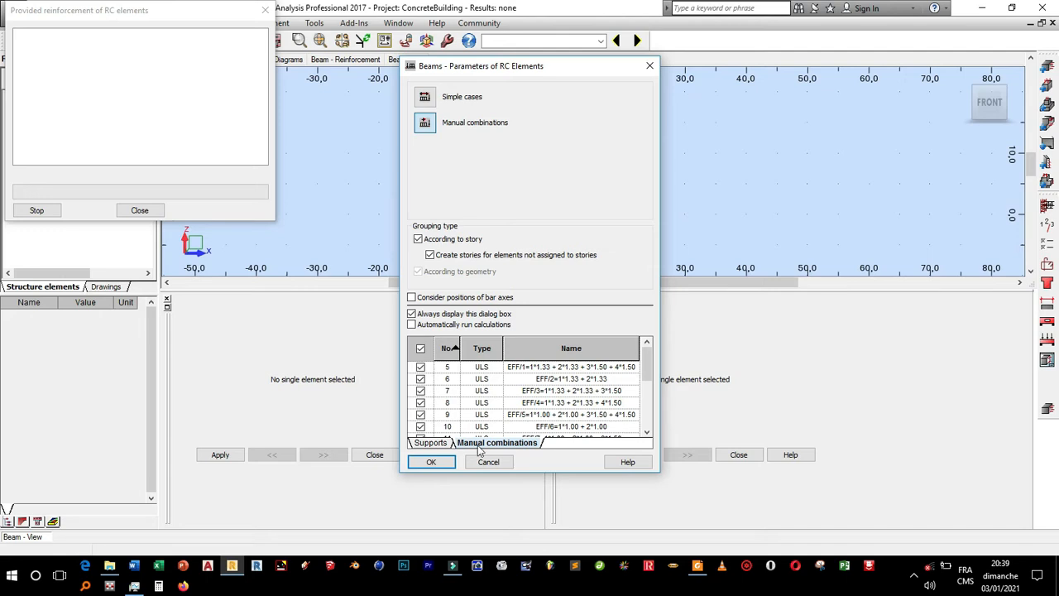
Keep nodes 16 and 53 as supports with node 100 disabled, and transfer the beam to RC design with manual combinations
{"action": "left_click", "coordinate": [432, 444]}
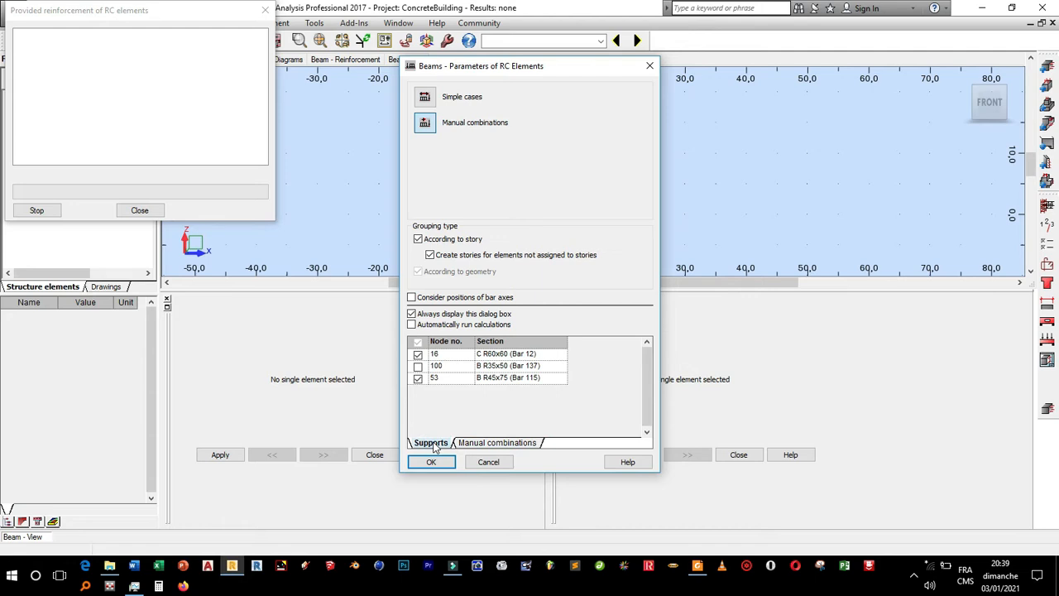
{"action": "left_click", "coordinate": [417, 368]}
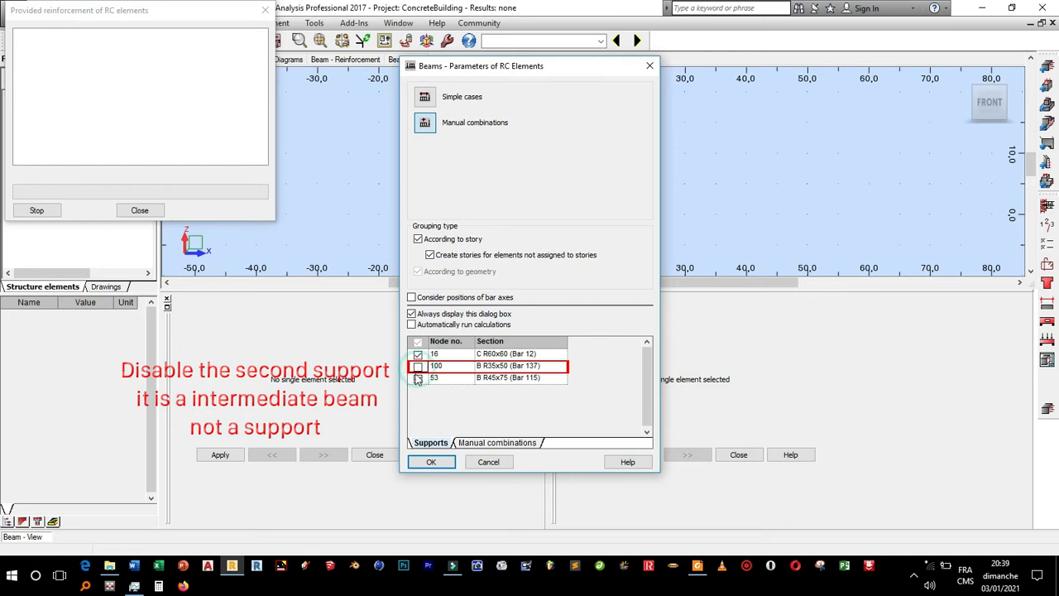
{"action": "left_click", "coordinate": [431, 462]}
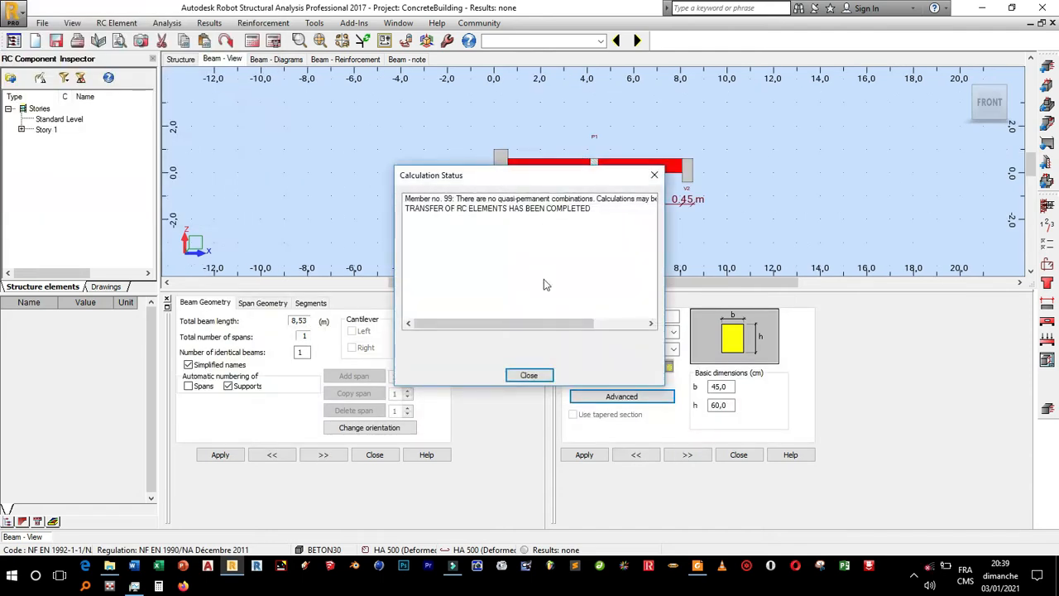
{"action": "left_click", "coordinate": [527, 375]}
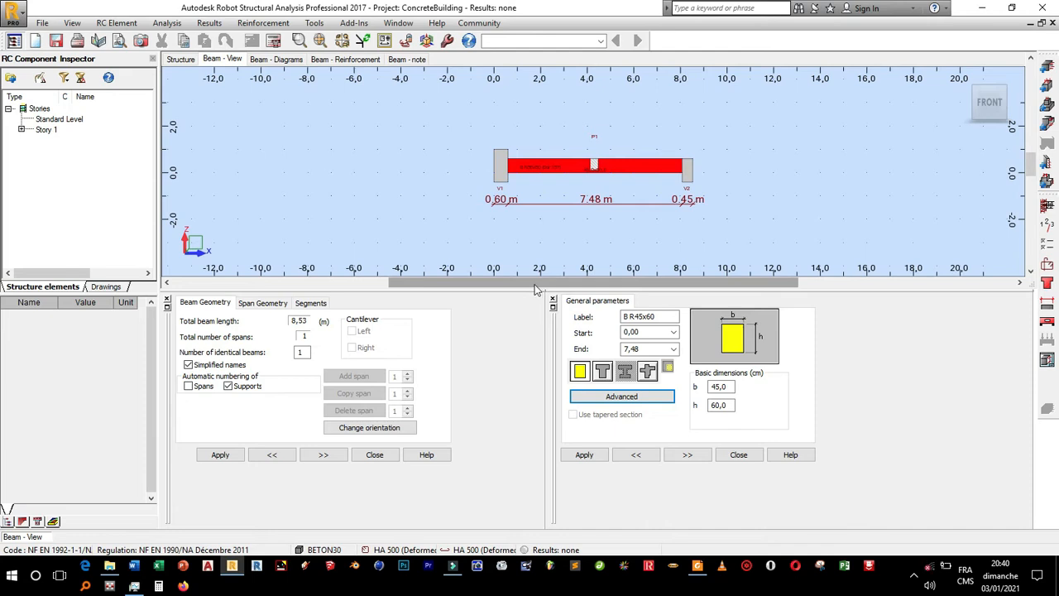
Review the beam geometry, the span geometry with its supports, and the segments of beam 99
{"action": "left_click", "coordinate": [395, 428]}
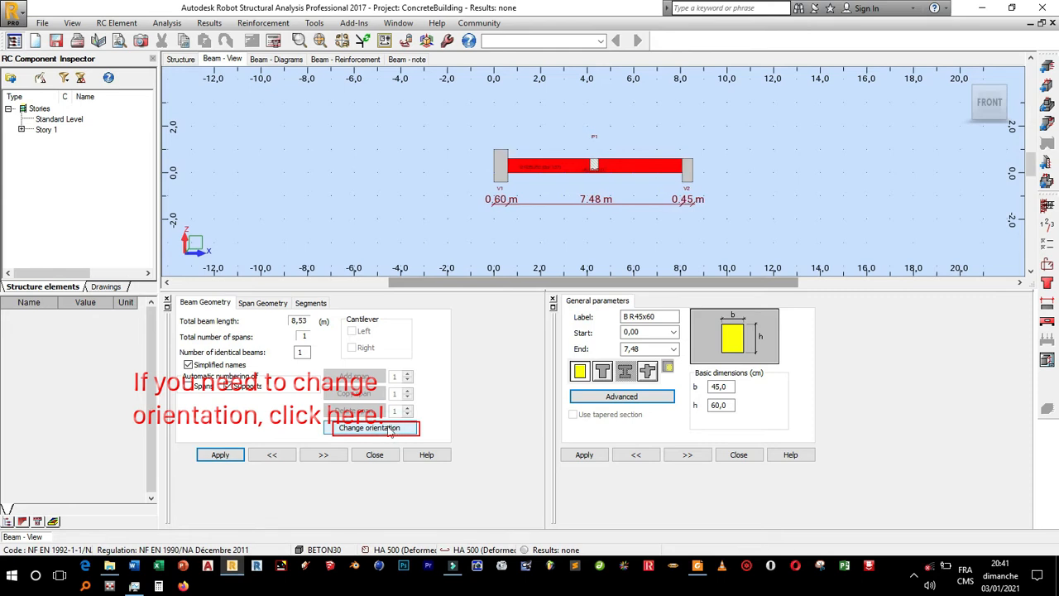
{"action": "left_click", "coordinate": [264, 303]}
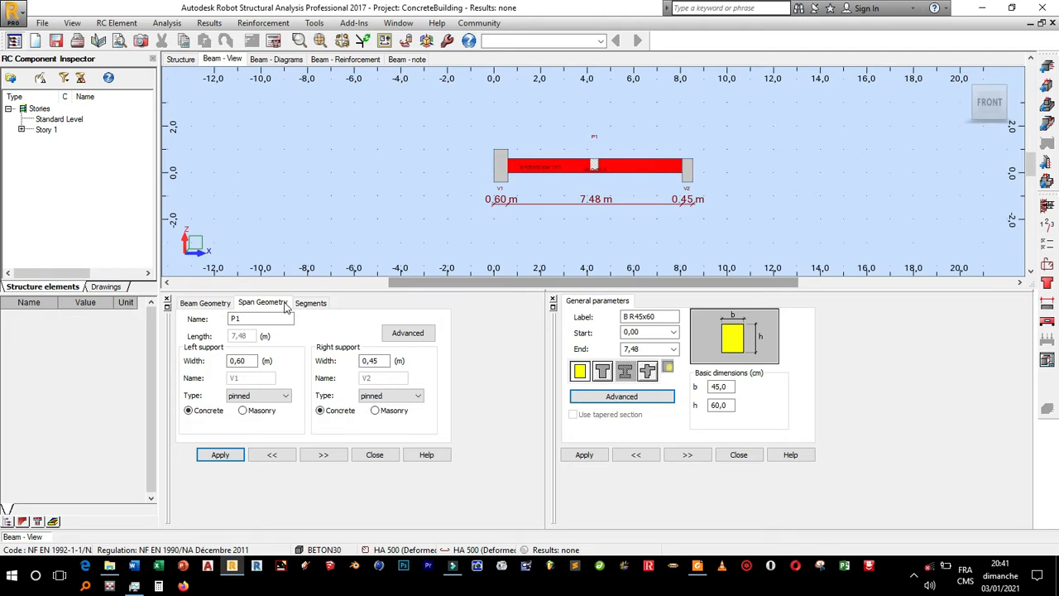
{"action": "left_click", "coordinate": [301, 303]}
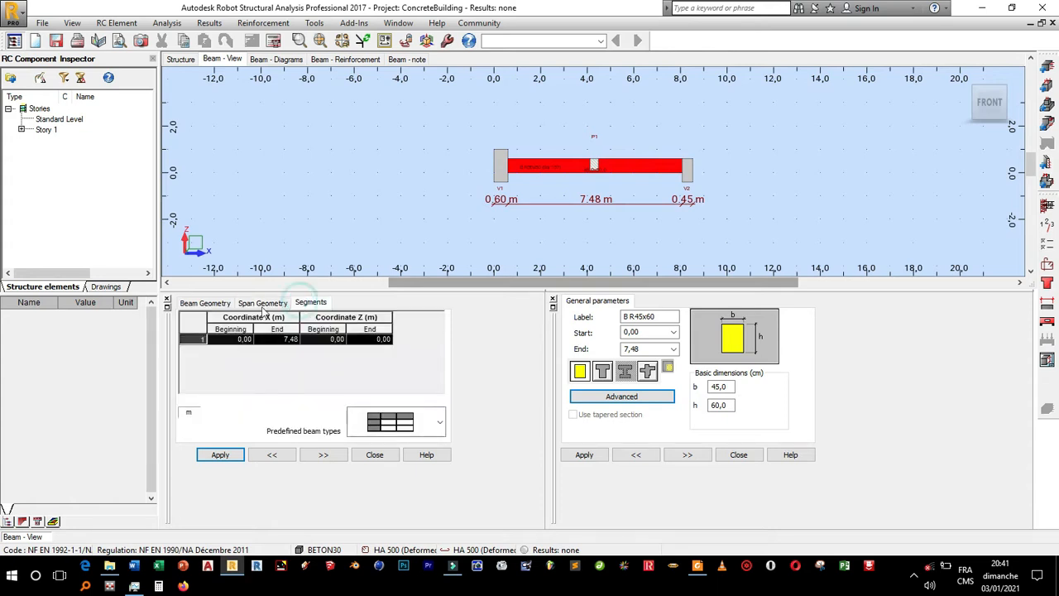
{"action": "left_click", "coordinate": [207, 304]}
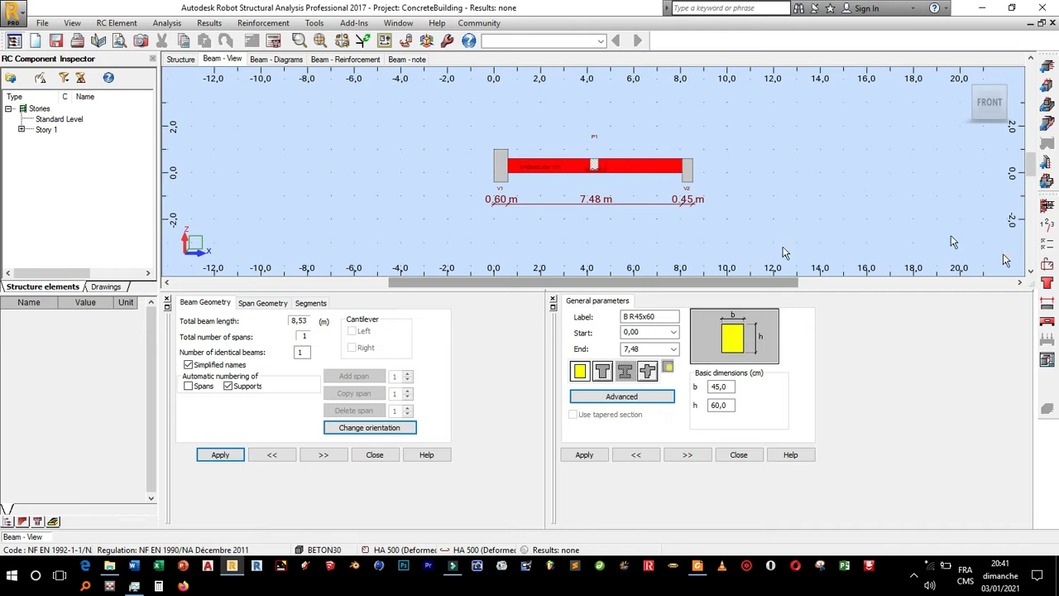
Open the Reinforcement of beams settings and set the stirrup bar diameter to 8 mm
{"action": "left_click", "coordinate": [1049, 206]}
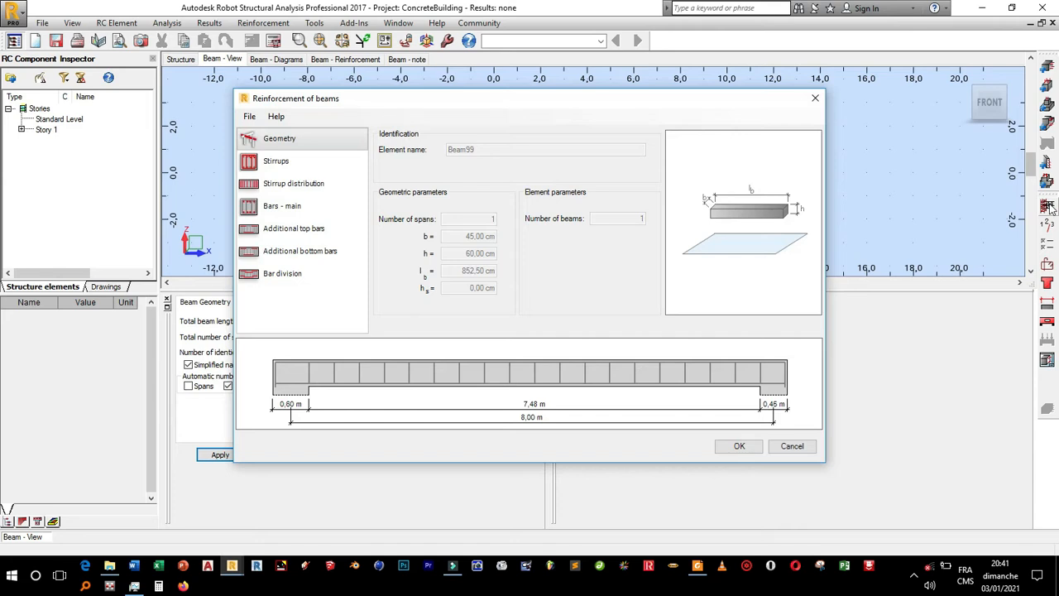
{"action": "left_click", "coordinate": [339, 164]}
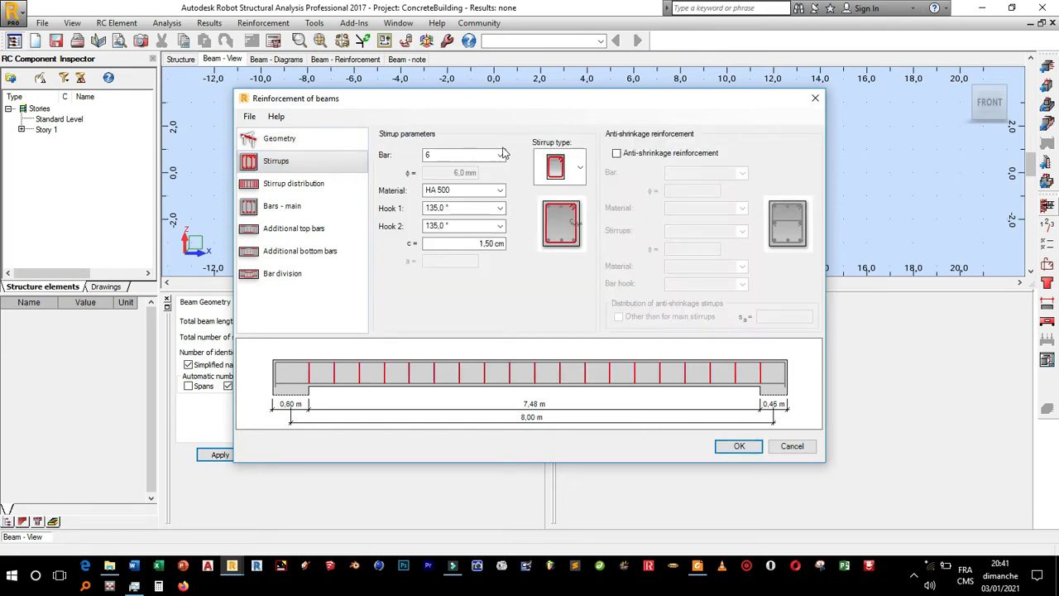
{"action": "left_click", "coordinate": [500, 155]}
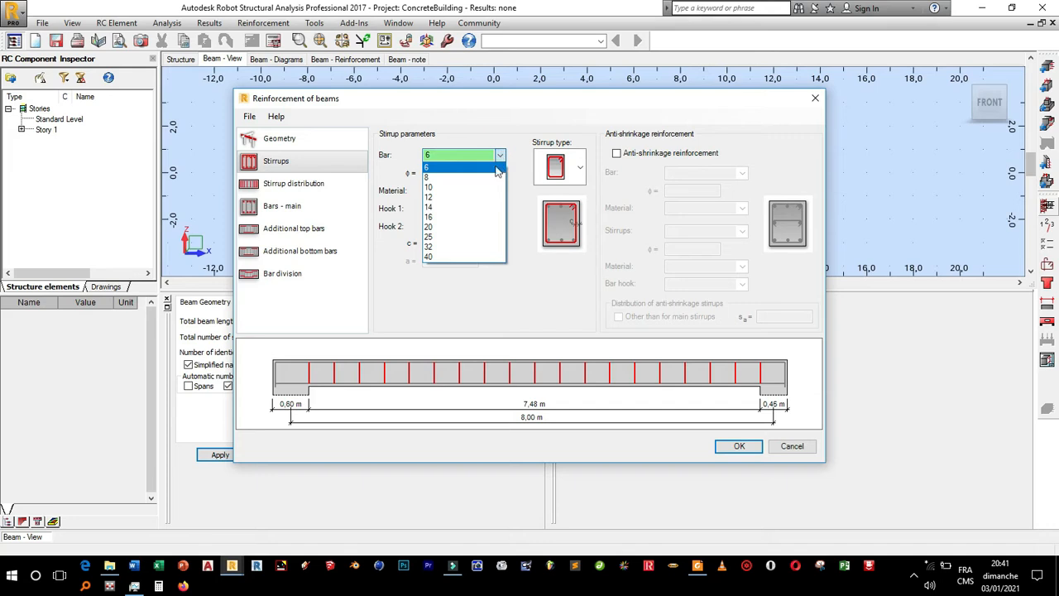
{"action": "left_click", "coordinate": [487, 175]}
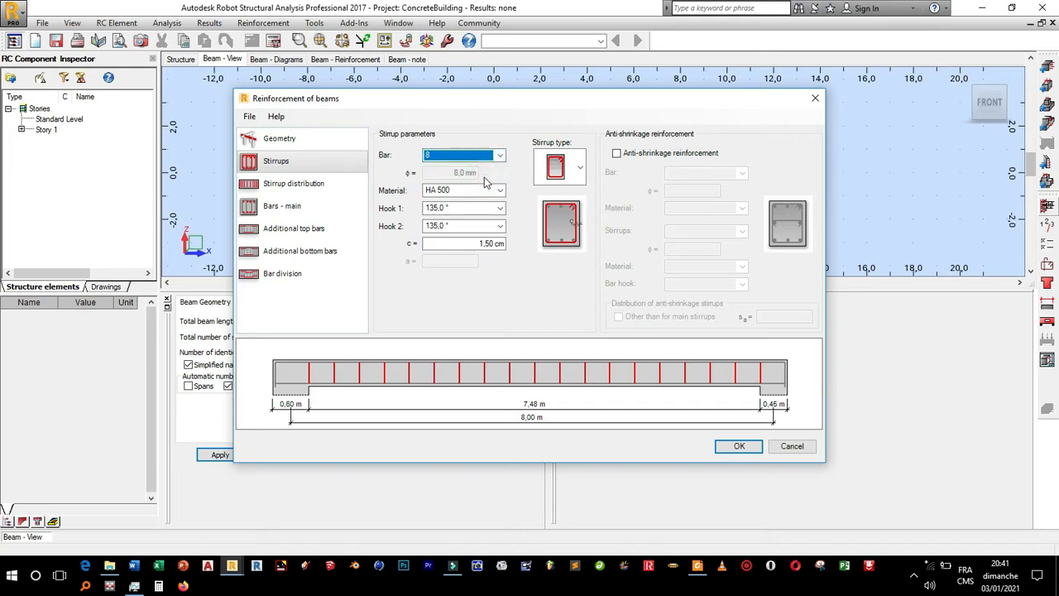
{"action": "left_click", "coordinate": [579, 177]}
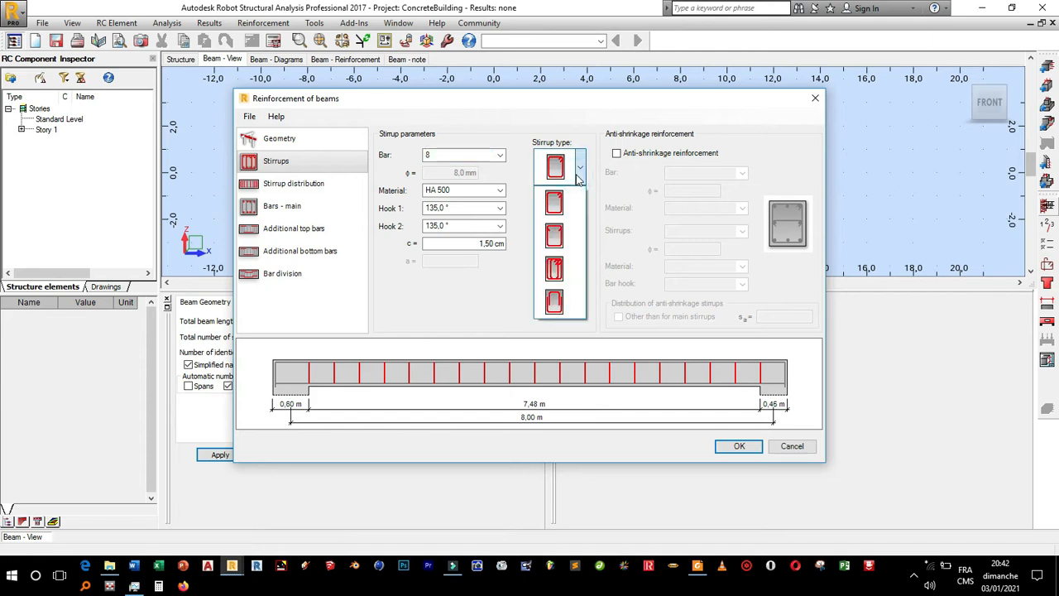
{"action": "left_click", "coordinate": [489, 123]}
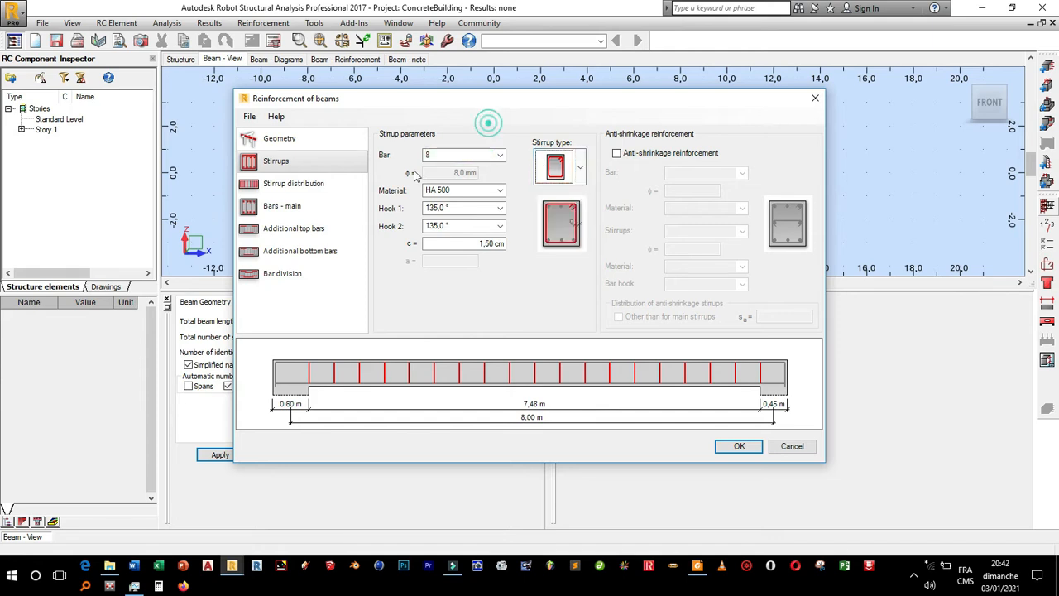
Set both the lower and upper main bars to 14 mm diameter and confirm the beam reinforcement
{"action": "left_click", "coordinate": [328, 187]}
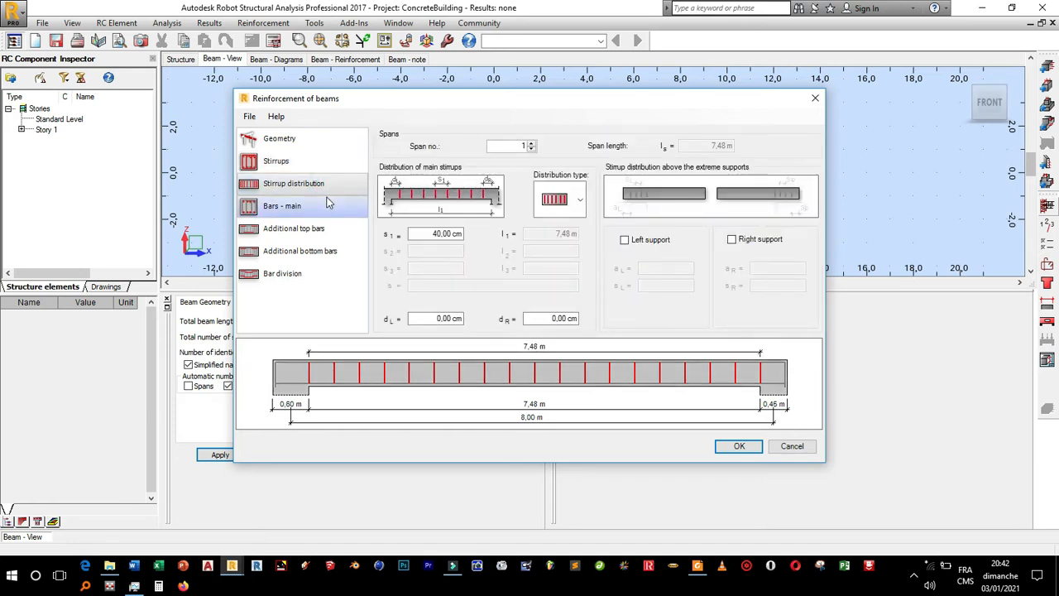
{"action": "left_click", "coordinate": [327, 205]}
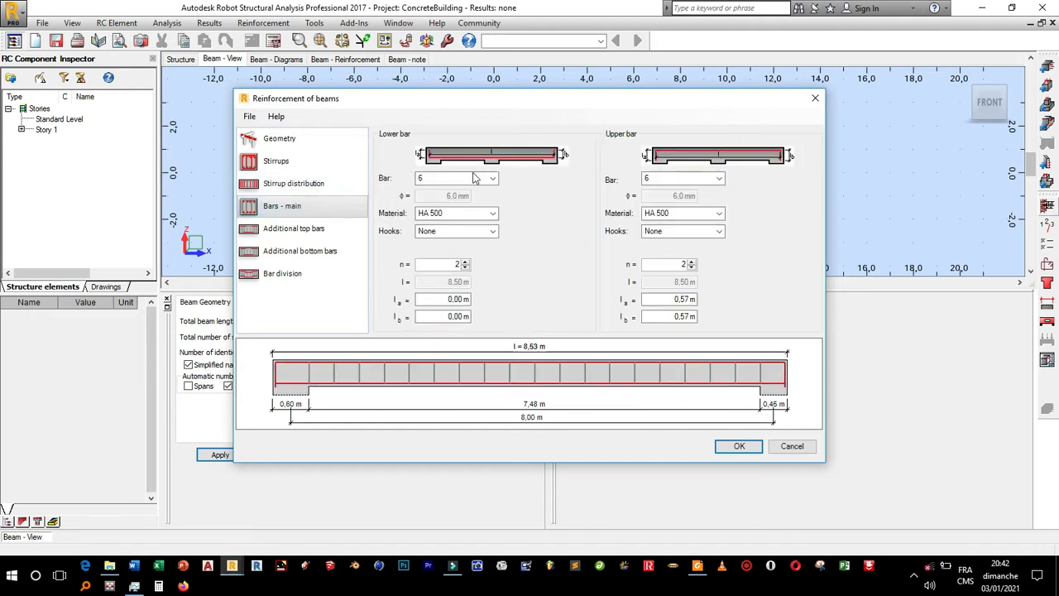
{"action": "left_click", "coordinate": [493, 178]}
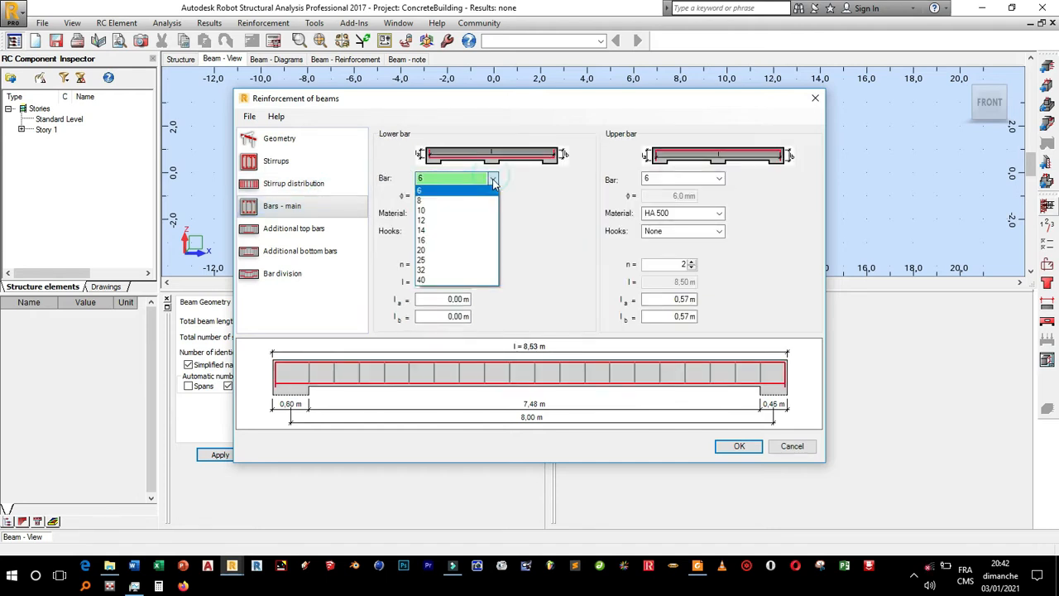
{"action": "left_click", "coordinate": [487, 231]}
{"action": "left_click", "coordinate": [717, 179]}
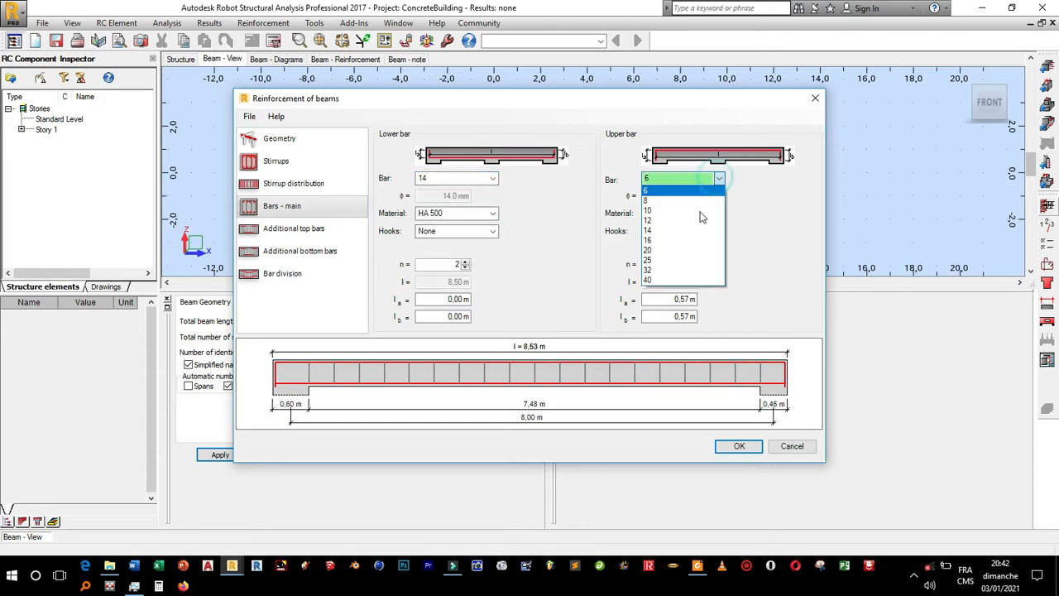
{"action": "left_click", "coordinate": [692, 233]}
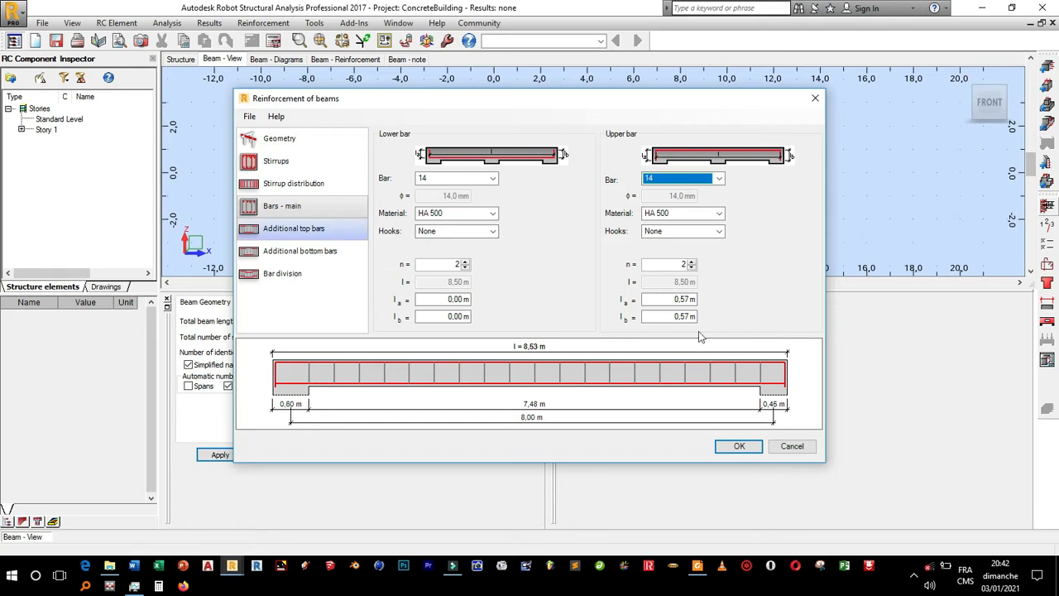
{"action": "left_click", "coordinate": [739, 446]}
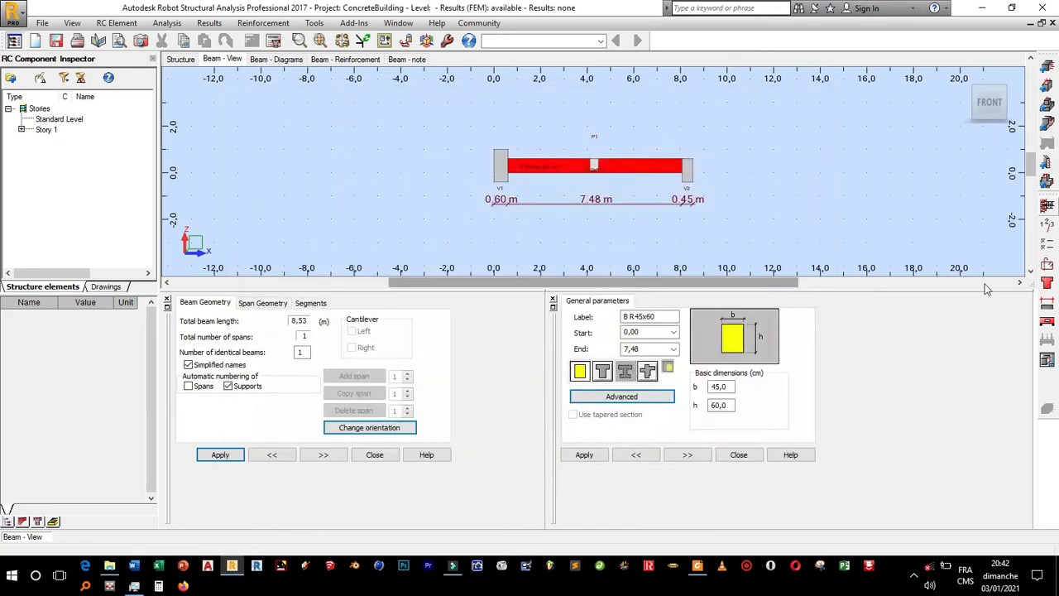
Open the story parameters for beam 99 and set the environment class to XC1
{"action": "left_click", "coordinate": [1047, 234]}
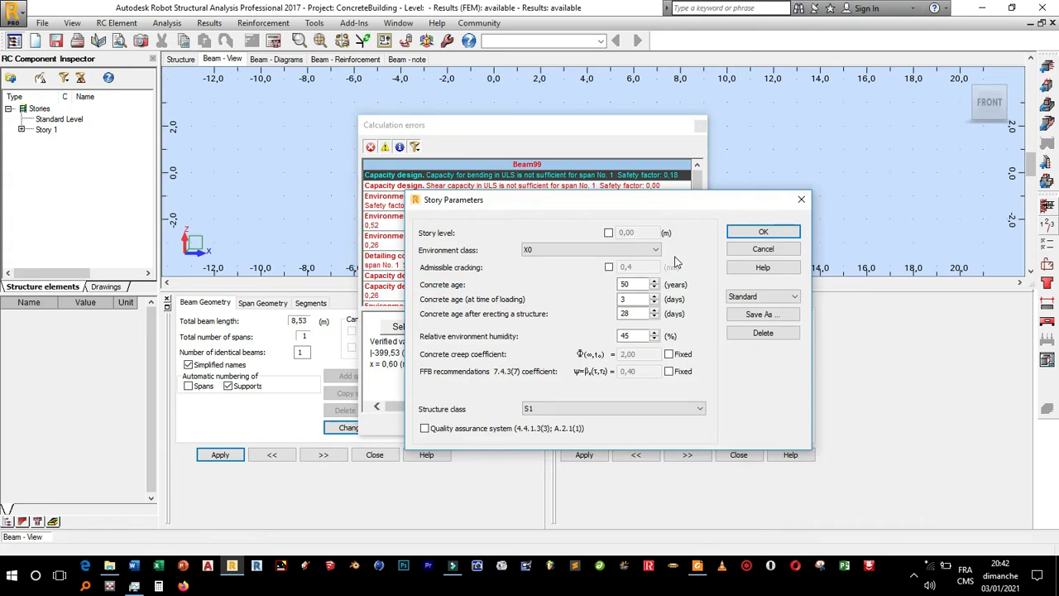
{"action": "left_click", "coordinate": [655, 255]}
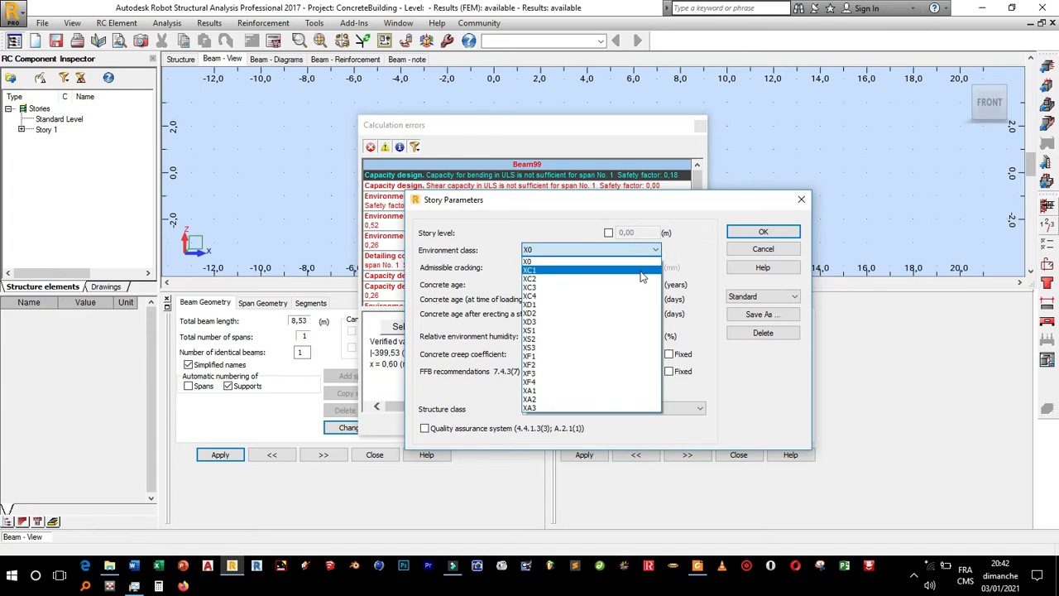
{"action": "left_click", "coordinate": [643, 267]}
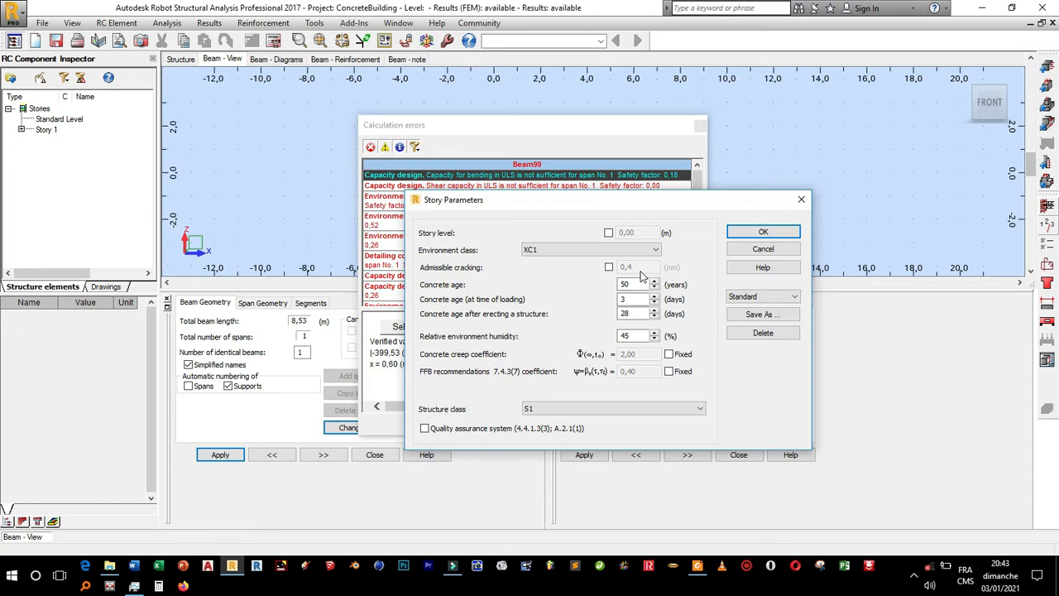
Enable the admissible cracking limit in the story parameters and set it to 0,3 mm
{"action": "left_click", "coordinate": [609, 269]}
{"action": "left_click", "coordinate": [610, 268]}
{"action": "left_click", "coordinate": [609, 268]}
{"action": "key", "text": "Tab"}
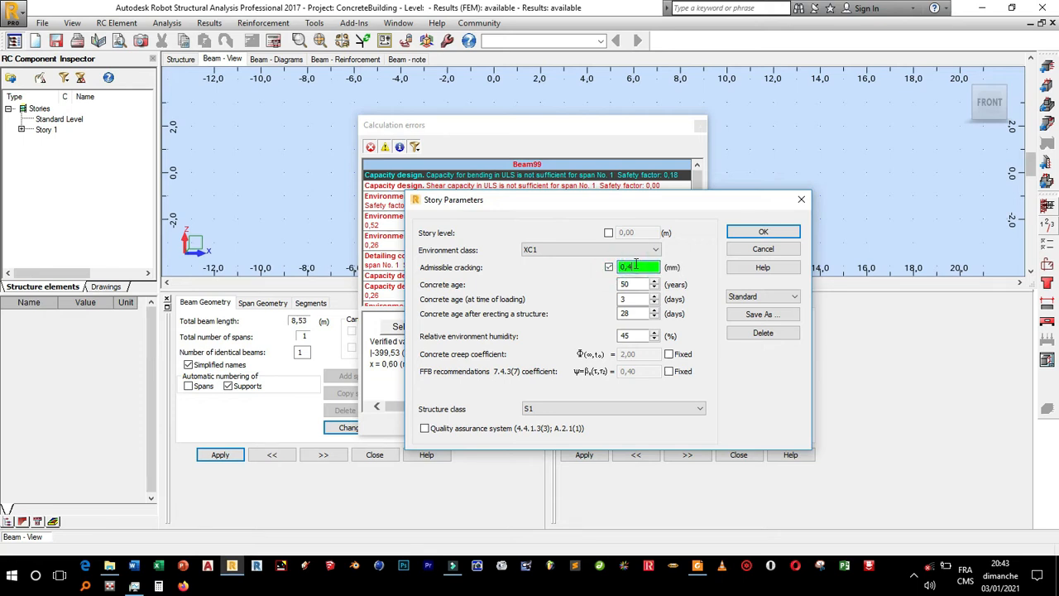
{"action": "key", "text": "BackSpace"}
{"action": "type", "text": "0,3"}
Set the structure class to S4 and confirm the story parameters
{"action": "left_click", "coordinate": [631, 411]}
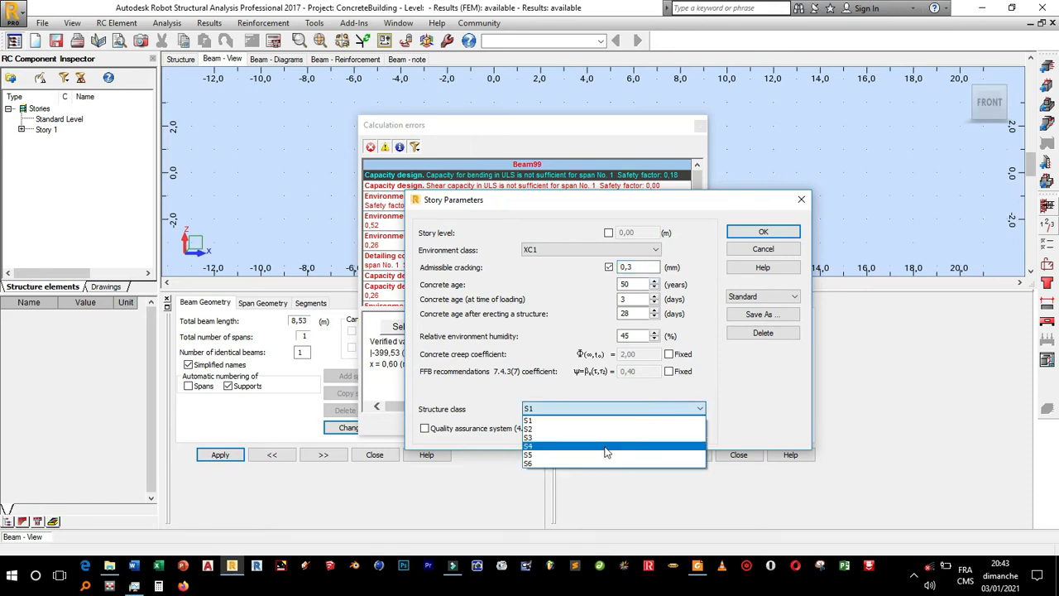
{"action": "left_click", "coordinate": [606, 448]}
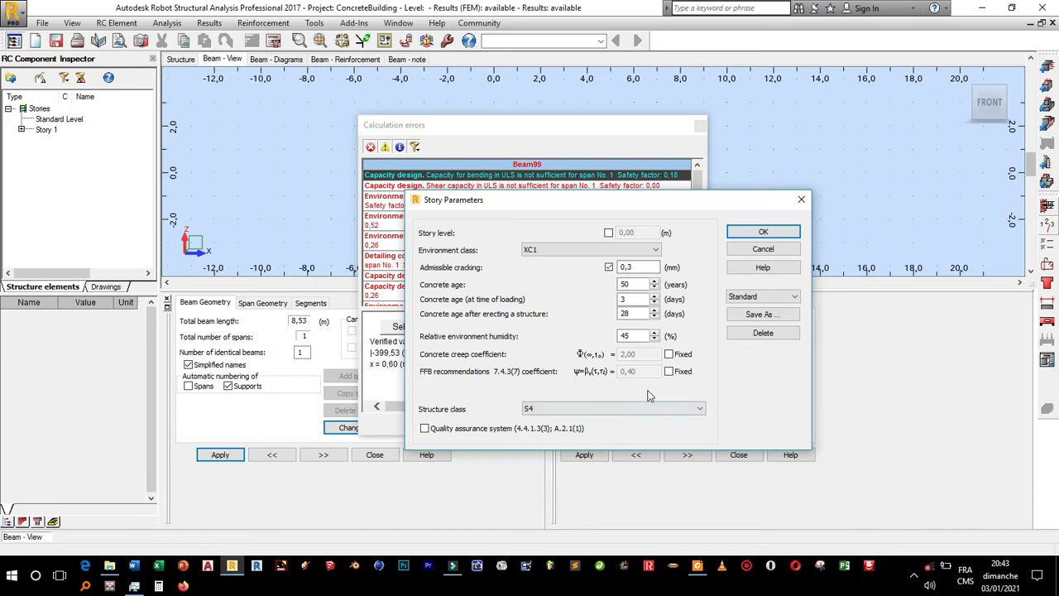
{"action": "left_click", "coordinate": [759, 235]}
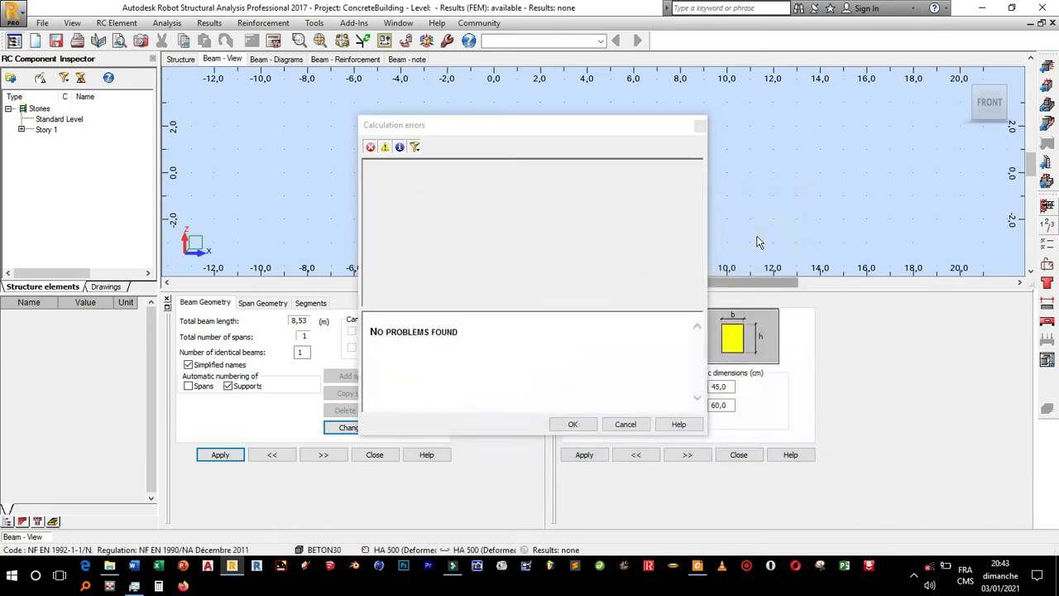
Open the calculation options, check the concrete settings, and exclude the 6 and 8 mm bars from the longitudinal reinforcement
{"action": "left_click", "coordinate": [1047, 261]}
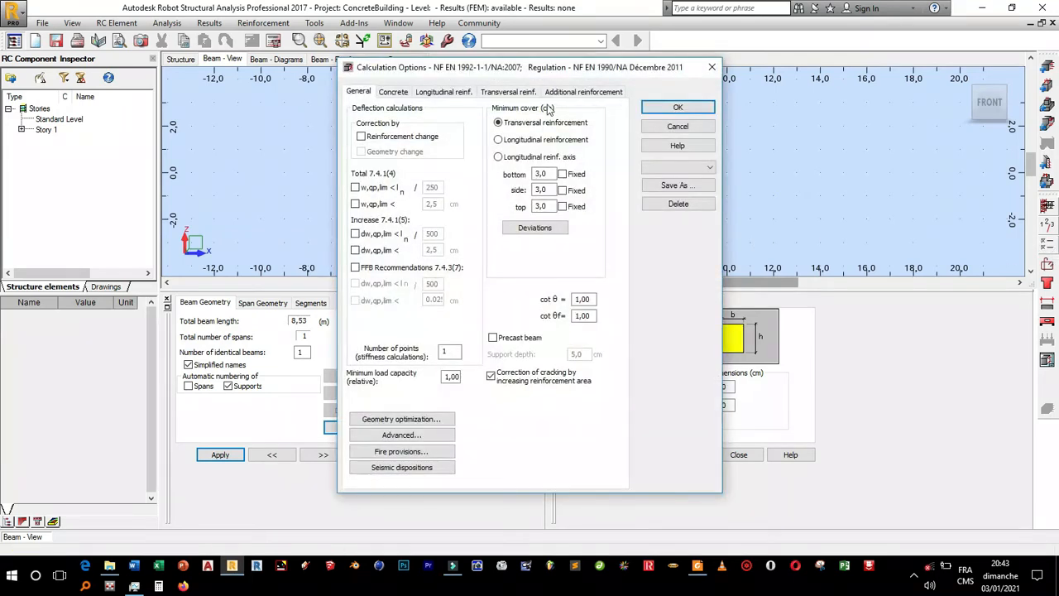
{"action": "left_click_drag", "start_coordinate": [727, 66], "coordinate": [784, 51]}
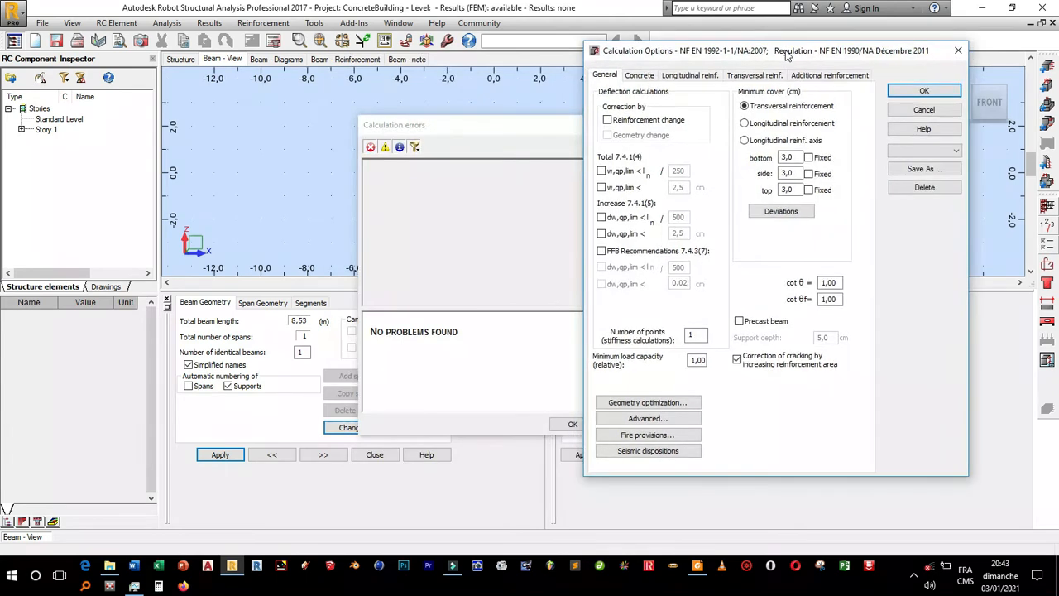
{"action": "left_click", "coordinate": [649, 76]}
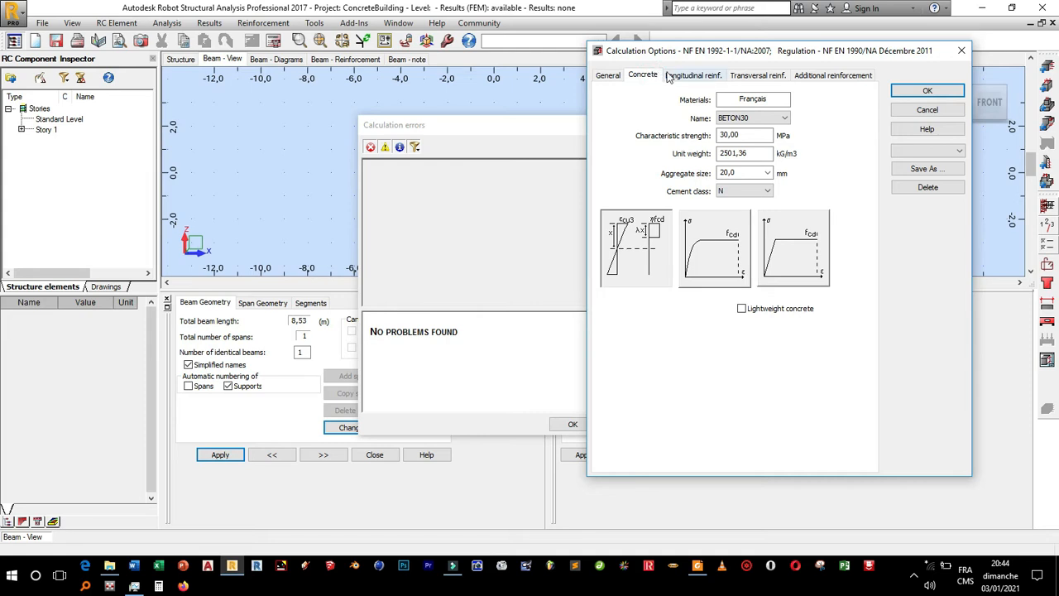
{"action": "left_click", "coordinate": [669, 76]}
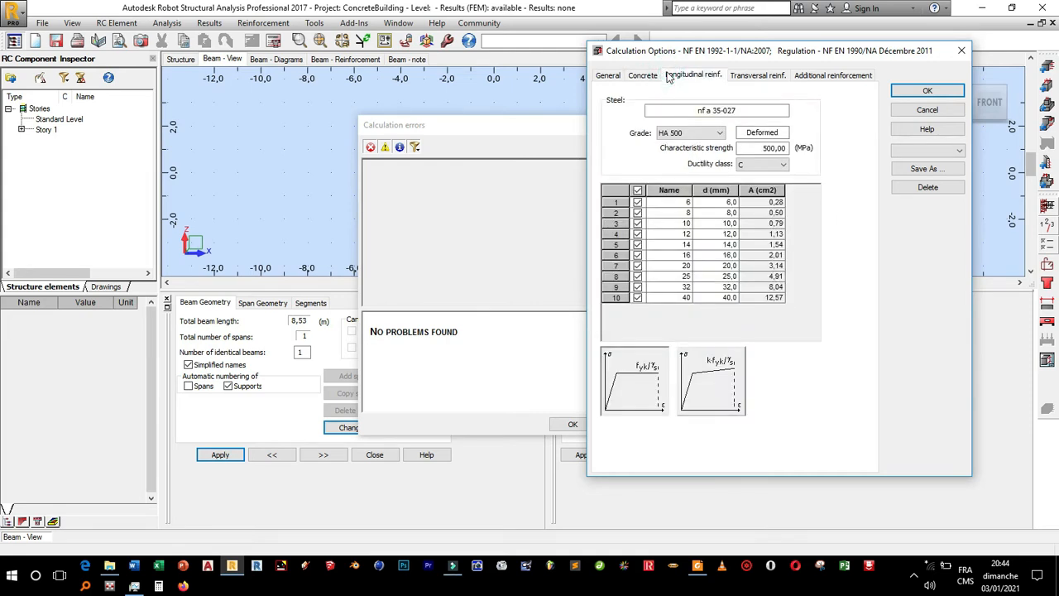
{"action": "left_click", "coordinate": [637, 202]}
{"action": "left_click", "coordinate": [637, 212]}
Restrict the transversal reinforcement to 6 and 8 mm bars only and confirm the calculation options
{"action": "left_click", "coordinate": [772, 77]}
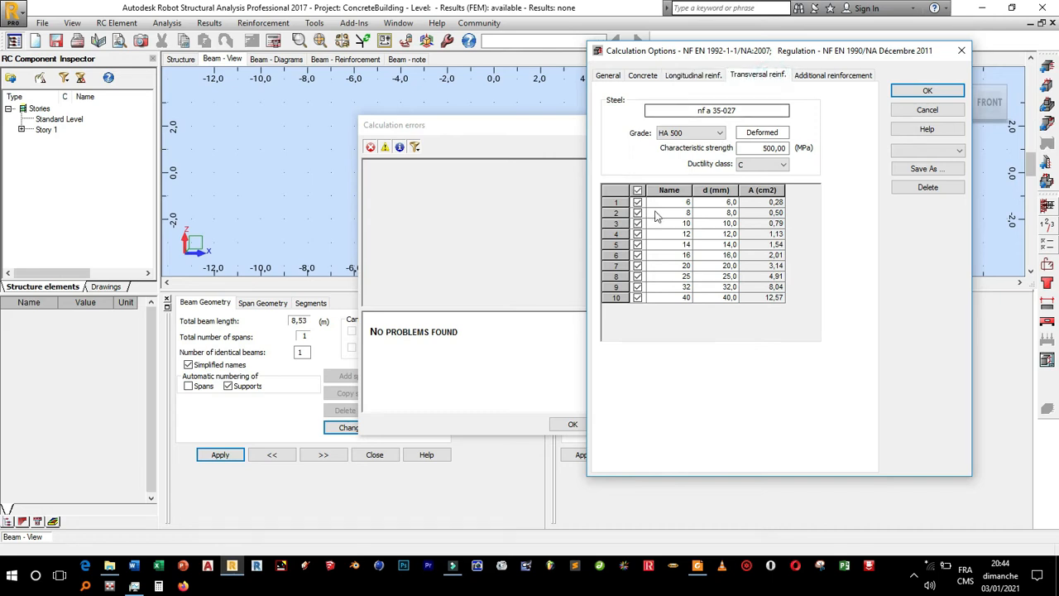
{"action": "left_click", "coordinate": [637, 191]}
{"action": "left_click", "coordinate": [637, 201]}
{"action": "left_click", "coordinate": [637, 213]}
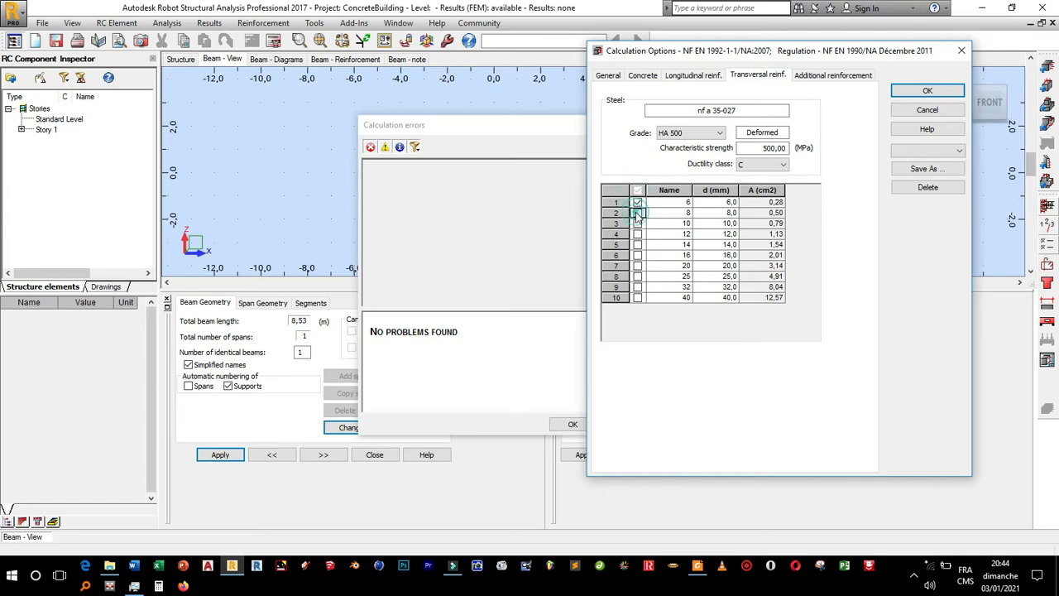
{"action": "left_click", "coordinate": [898, 93]}
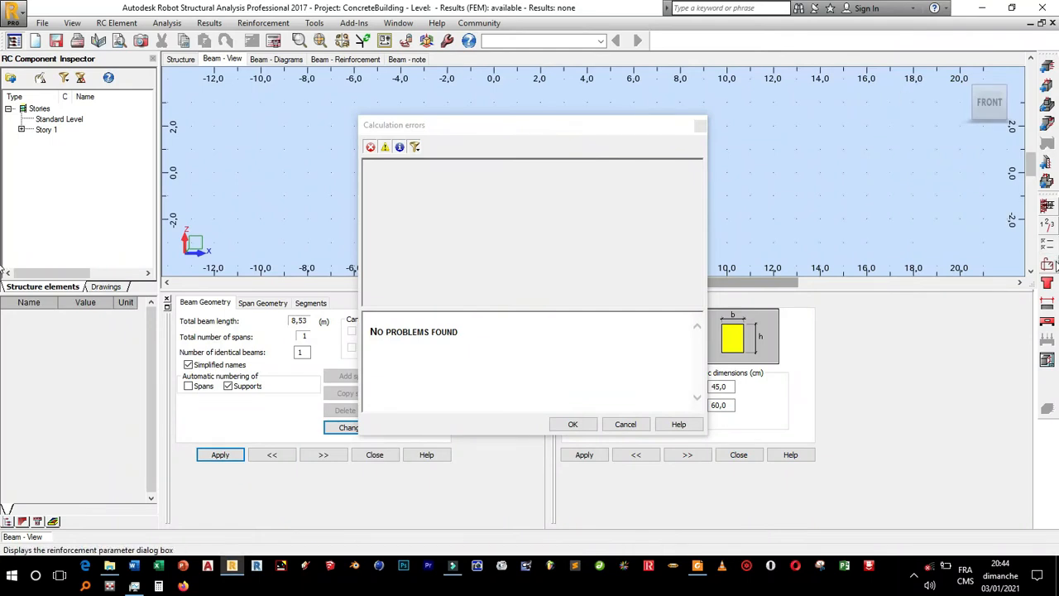
Review the beam's reinforcement pattern: general, bottom, top, transversal and constructional reinforcement settings
{"action": "left_click", "coordinate": [1047, 261]}
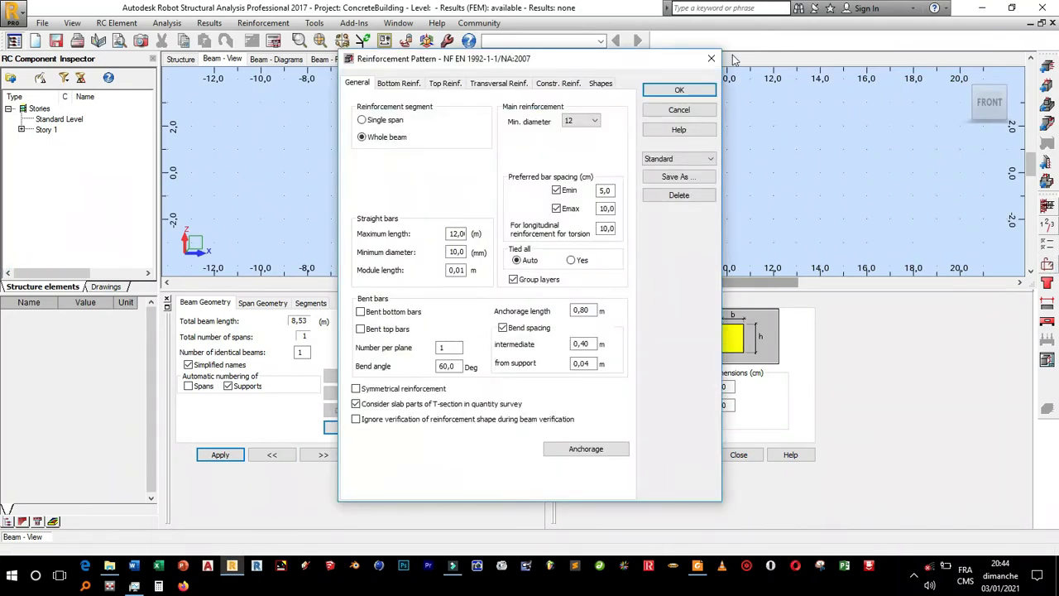
{"action": "left_click", "coordinate": [509, 83]}
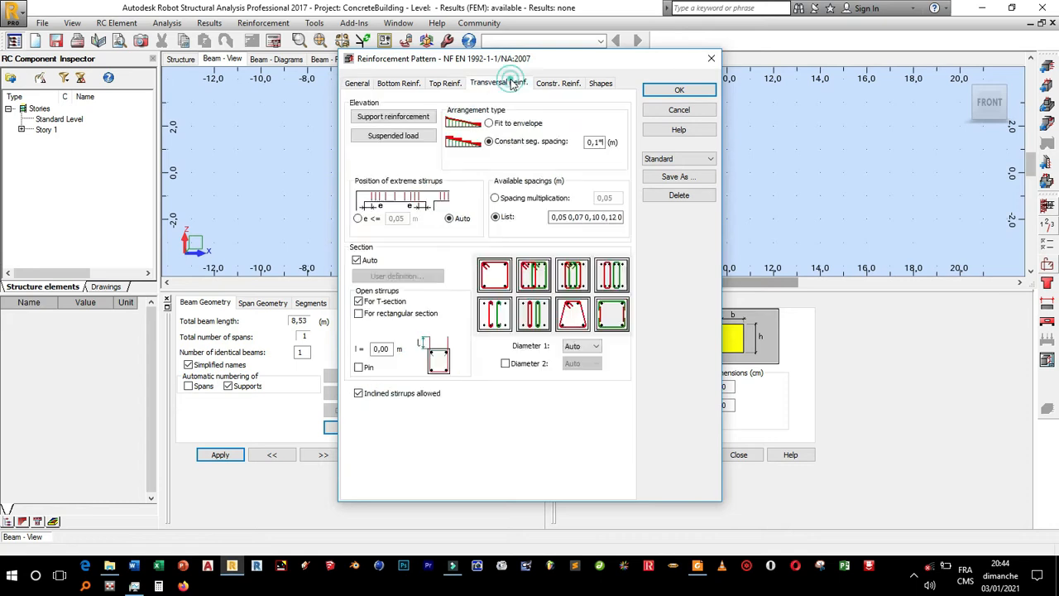
{"action": "left_click", "coordinate": [397, 84]}
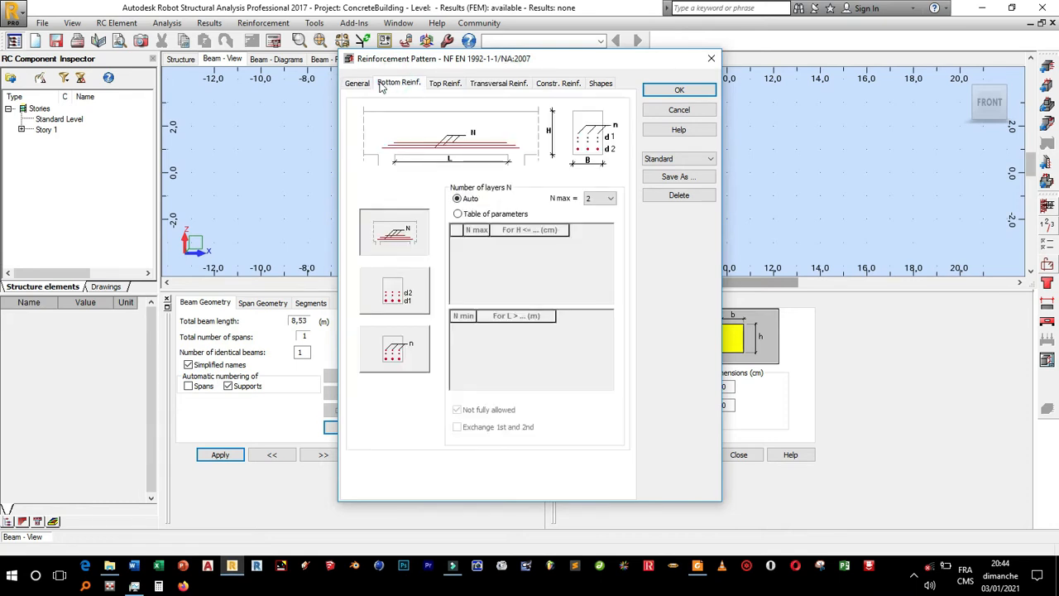
{"action": "left_click", "coordinate": [369, 84]}
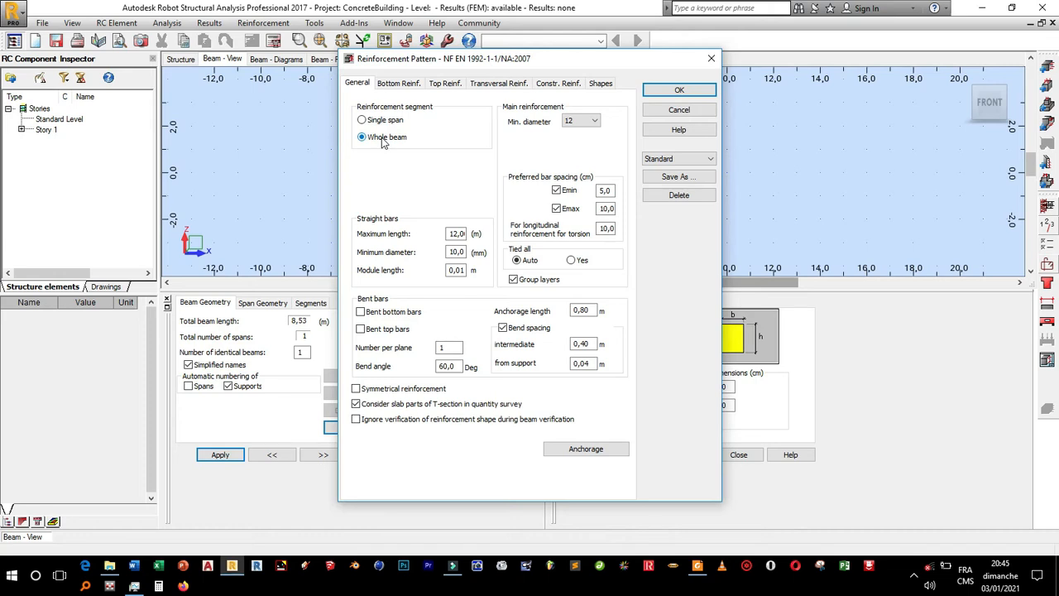
{"action": "left_click", "coordinate": [357, 389]}
{"action": "left_click", "coordinate": [406, 85]}
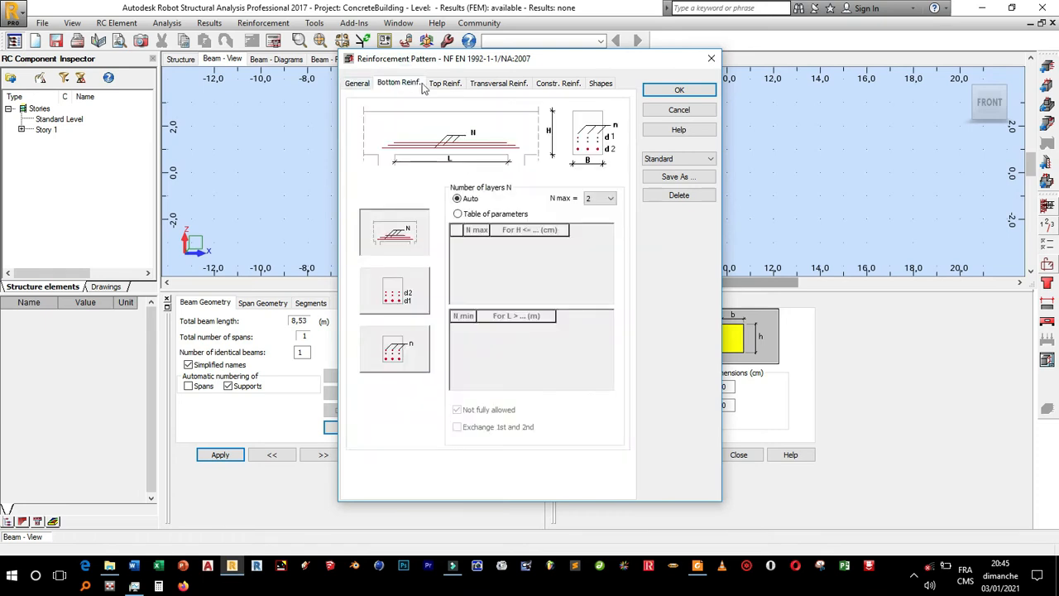
{"action": "left_click", "coordinate": [433, 87]}
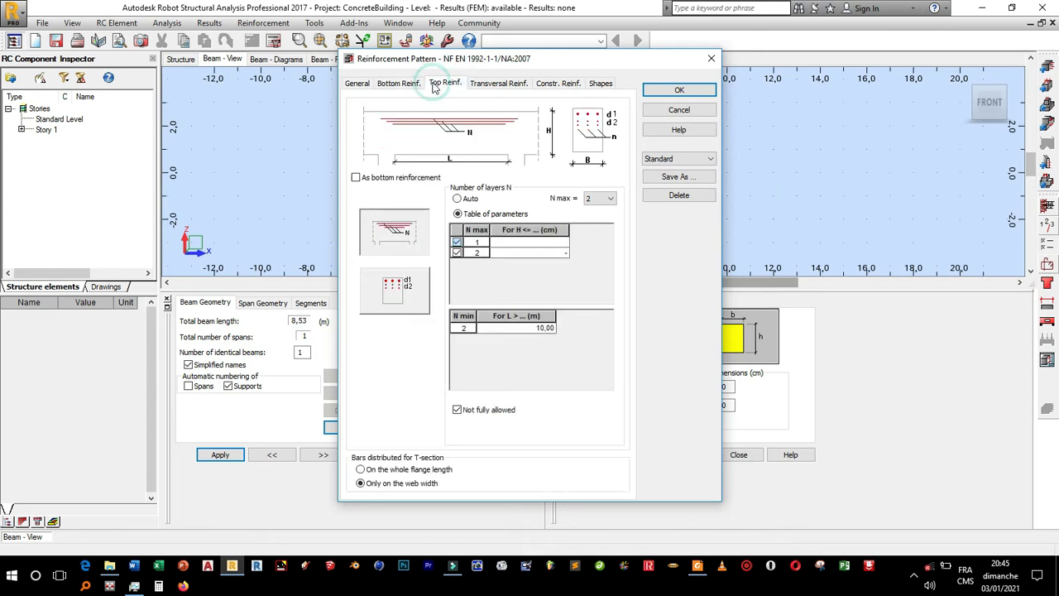
{"action": "left_click", "coordinate": [494, 86]}
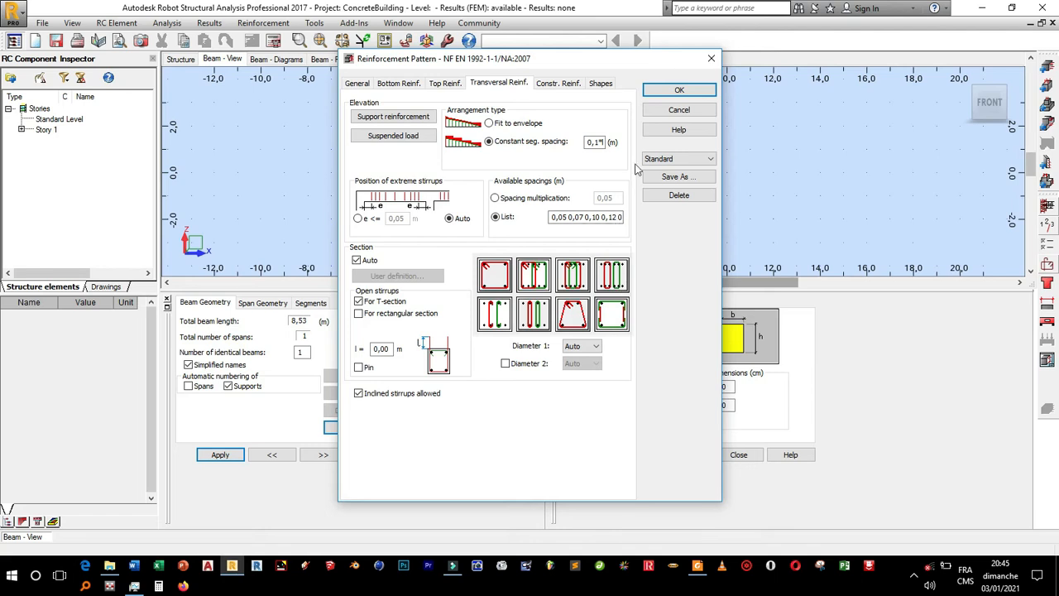
{"action": "left_click", "coordinate": [573, 84]}
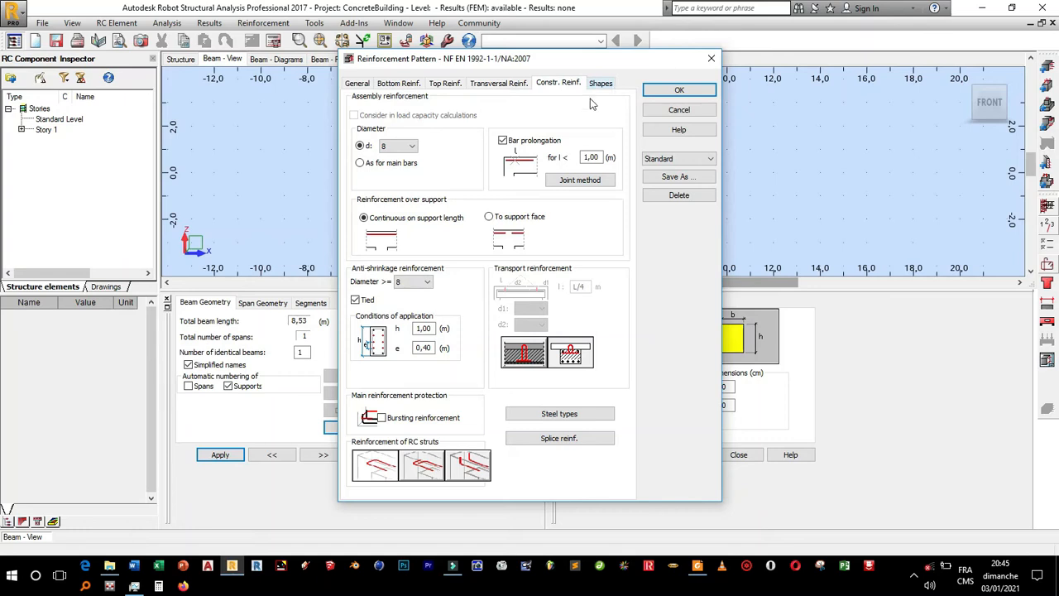
Keep the assembly reinforcement diameter at 8 mm and confirm the reinforcement pattern
{"action": "left_click", "coordinate": [406, 147]}
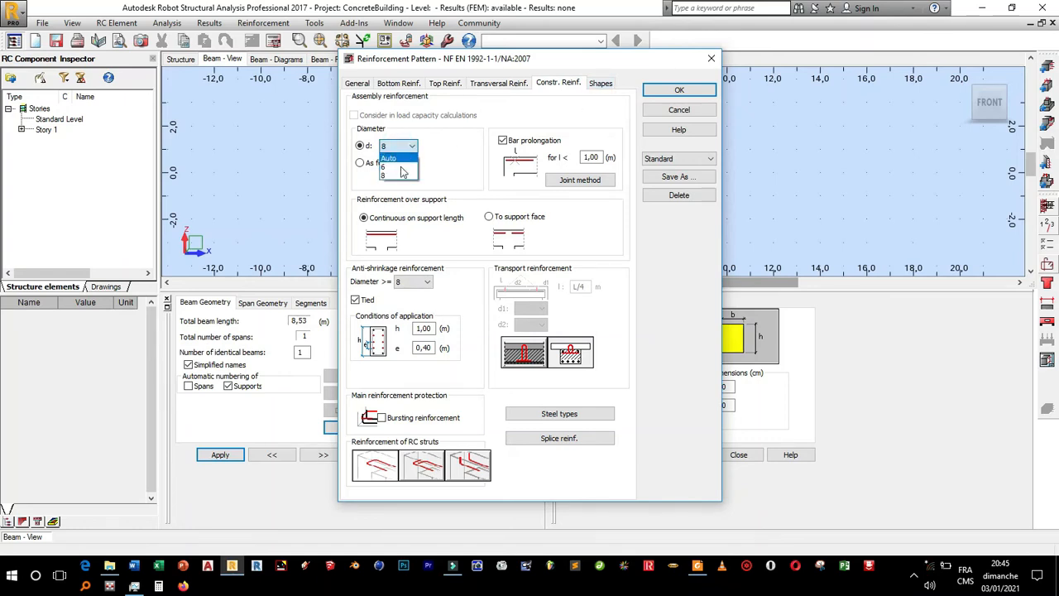
{"action": "left_click", "coordinate": [450, 149]}
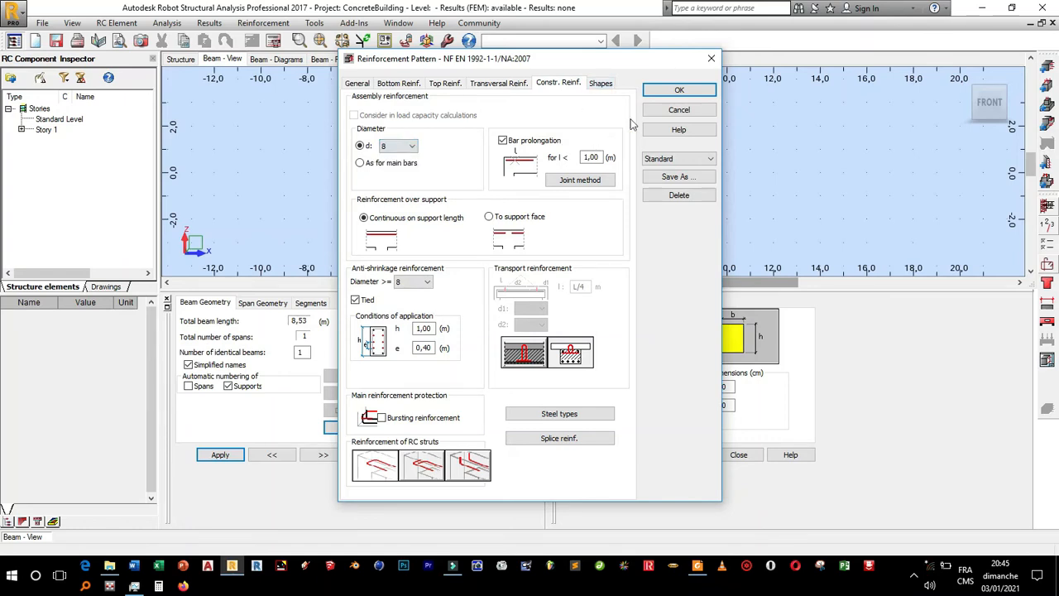
{"action": "left_click", "coordinate": [673, 91]}
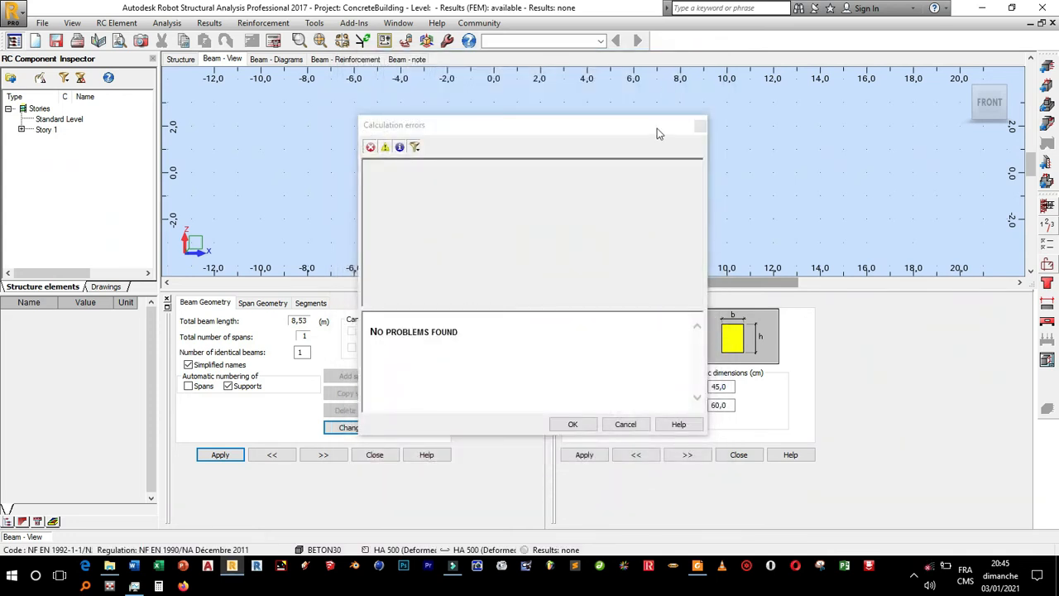
Close the empty error list, calculate the beam's reinforcement without generating drawings, and acknowledge the calculation messages
{"action": "left_click", "coordinate": [700, 126]}
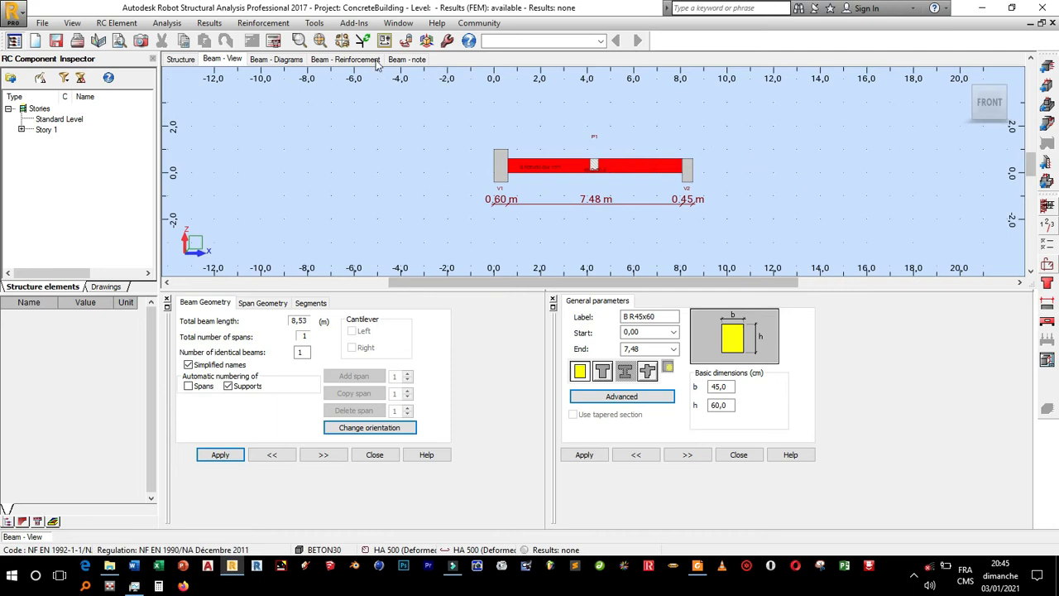
{"action": "left_click", "coordinate": [277, 41]}
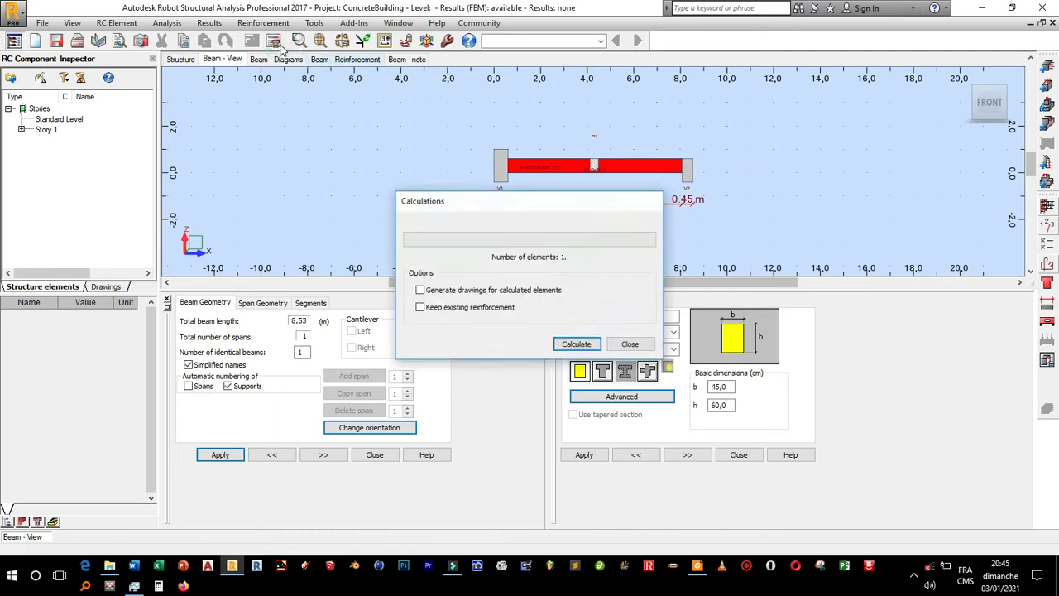
{"action": "left_click", "coordinate": [579, 342]}
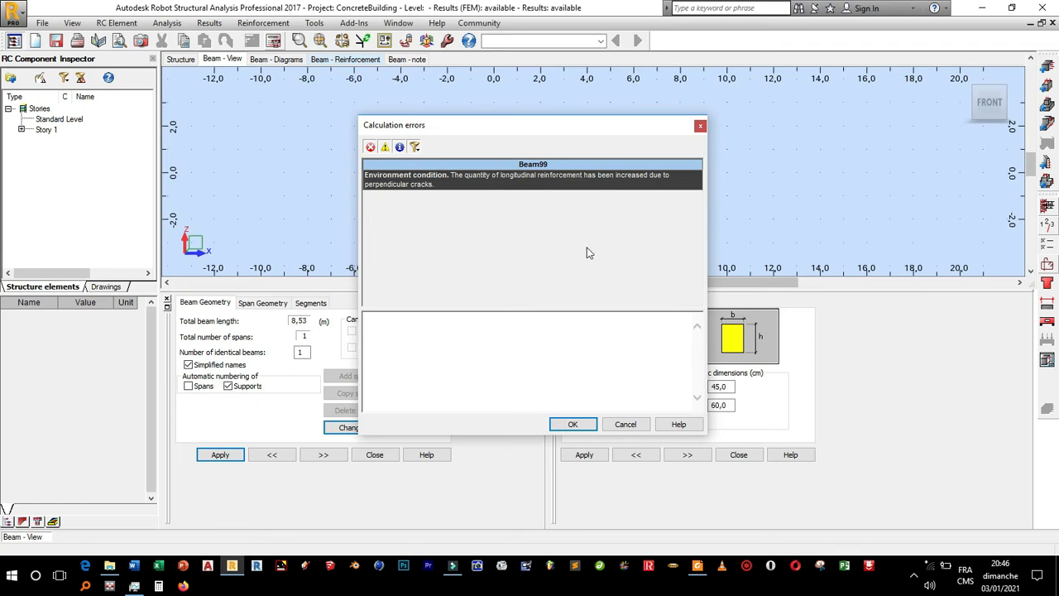
{"action": "left_click", "coordinate": [507, 183]}
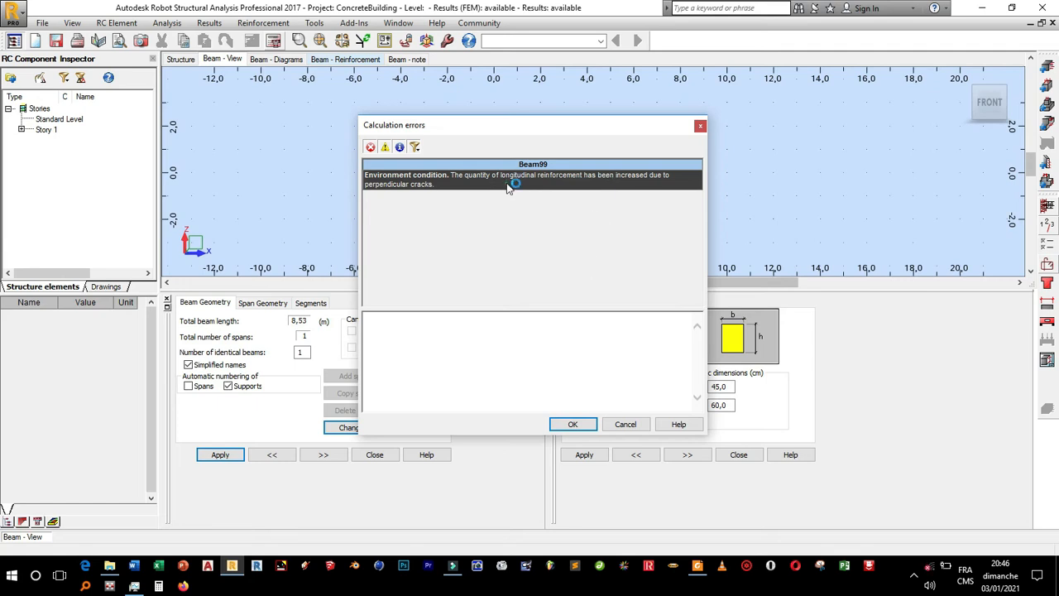
{"action": "left_click", "coordinate": [572, 424]}
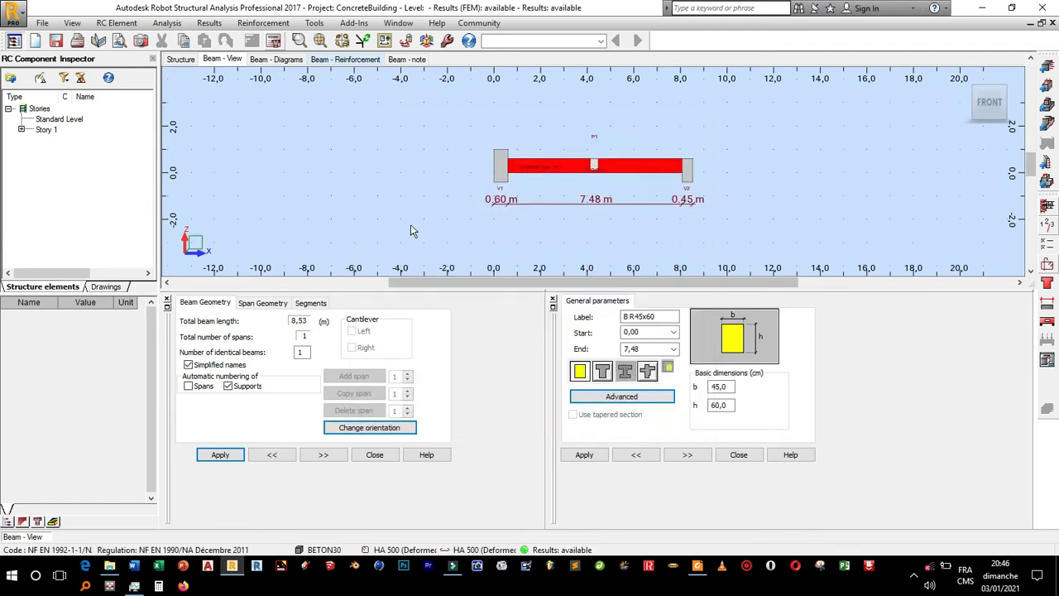
Examine the beam's ULS bending moment and shear force diagrams along the whole span
{"action": "left_click", "coordinate": [276, 58]}
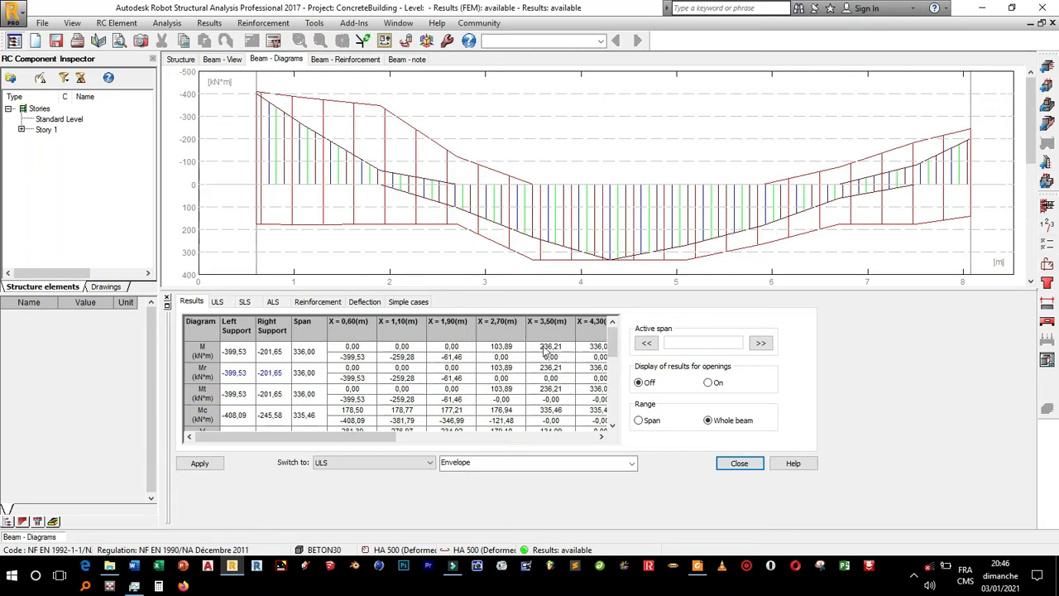
{"action": "mouse_move", "coordinate": [575, 266]}
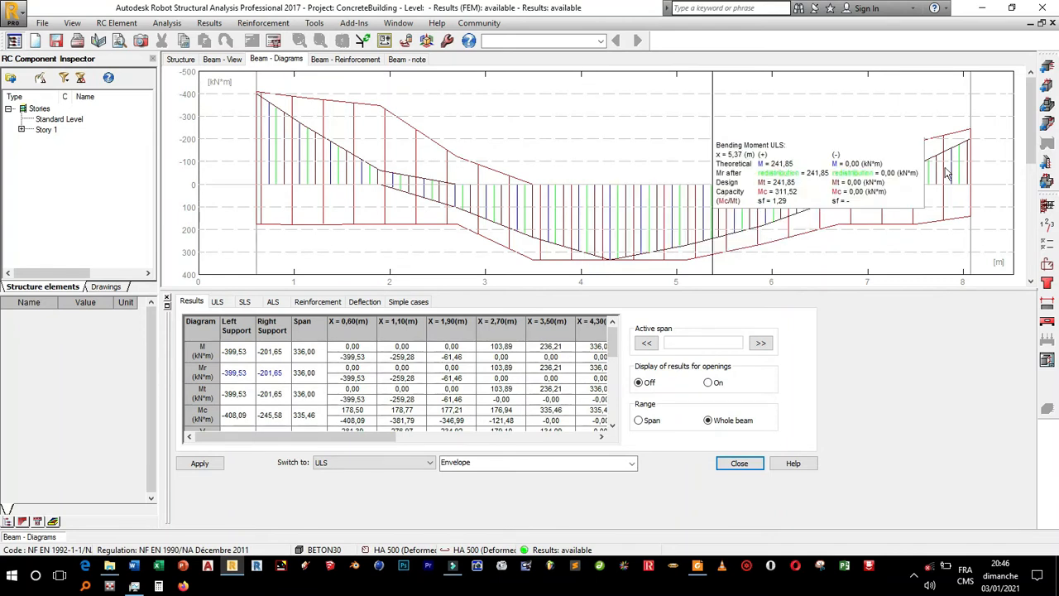
{"action": "scroll", "coordinate": [1026, 211], "scroll_direction": "down", "scroll_amount": 5}
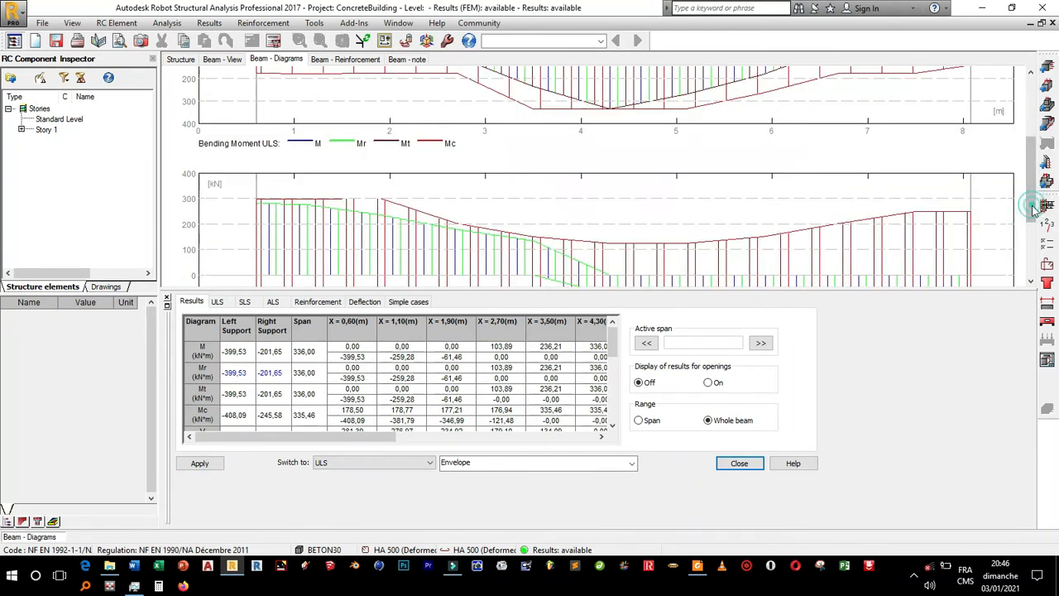
{"action": "mouse_move", "coordinate": [1032, 208]}
{"action": "left_mouse_down"}
{"action": "mouse_move", "coordinate": [1040, 267]}
{"action": "mouse_move", "coordinate": [1034, 249]}
{"action": "left_mouse_up"}
{"action": "mouse_move", "coordinate": [795, 196]}
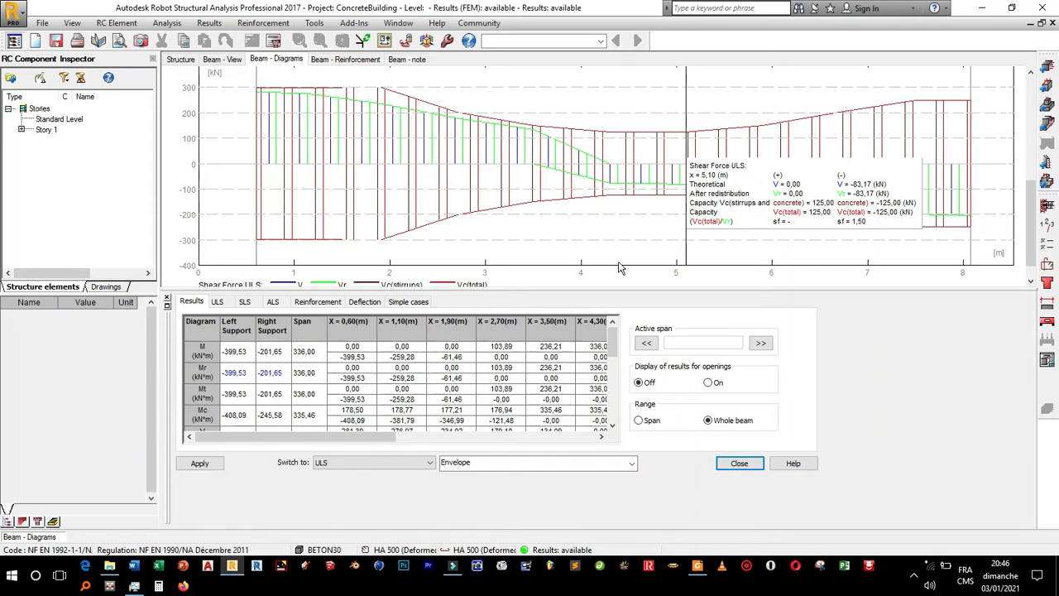
{"action": "left_click", "coordinate": [374, 349]}
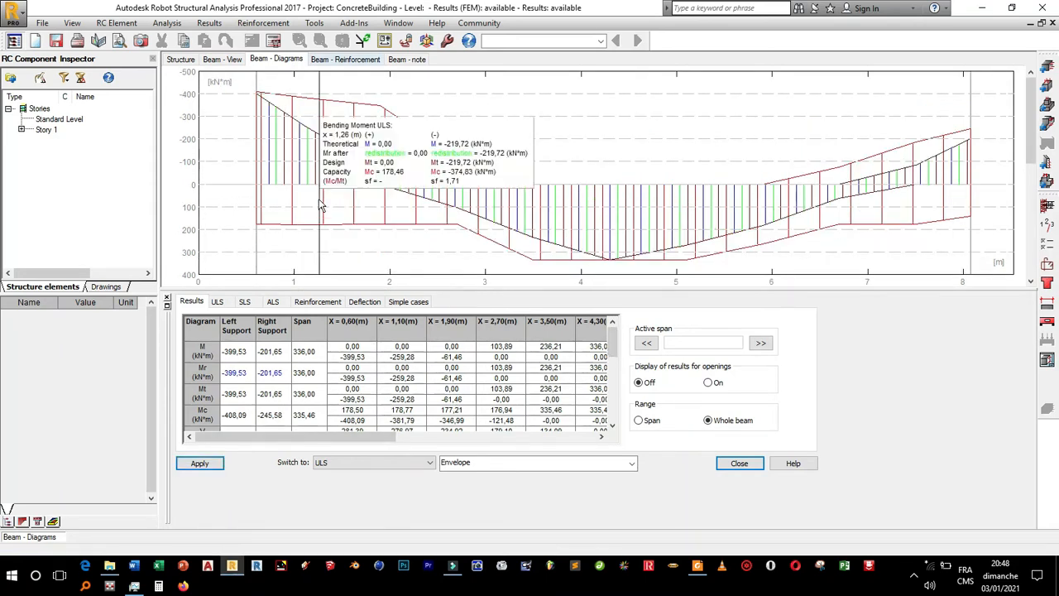
Review the beam's reinforcement tables: general, detailed, summary, and spacings and areas
{"action": "left_click", "coordinate": [328, 58]}
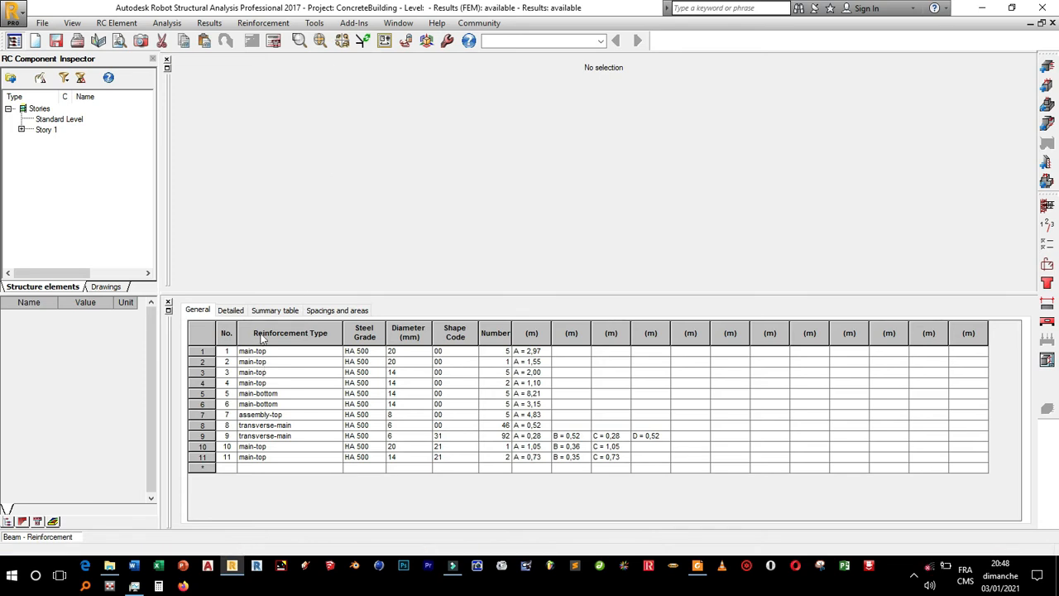
{"action": "left_click", "coordinate": [235, 310]}
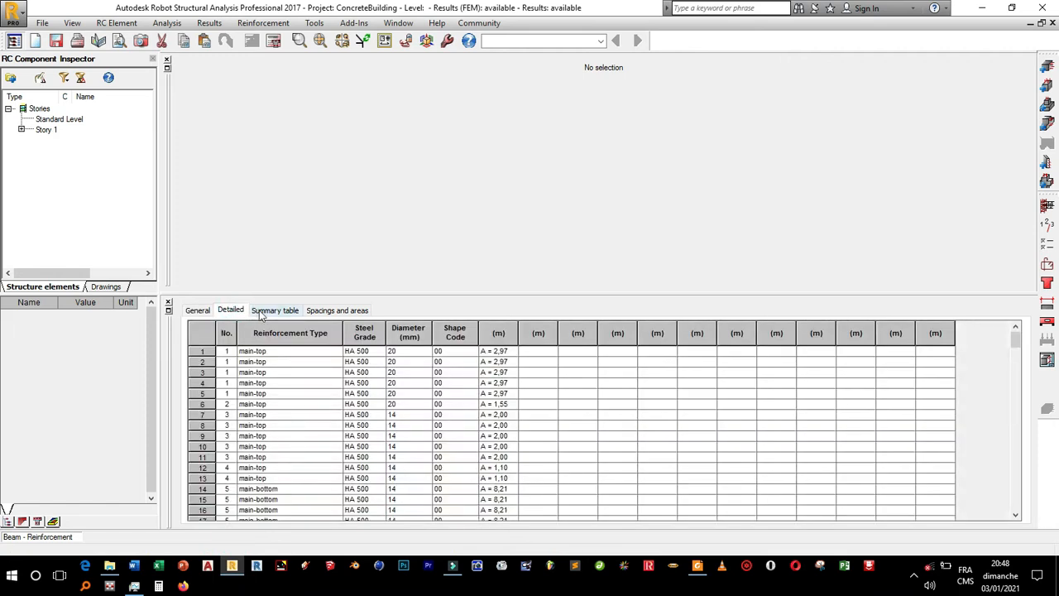
{"action": "left_click_drag", "start_coordinate": [1010, 343], "coordinate": [1024, 417]}
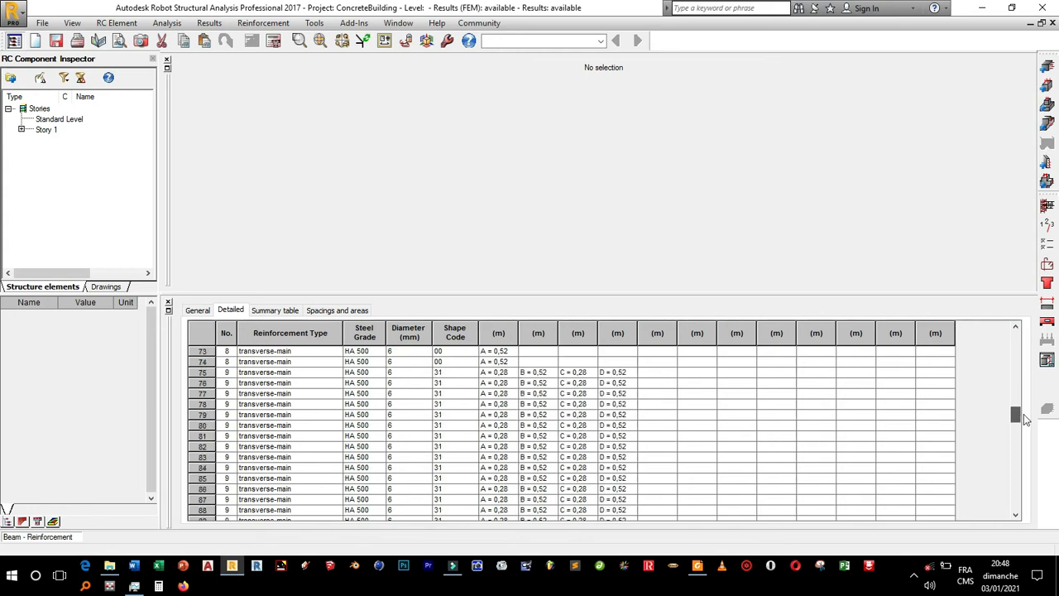
{"action": "left_click", "coordinate": [281, 309]}
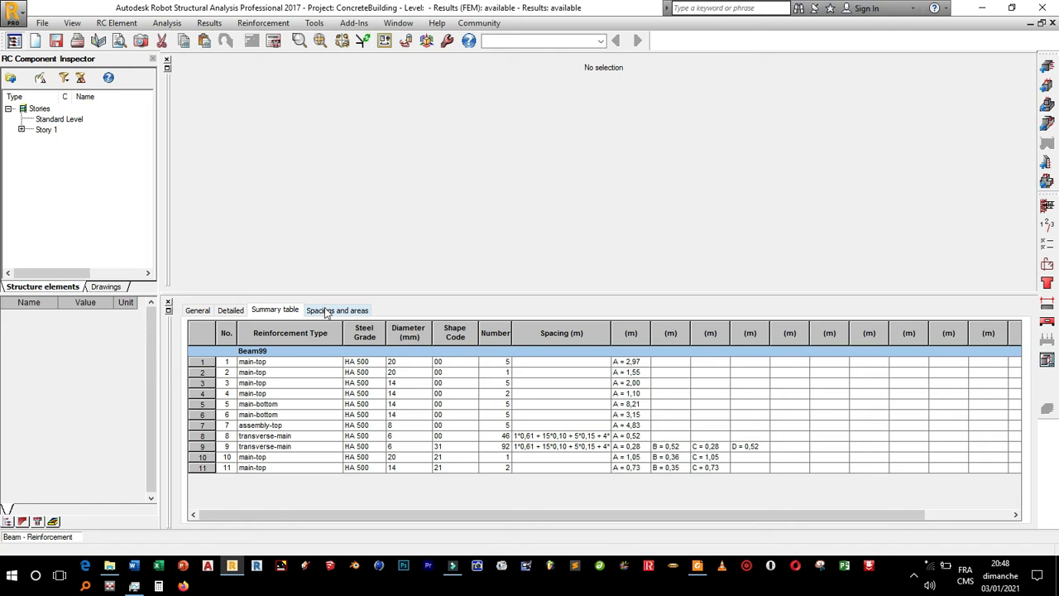
{"action": "left_click", "coordinate": [331, 310]}
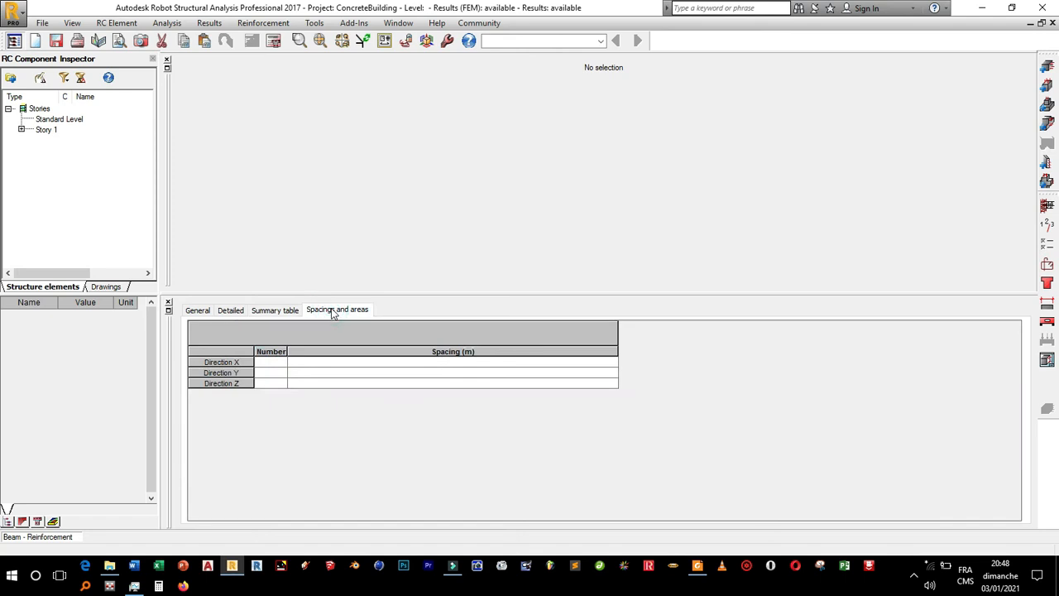
Close the selection pane and the reinforcement table, hide the side view, and enlarge the front view of the beam's reinforcement
{"action": "left_click", "coordinate": [168, 59]}
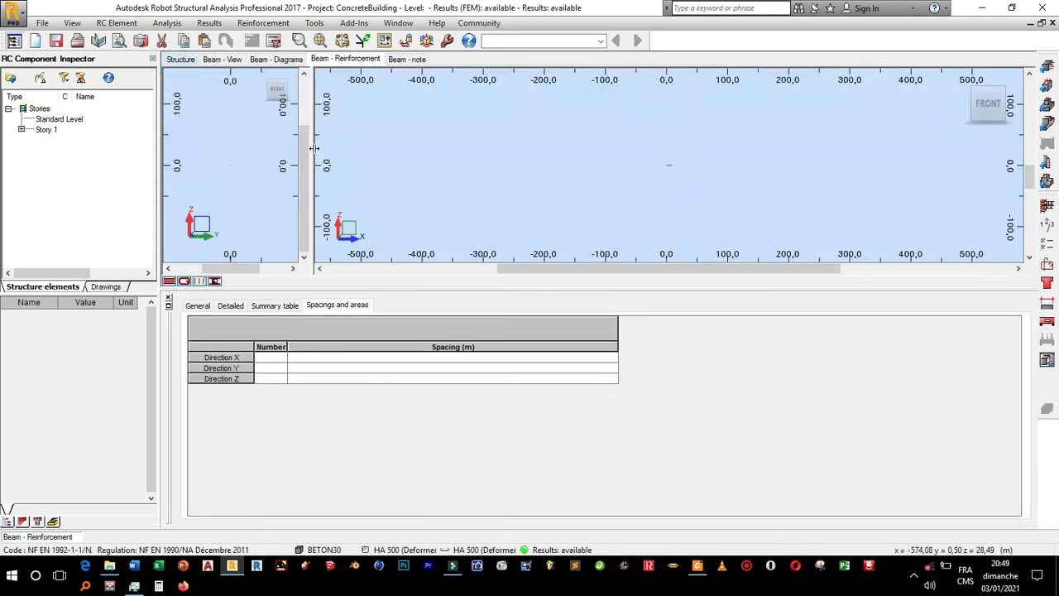
{"action": "left_click_drag", "start_coordinate": [313, 149], "coordinate": [135, 130]}
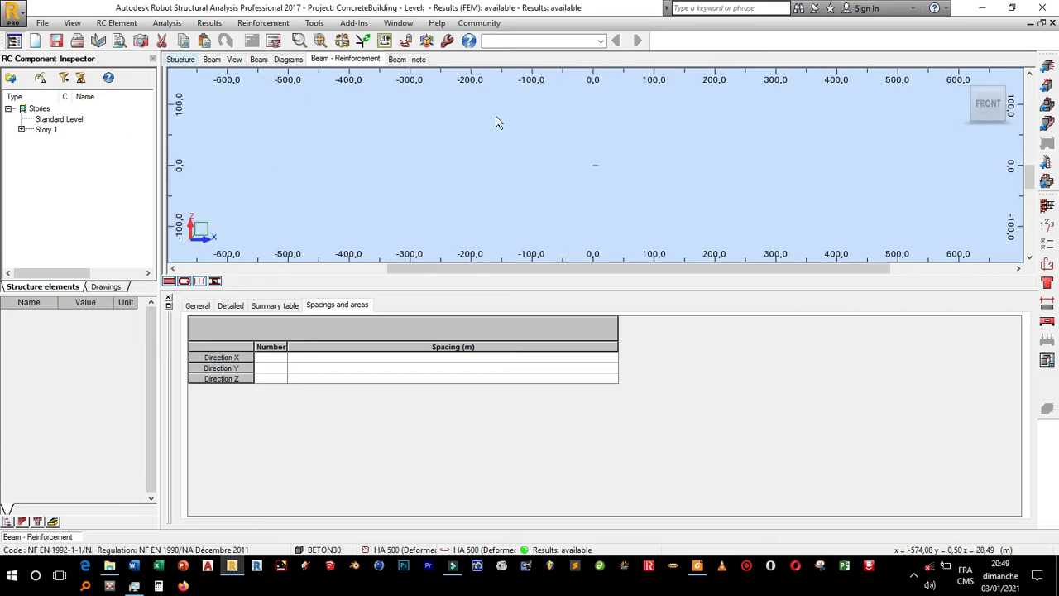
{"action": "left_click", "coordinate": [300, 42]}
{"action": "left_click", "coordinate": [588, 162]}
{"action": "left_click", "coordinate": [599, 172]}
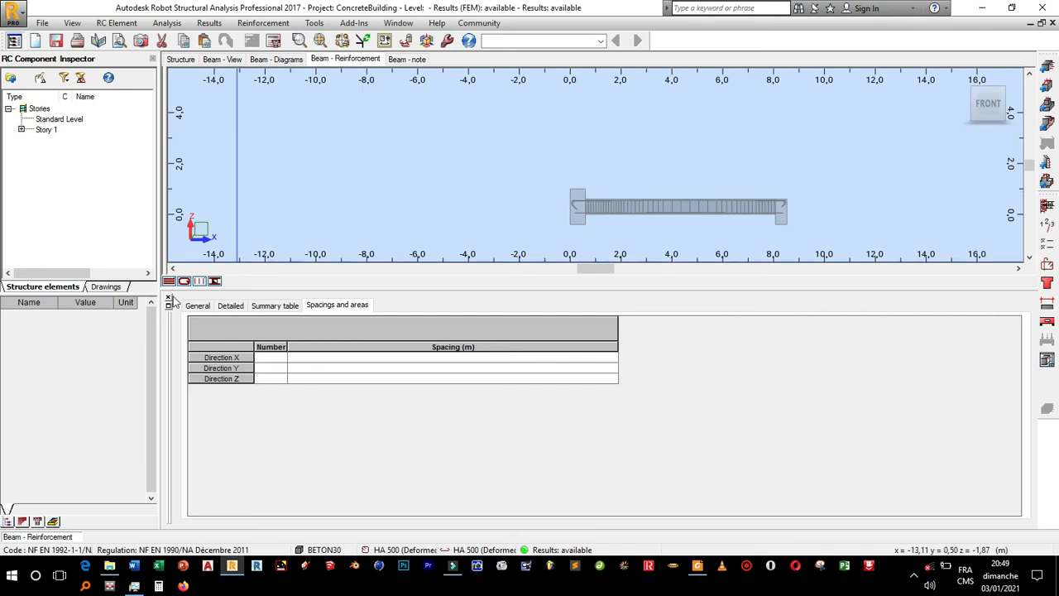
{"action": "left_click", "coordinate": [169, 297]}
{"action": "left_click_drag", "start_coordinate": [563, 305], "coordinate": [736, 347]}
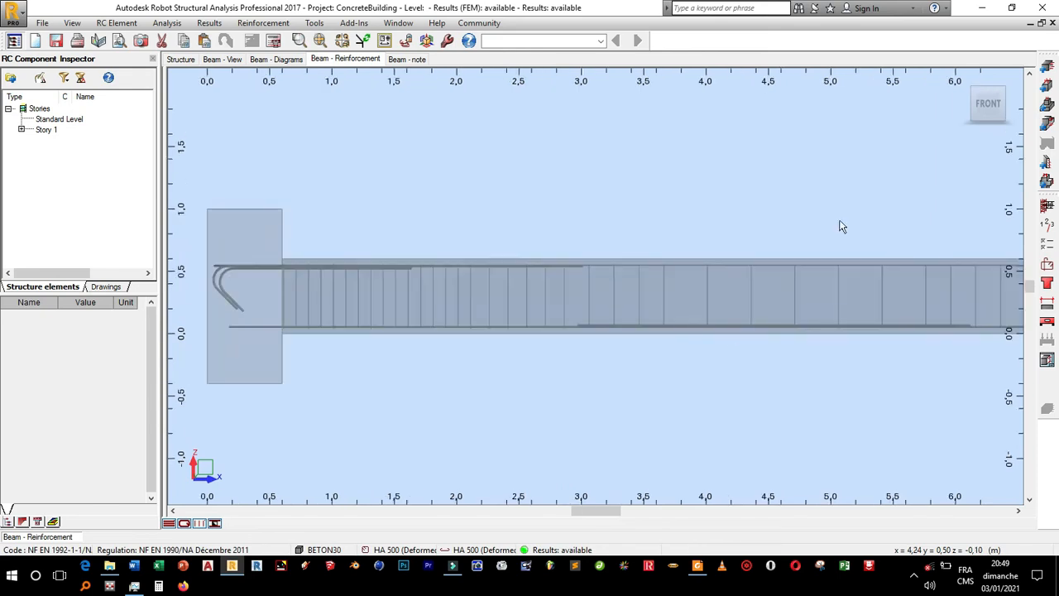
Examine the reinforcement cage in 3D along the beam up to the hooked bars at its far support
{"action": "left_click", "coordinate": [1004, 86]}
{"action": "left_click_drag", "start_coordinate": [986, 113], "coordinate": [1005, 91]}
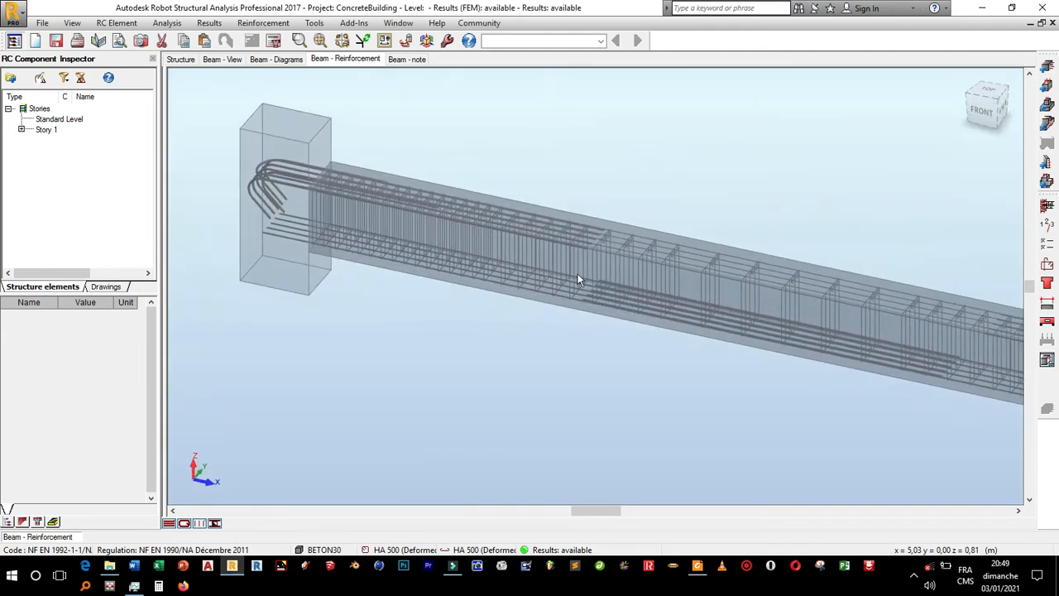
{"action": "left_click", "coordinate": [1018, 510]}
{"action": "left_click", "coordinate": [1019, 510]}
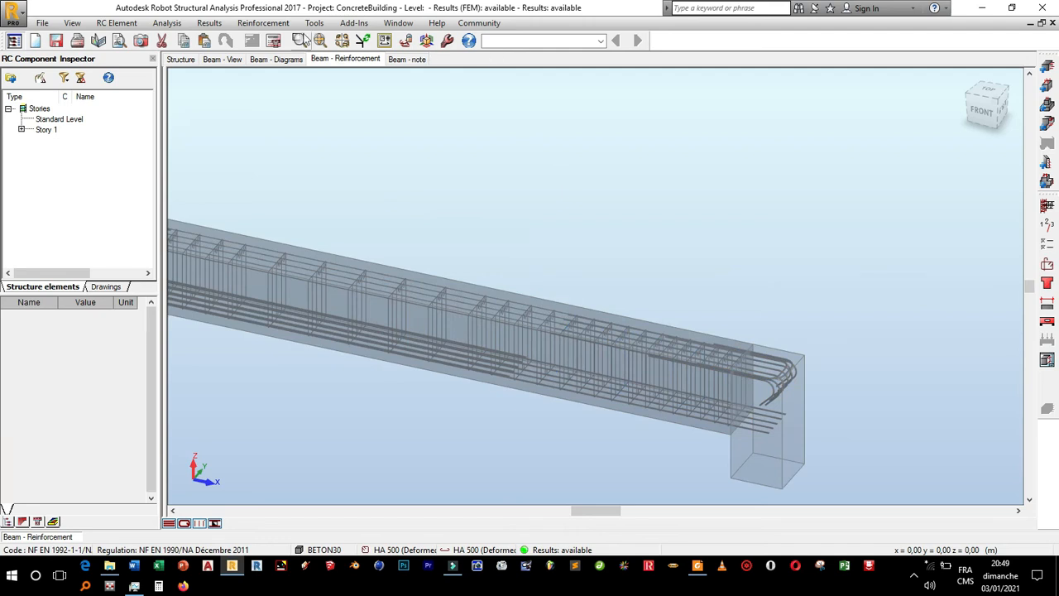
{"action": "left_click", "coordinate": [301, 40]}
{"action": "left_click", "coordinate": [635, 324]}
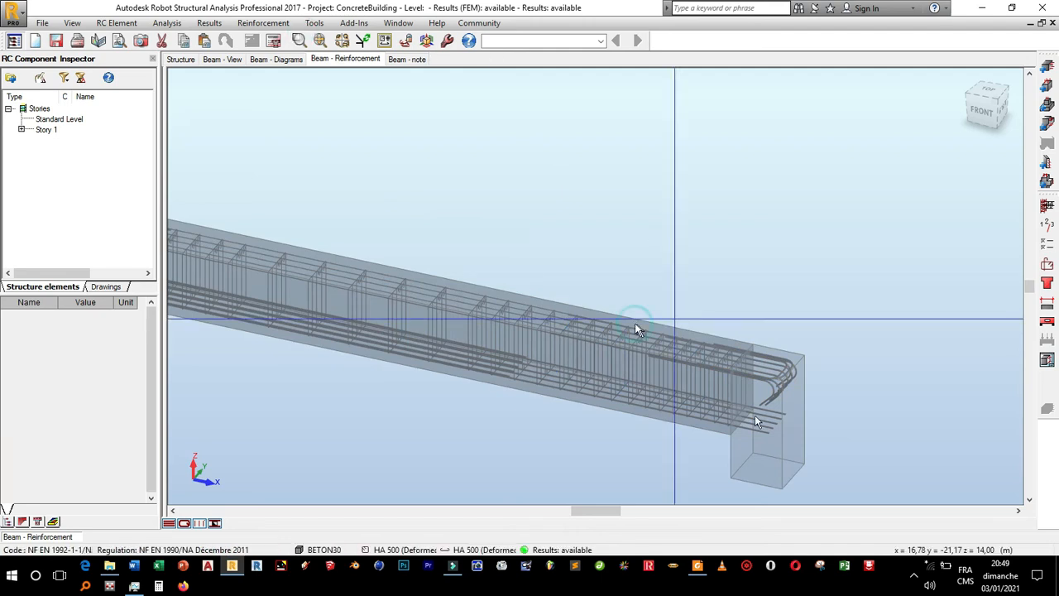
{"action": "left_click", "coordinate": [819, 486]}
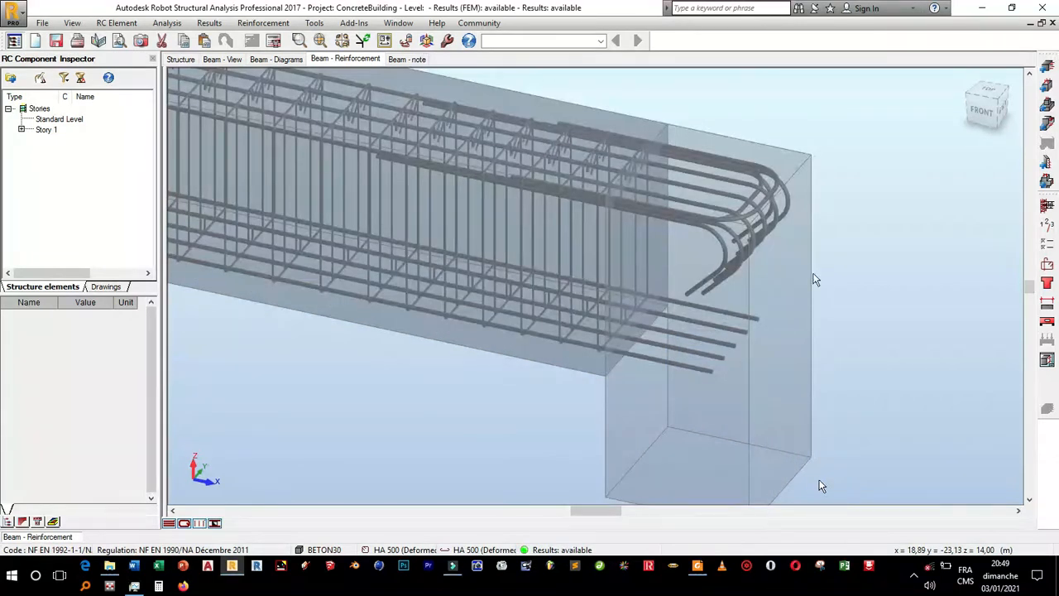
Inspect the far support's bars and stirrups from the right, from the front and in an isometric view
{"action": "left_click", "coordinate": [1002, 106]}
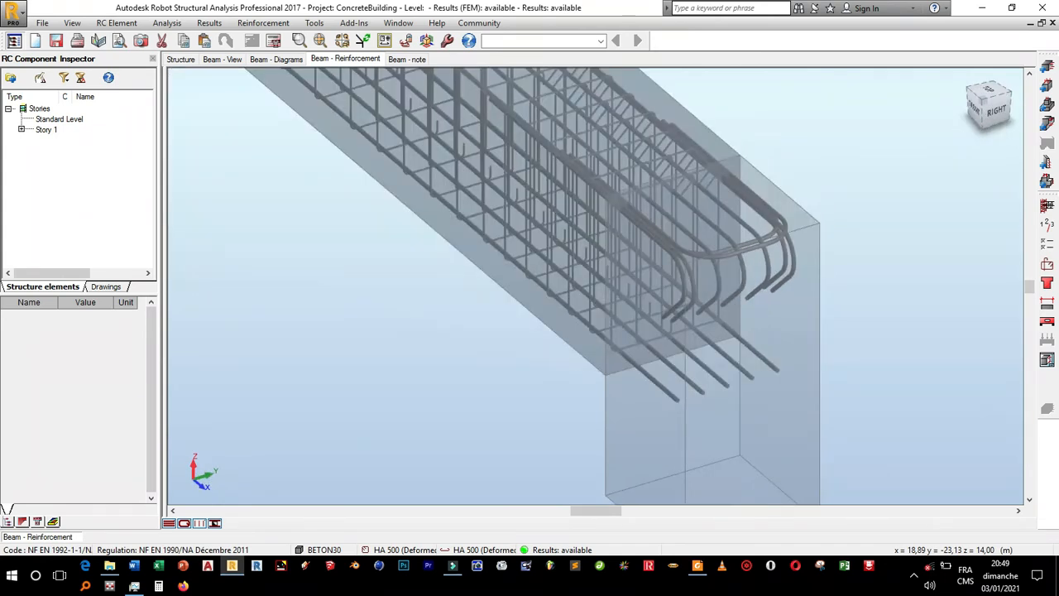
{"action": "left_click", "coordinate": [997, 108]}
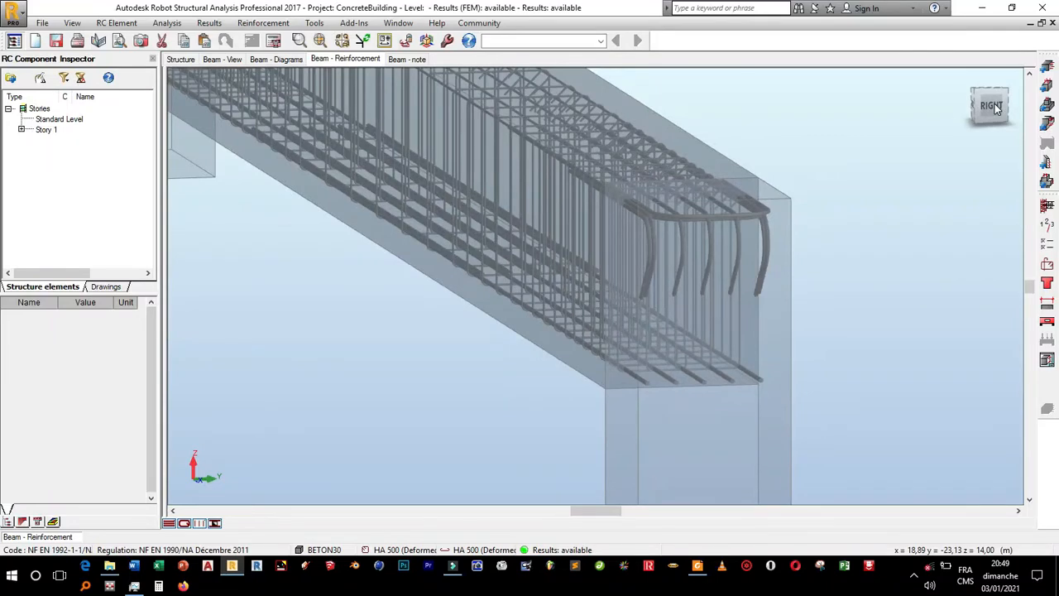
{"action": "left_click", "coordinate": [996, 106]}
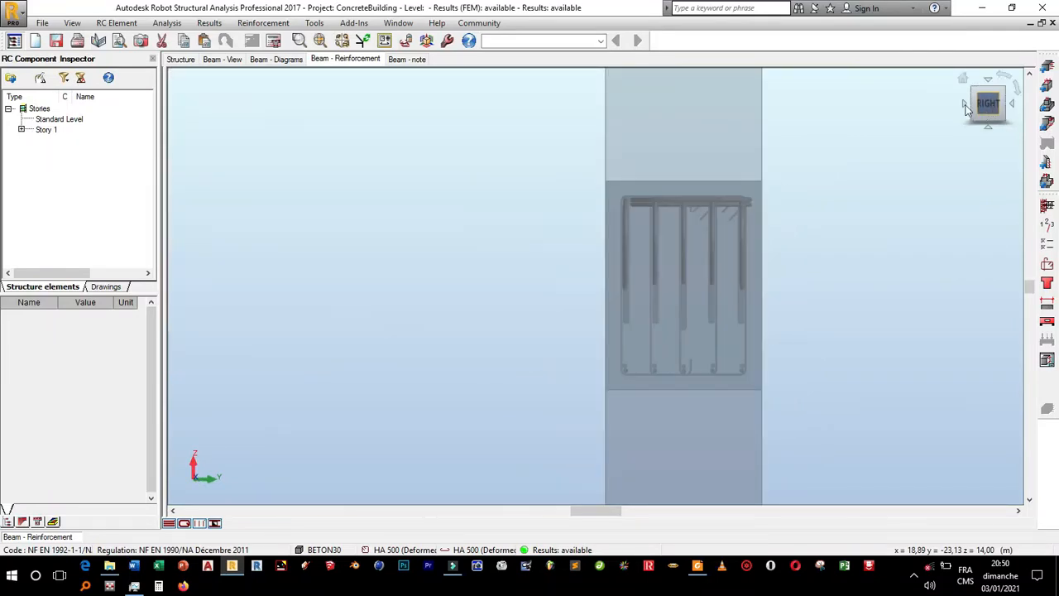
{"action": "left_click", "coordinate": [965, 106]}
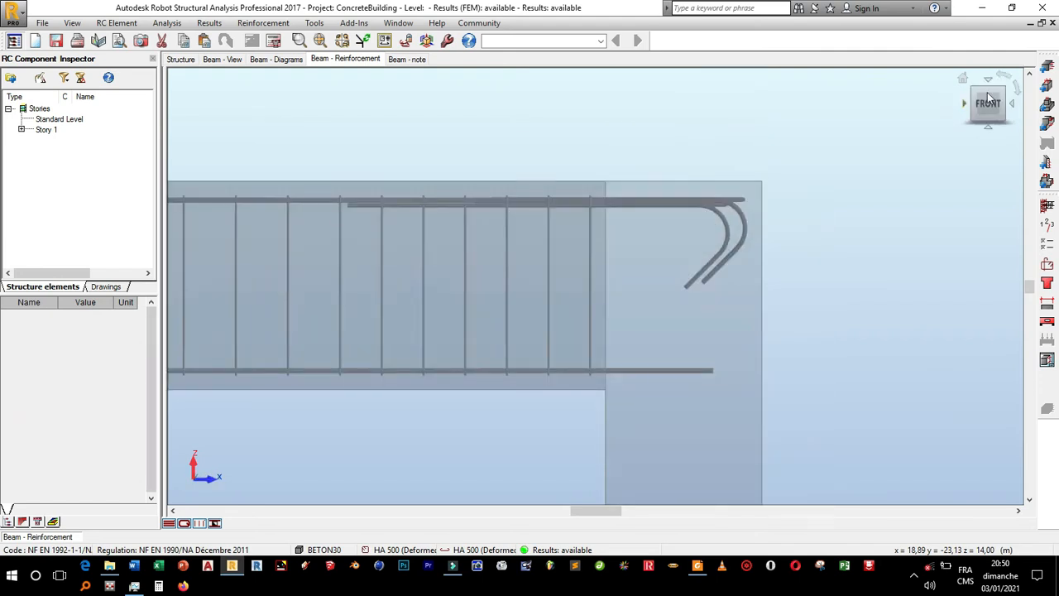
{"action": "left_click", "coordinate": [1002, 93]}
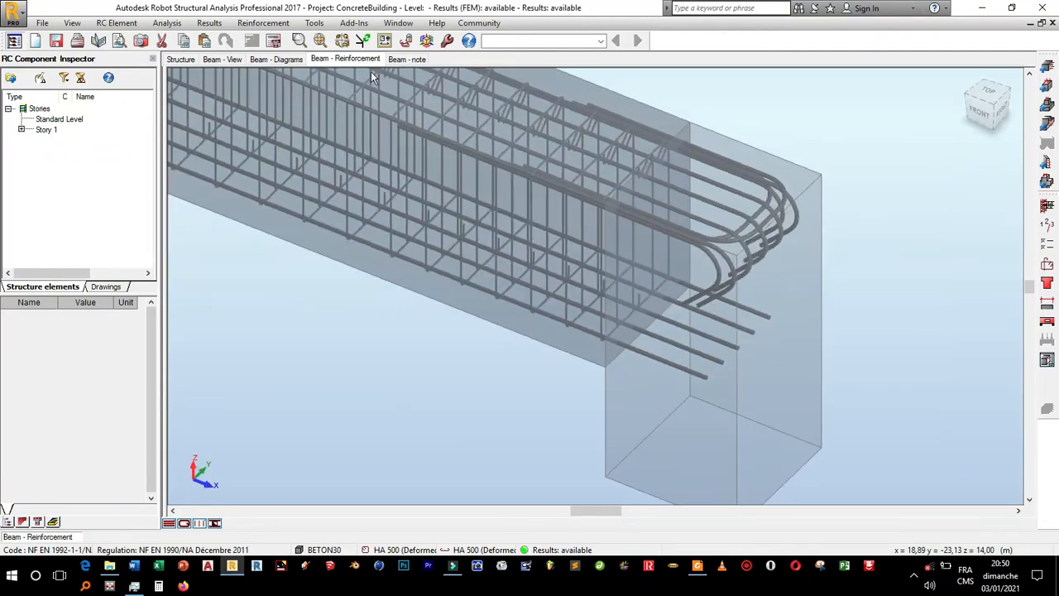
Read through the beam's calculation note, from material properties and geometry to reinforcement and the material survey
{"action": "left_click", "coordinate": [403, 59]}
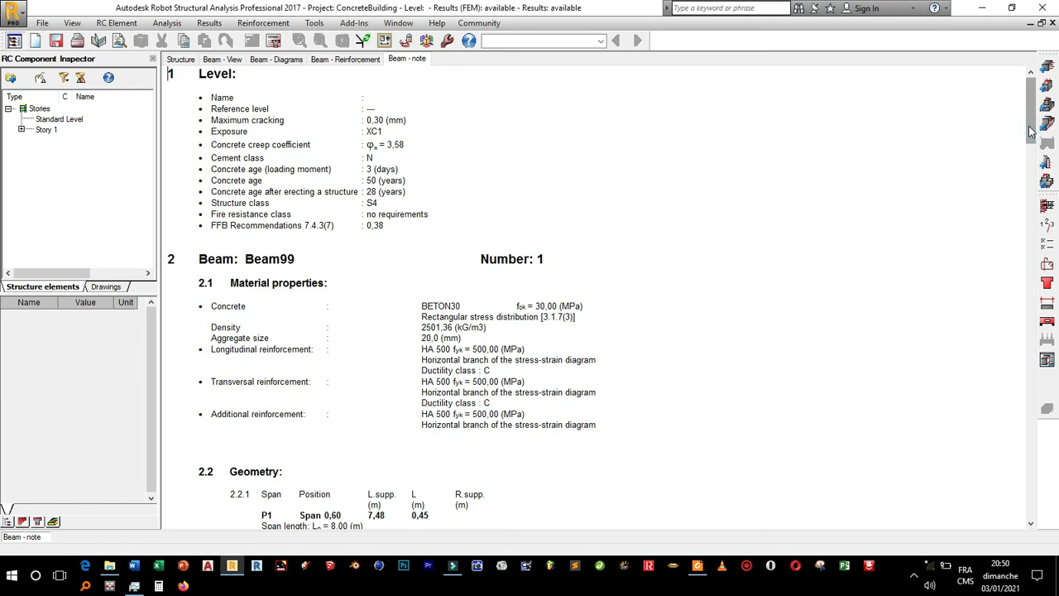
{"action": "left_click_drag", "start_coordinate": [1031, 133], "coordinate": [1030, 184]}
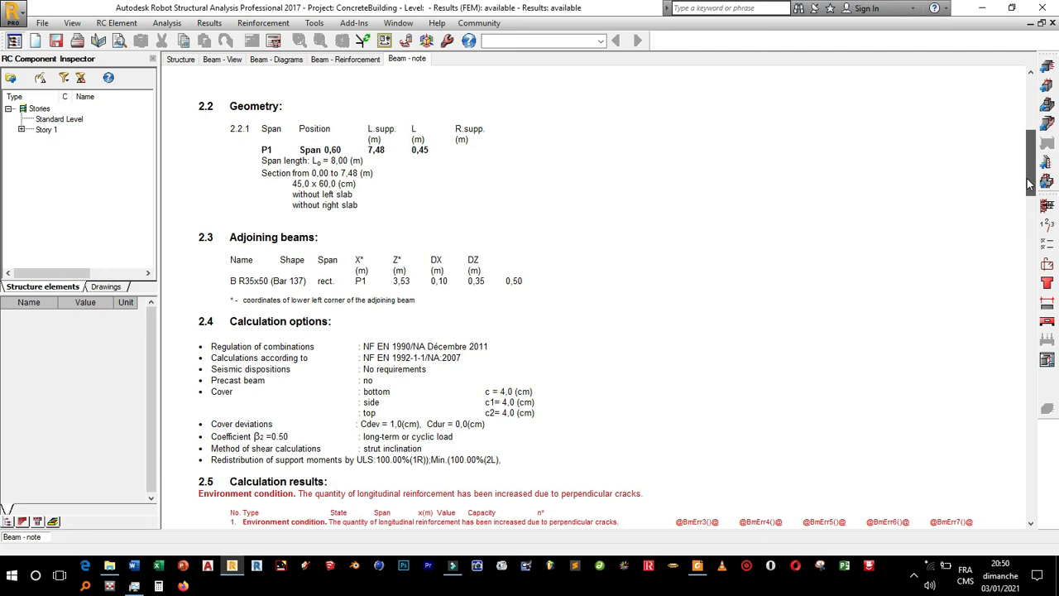
{"action": "left_click_drag", "start_coordinate": [1031, 189], "coordinate": [1034, 240]}
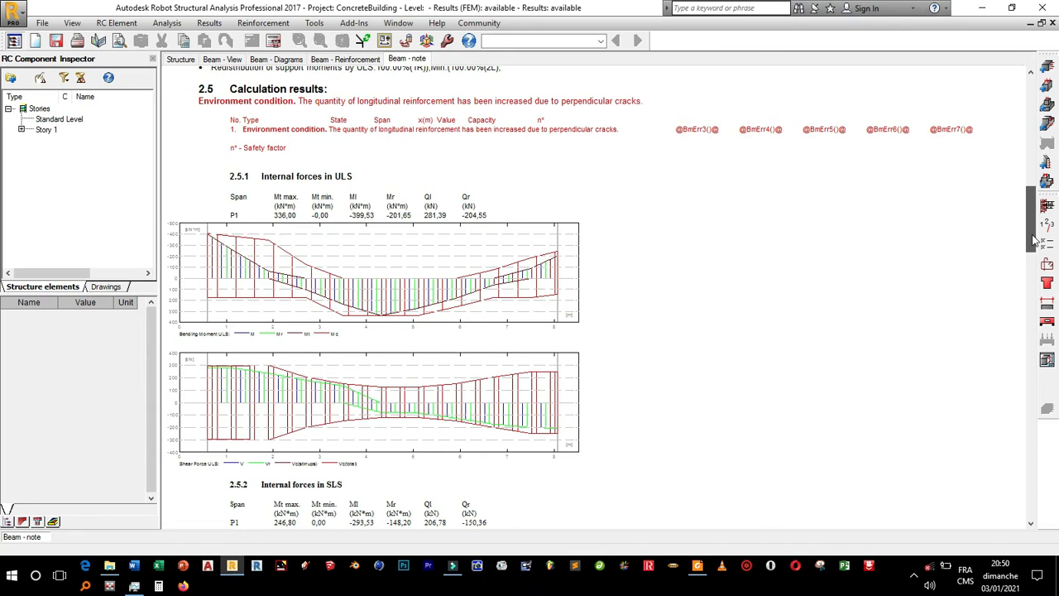
{"action": "left_click_drag", "start_coordinate": [1034, 300], "coordinate": [1034, 383]}
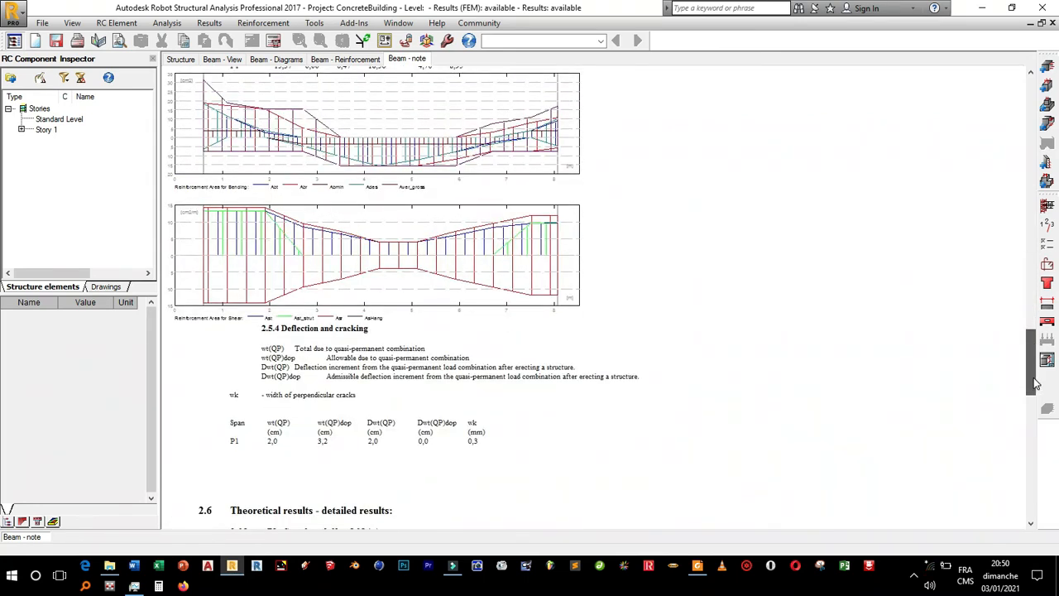
{"action": "left_click_drag", "start_coordinate": [1034, 383], "coordinate": [1044, 445]}
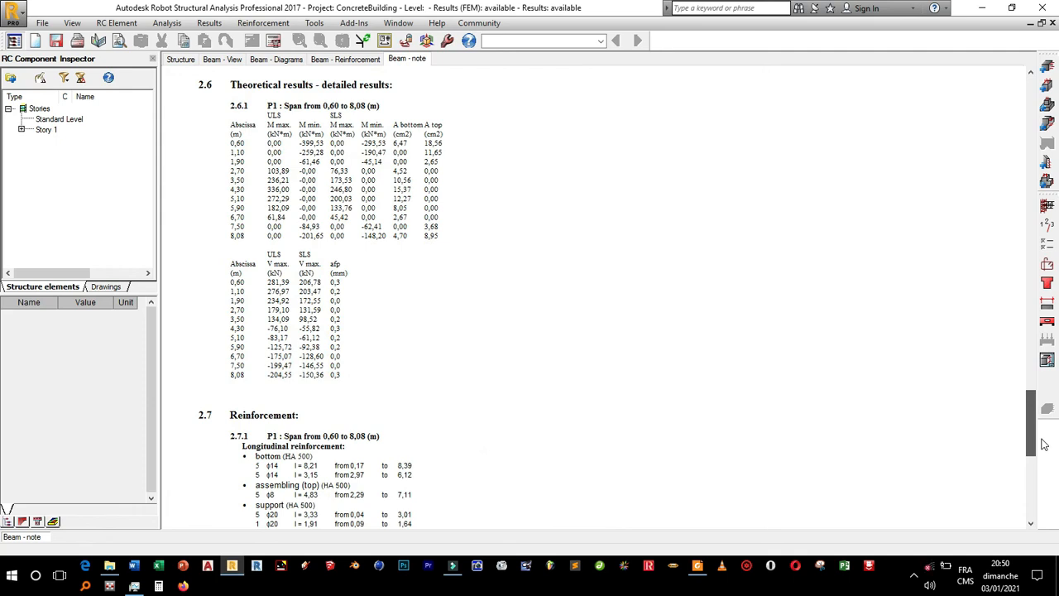
{"action": "left_click_drag", "start_coordinate": [1043, 444], "coordinate": [1044, 508]}
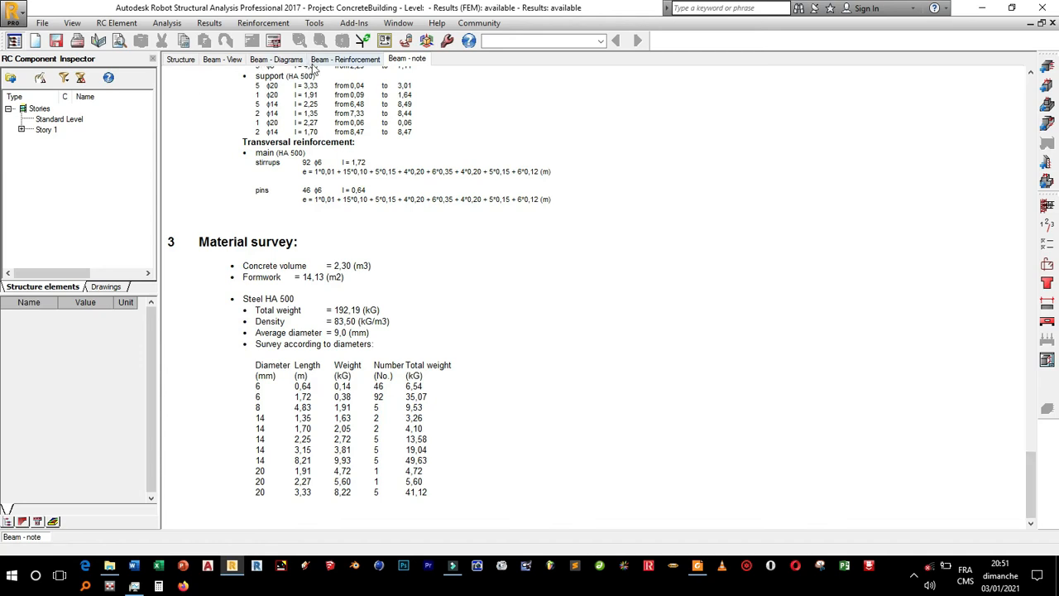
Exclude the 10 mm diameter from the allowed longitudinal bars in the beam's calculation options and confirm with the transversal settings kept
{"action": "left_click", "coordinate": [321, 62]}
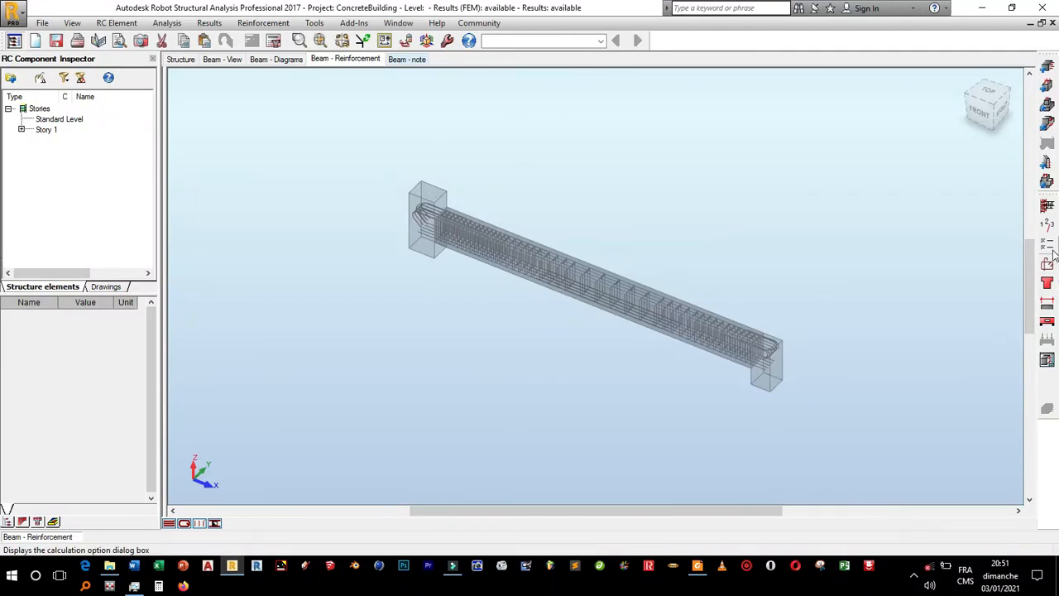
{"action": "left_click", "coordinate": [1051, 250]}
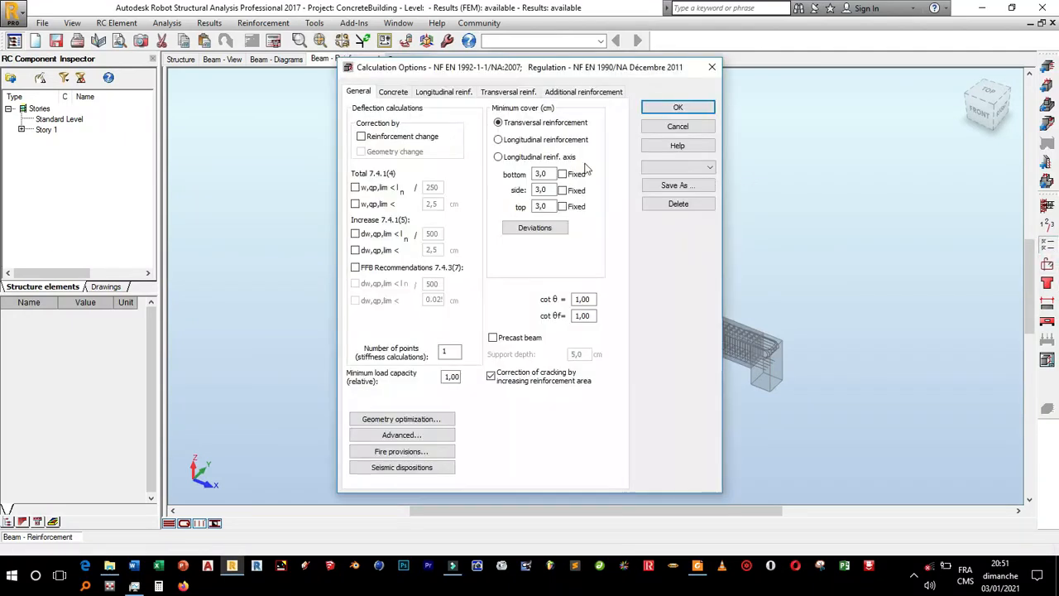
{"action": "left_click", "coordinate": [461, 93]}
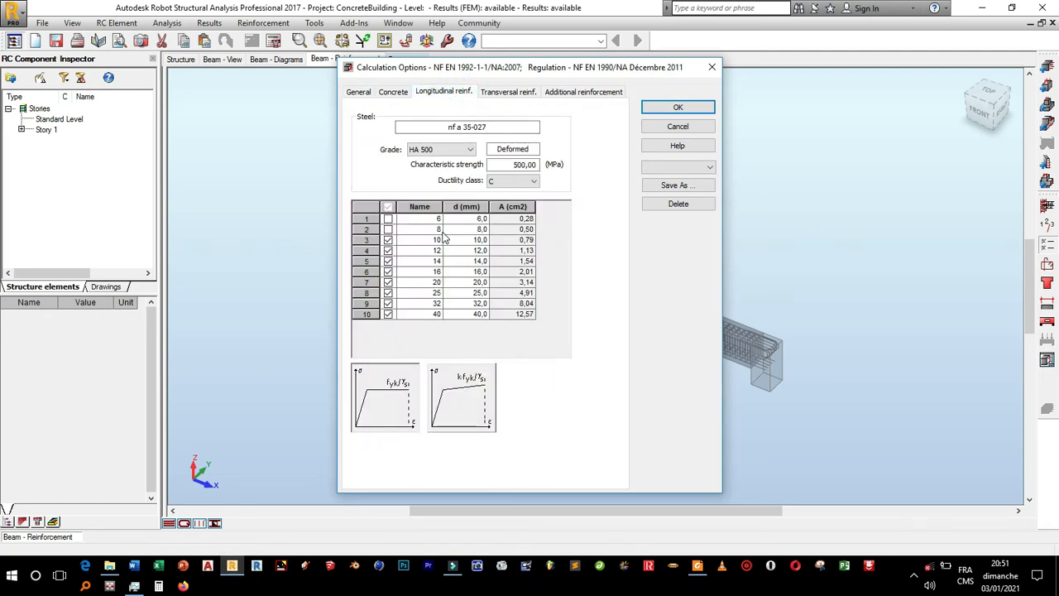
{"action": "left_click", "coordinate": [387, 240]}
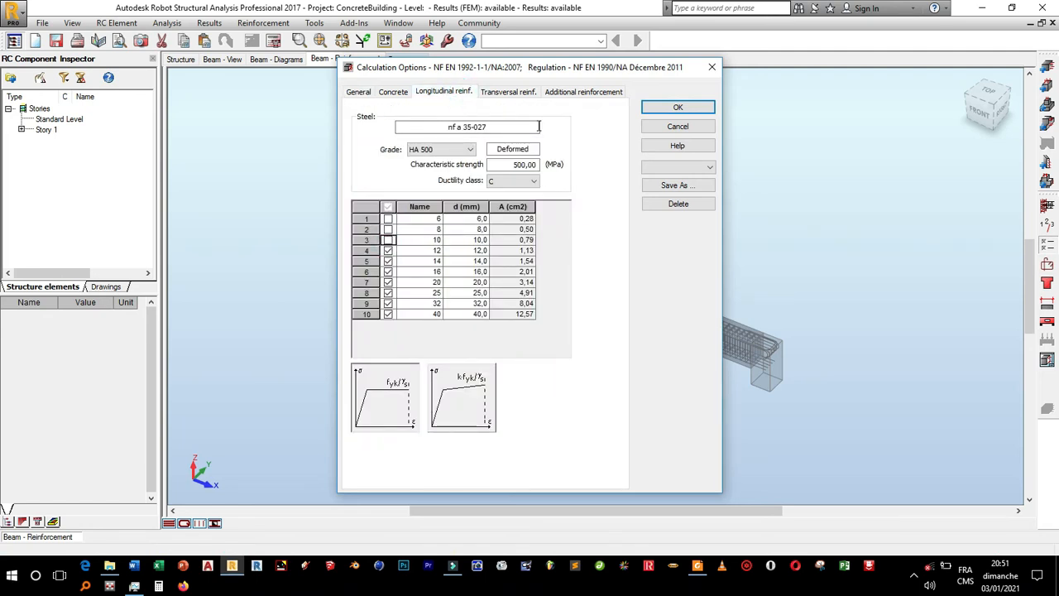
{"action": "left_click", "coordinate": [506, 94]}
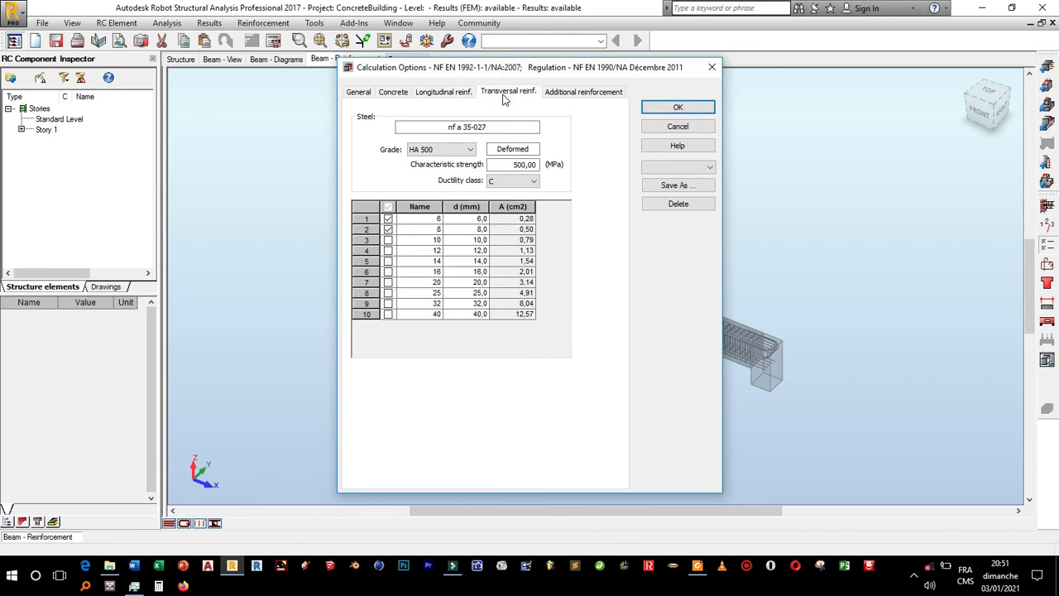
{"action": "left_click", "coordinate": [677, 108]}
In the reinforcement pattern, set the main reinforcement's minimum diameter to 14, edit the straight bars' maximum length and minimum diameter, and confirm
{"action": "left_click", "coordinate": [1046, 263]}
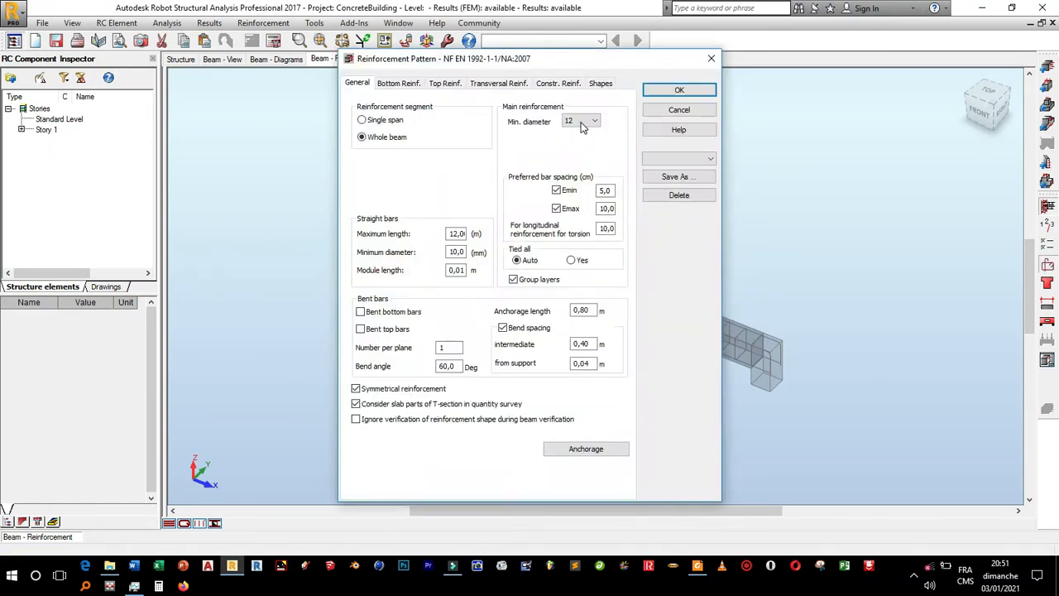
{"action": "left_click", "coordinate": [584, 121]}
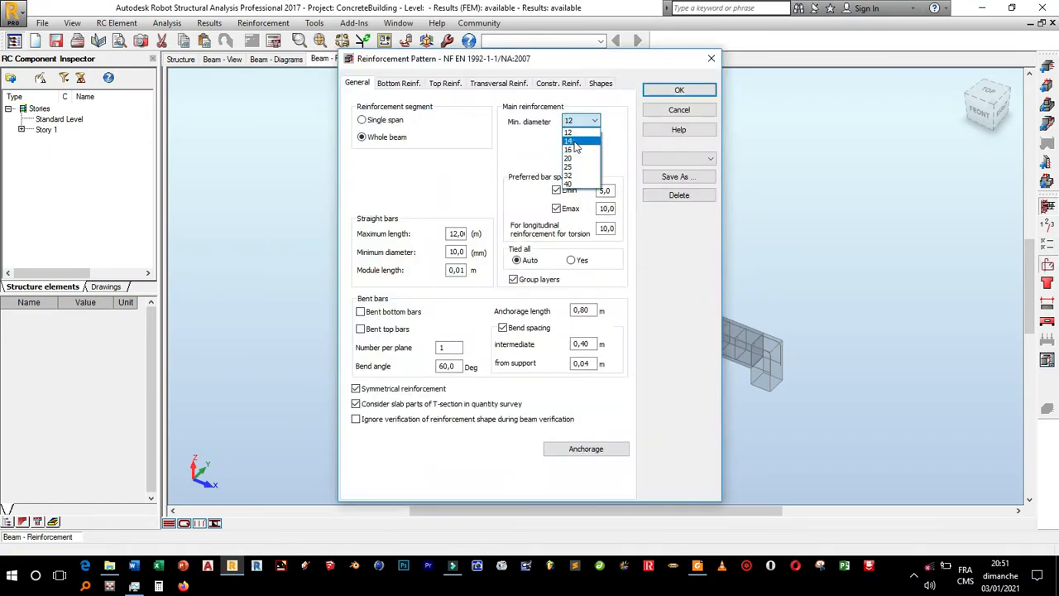
{"action": "left_click", "coordinate": [577, 142]}
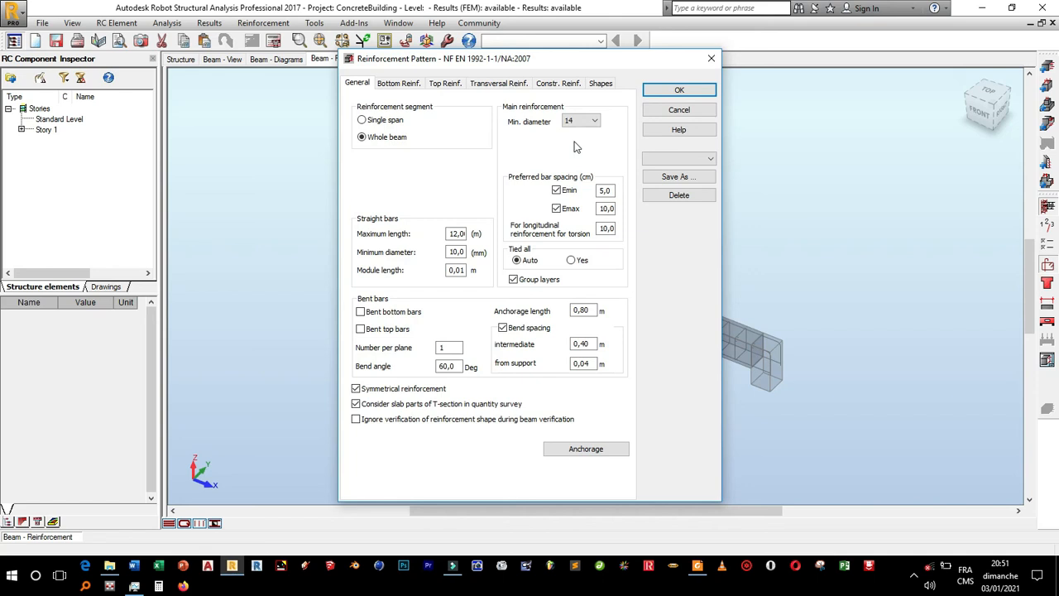
{"action": "left_click", "coordinate": [450, 233]}
{"action": "left_click_drag", "start_coordinate": [450, 233], "coordinate": [549, 244]}
{"action": "type", "text": "14"}
{"action": "left_click_drag", "start_coordinate": [461, 252], "coordinate": [401, 228]}
{"action": "type", "text": "1"}
{"action": "left_click", "coordinate": [669, 89]}
Close the error list, recalculate the beam's reinforcement with the changed settings, and acknowledge the calculation messages
{"action": "left_click", "coordinate": [573, 424]}
{"action": "left_click", "coordinate": [275, 47]}
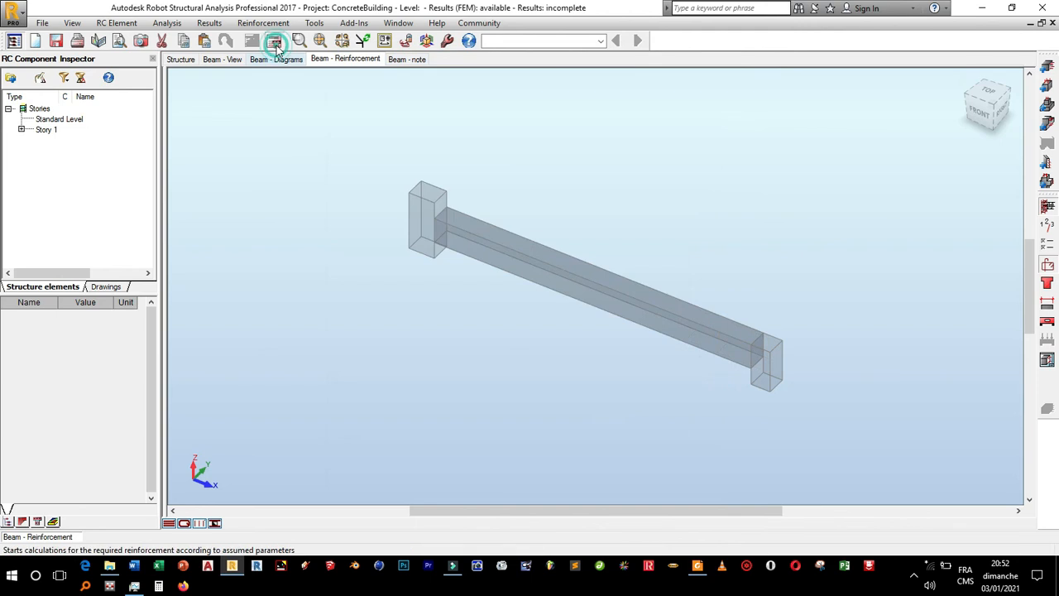
{"action": "left_click", "coordinate": [572, 343]}
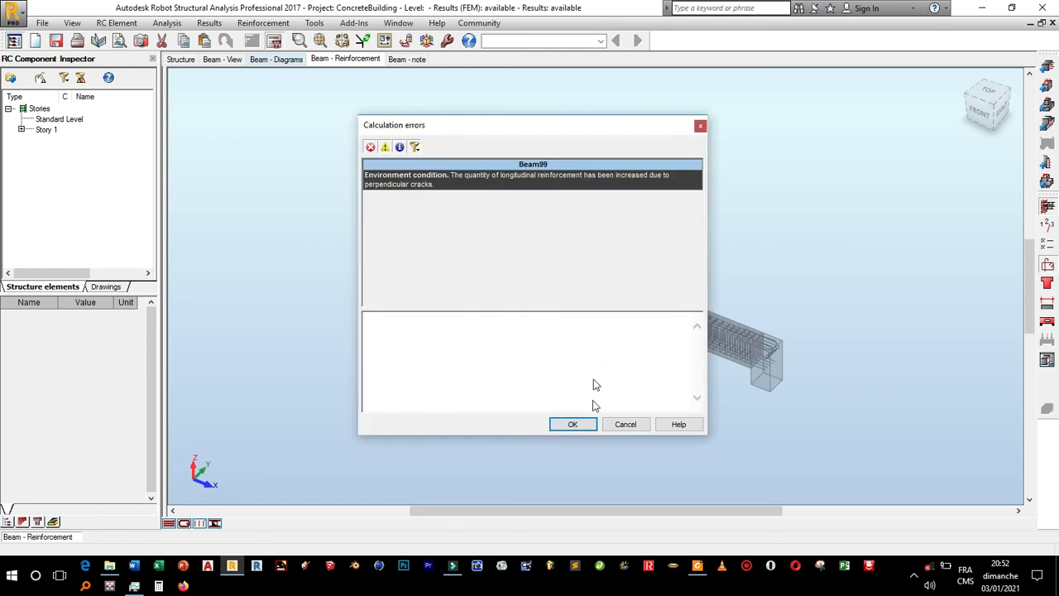
{"action": "left_click", "coordinate": [578, 426]}
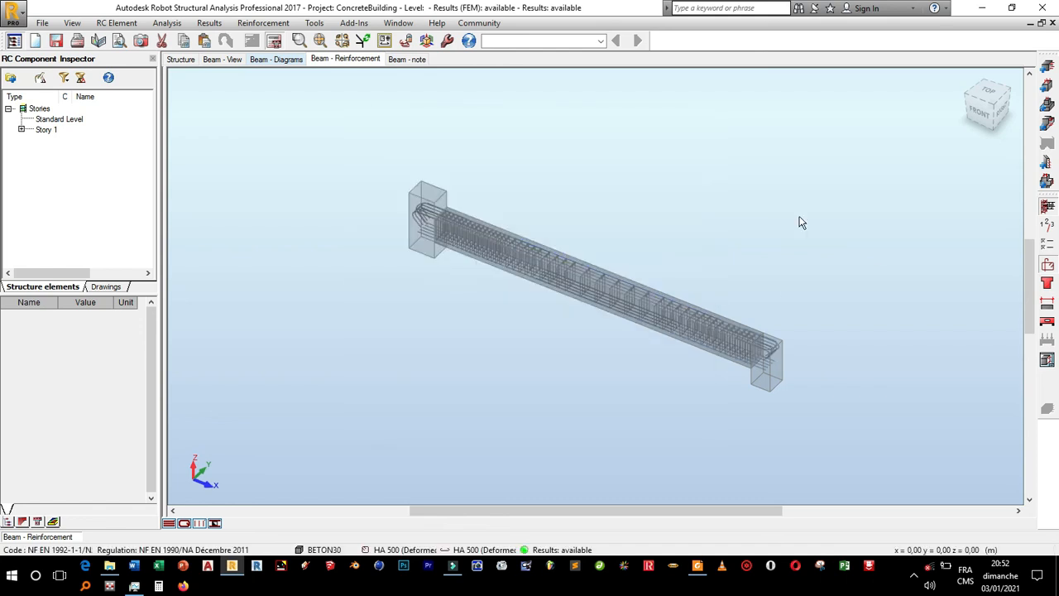
Inspect the 3D bar anchorage at the beam's end support up close and generate the beam's final drawing
{"action": "left_click", "coordinate": [300, 42]}
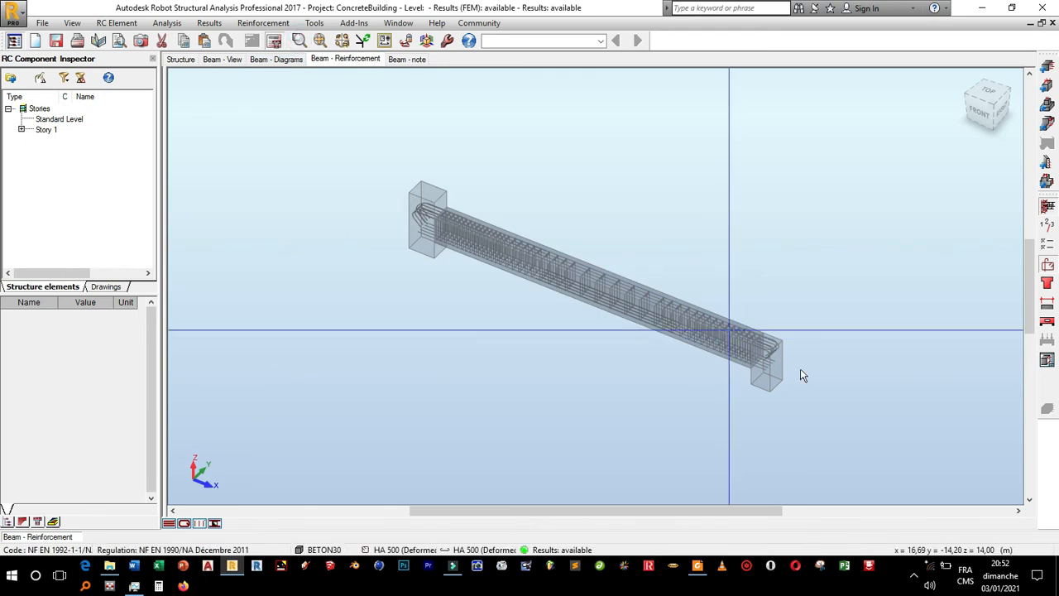
{"action": "left_click_drag", "start_coordinate": [695, 318], "coordinate": [770, 364]}
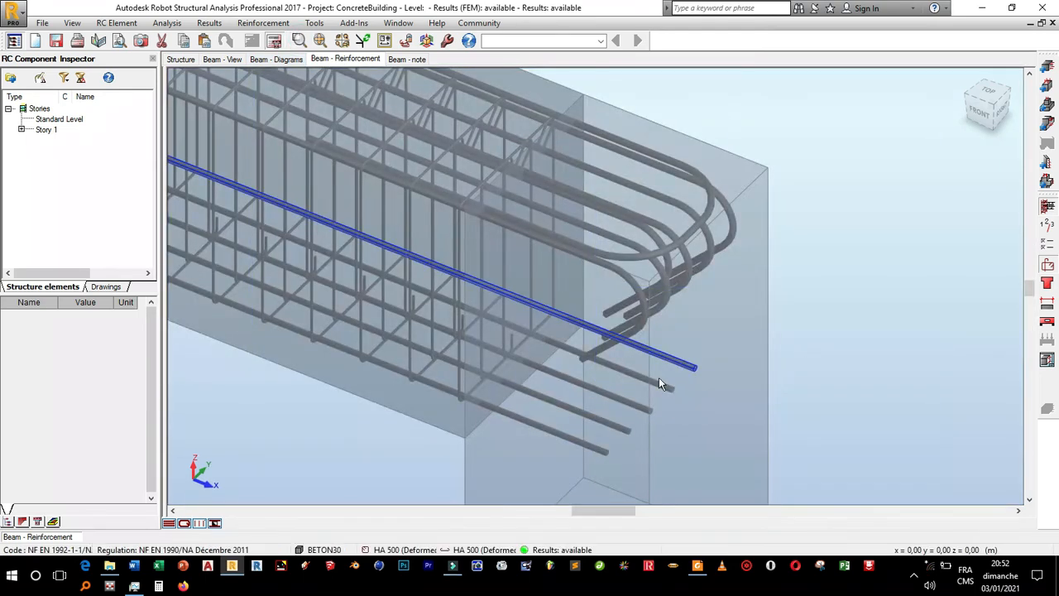
{"action": "left_click", "coordinate": [1046, 361]}
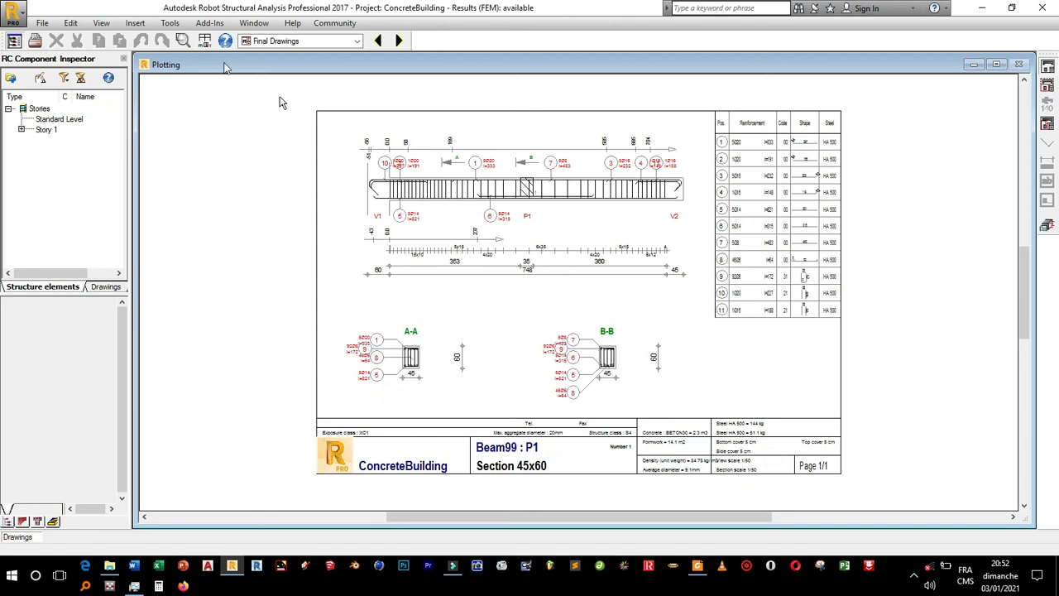
Examine the reinforcement schedule on the beam's drawing, covering all bar positions, and return to the full sheet
{"action": "left_click", "coordinate": [183, 40]}
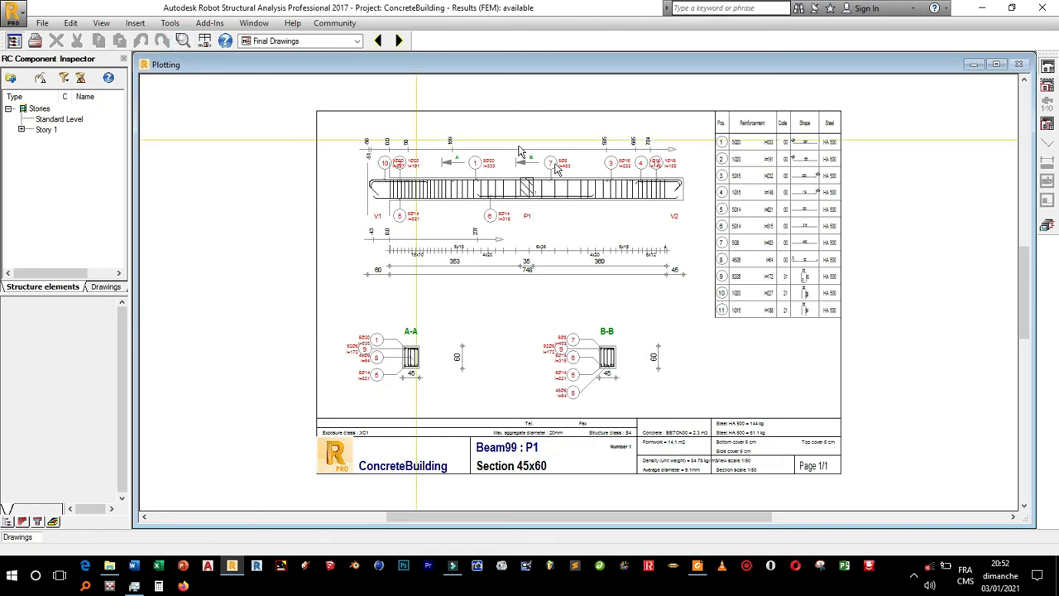
{"action": "left_click", "coordinate": [712, 110]}
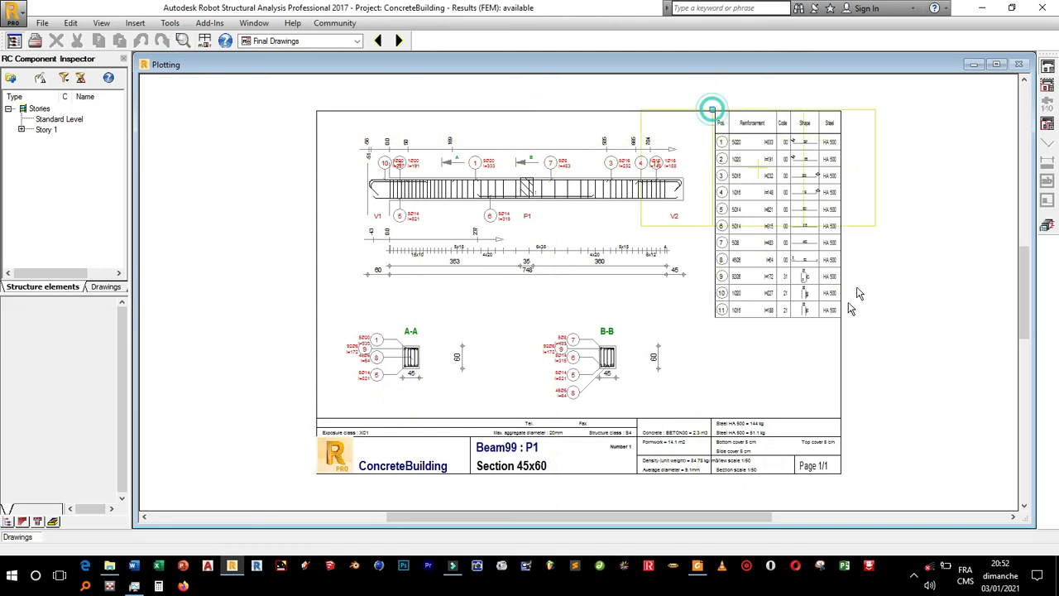
{"action": "left_click", "coordinate": [850, 329]}
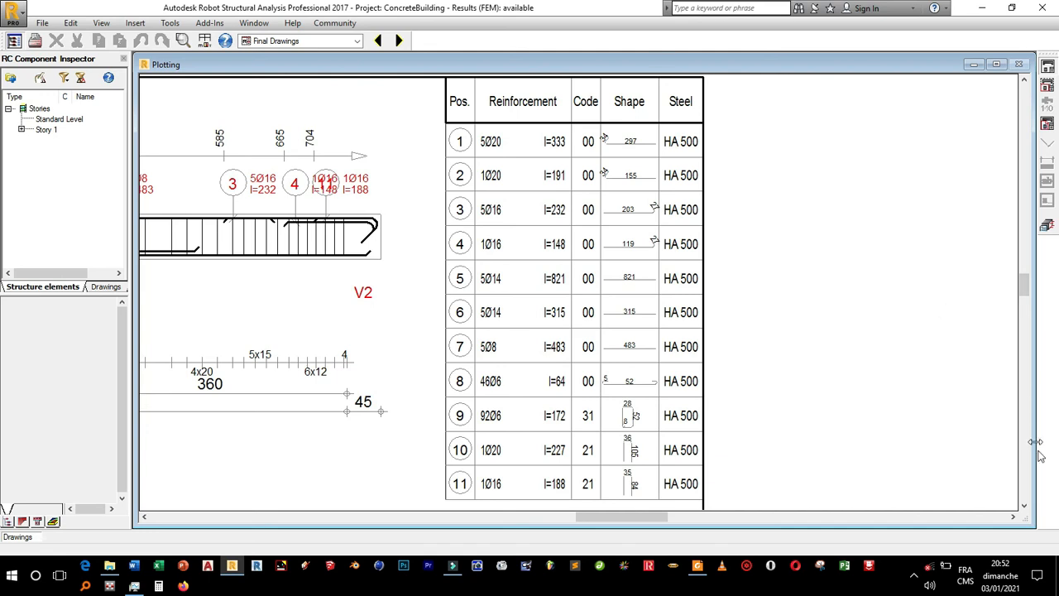
{"action": "left_click", "coordinate": [1024, 506]}
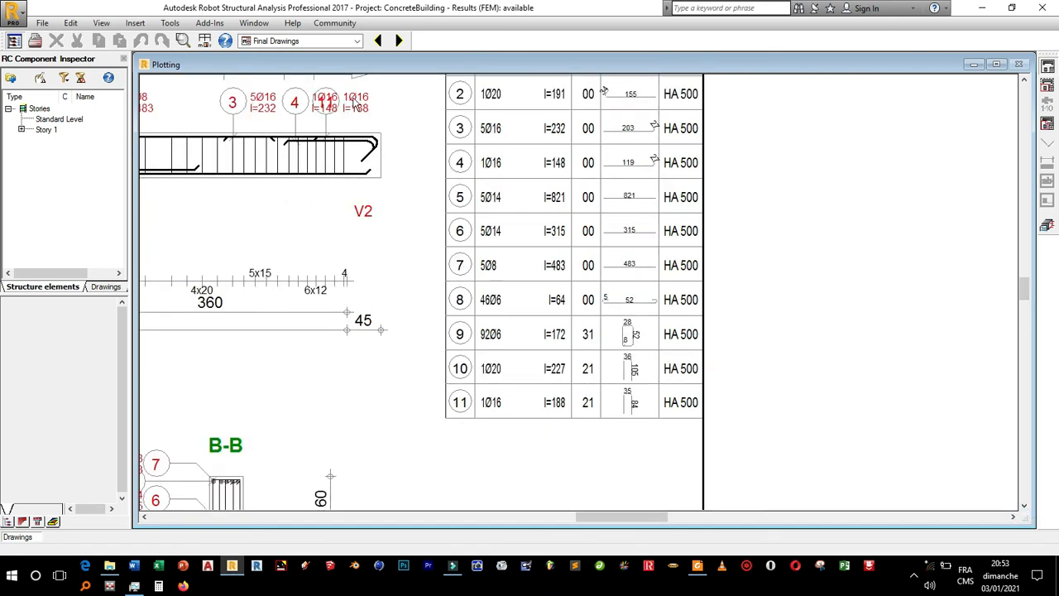
{"action": "right_click", "coordinate": [244, 95]}
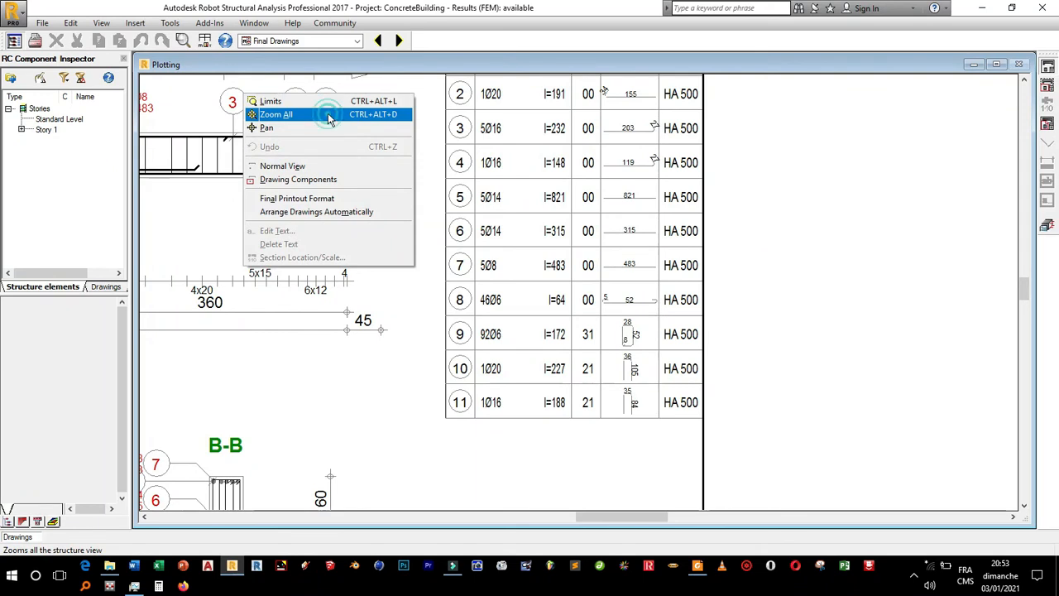
{"action": "left_click", "coordinate": [329, 115]}
Examine the beam's longitudinal elevation on the drawing from support V1 to support V2, including bar marks and stirrups
{"action": "left_click", "coordinate": [183, 40]}
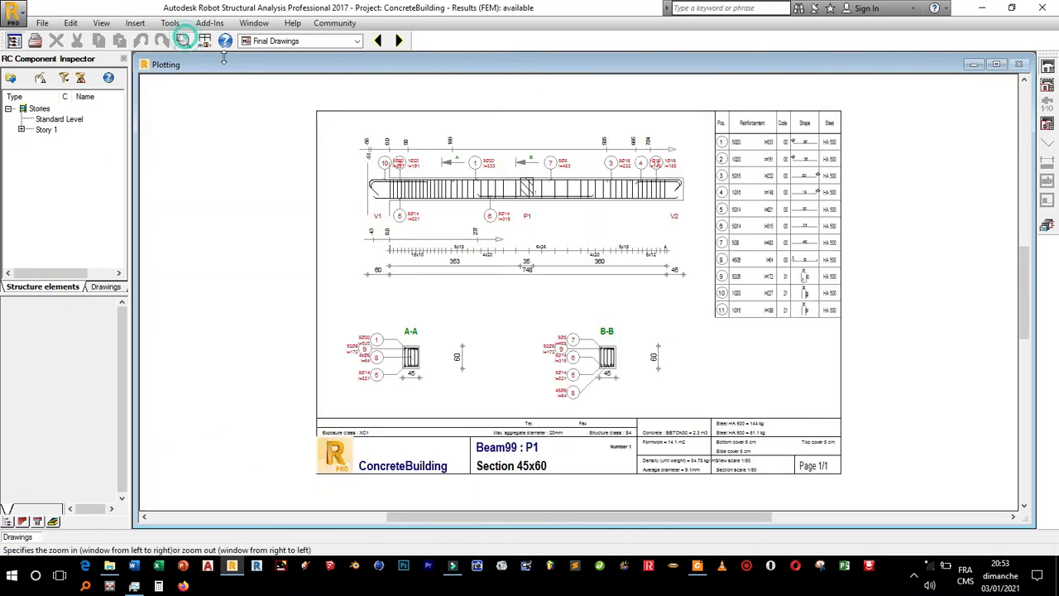
{"action": "left_click", "coordinate": [355, 142]}
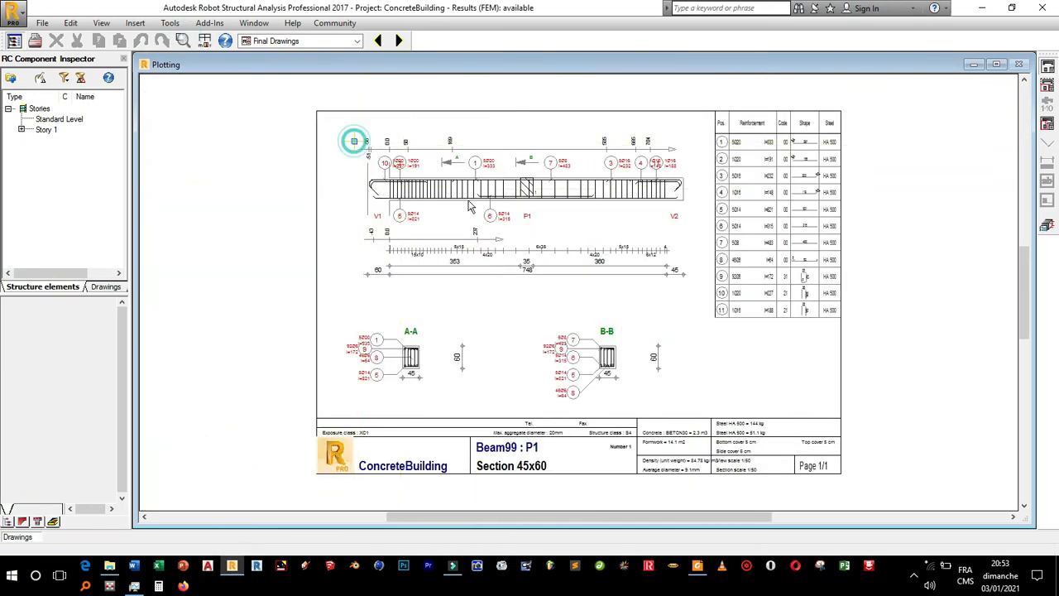
{"action": "left_click", "coordinate": [593, 230]}
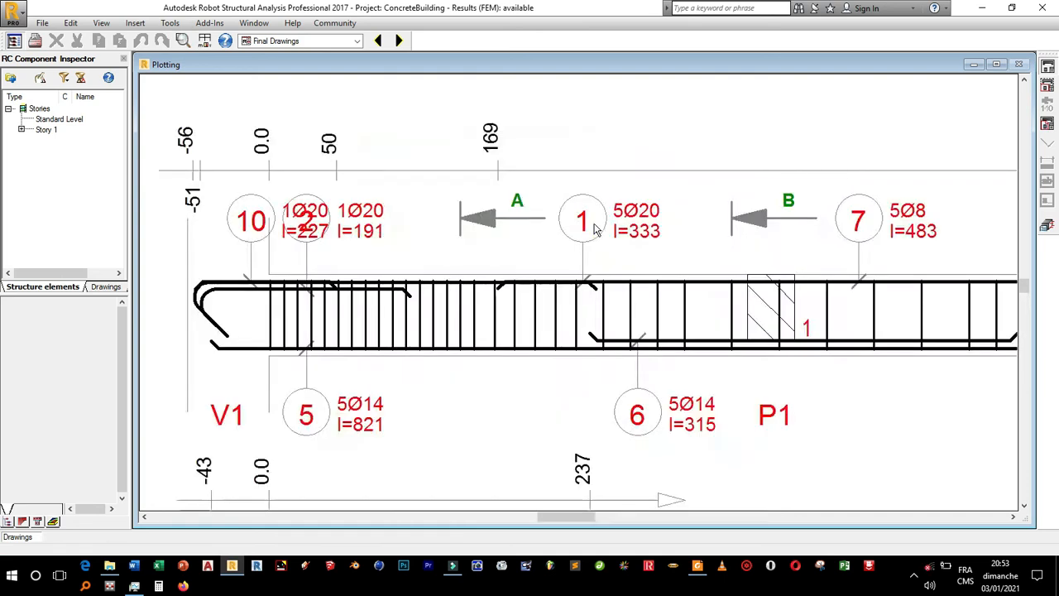
{"action": "left_click", "coordinate": [1012, 516]}
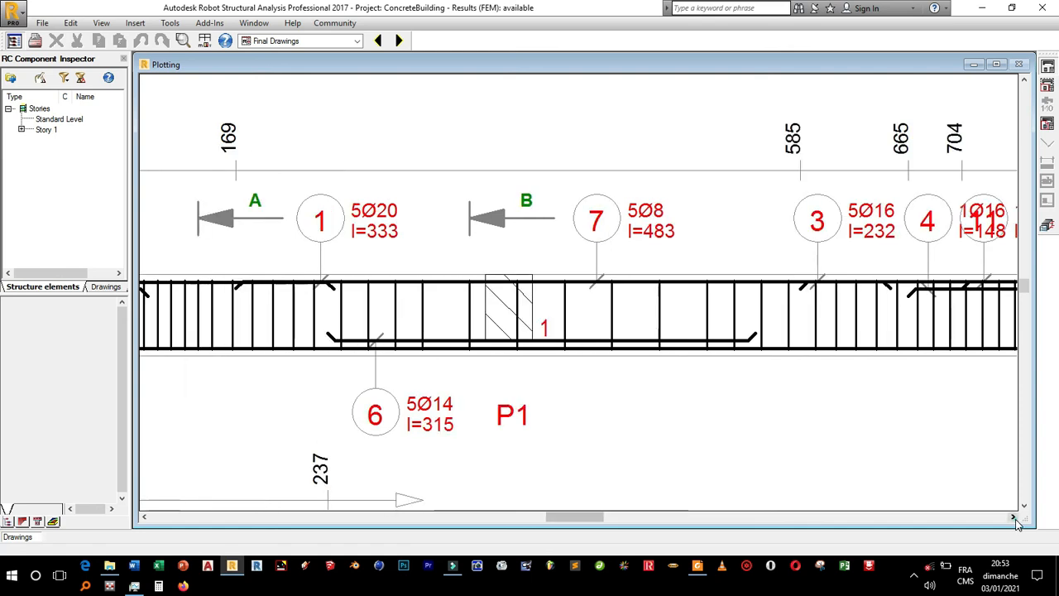
{"action": "left_click", "coordinate": [1013, 516]}
{"action": "right_click", "coordinate": [515, 215]}
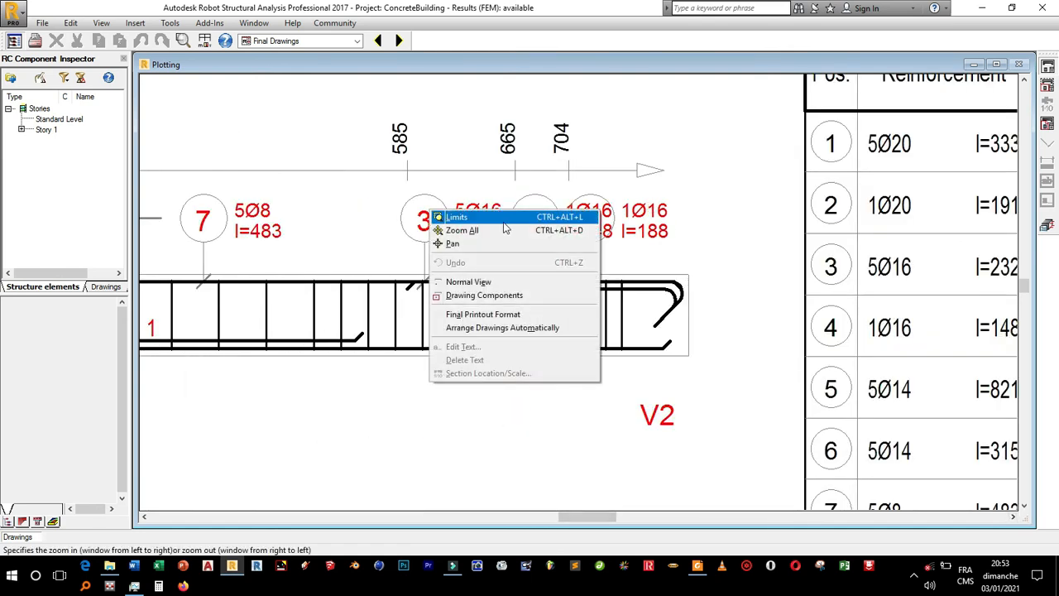
{"action": "left_click", "coordinate": [496, 230]}
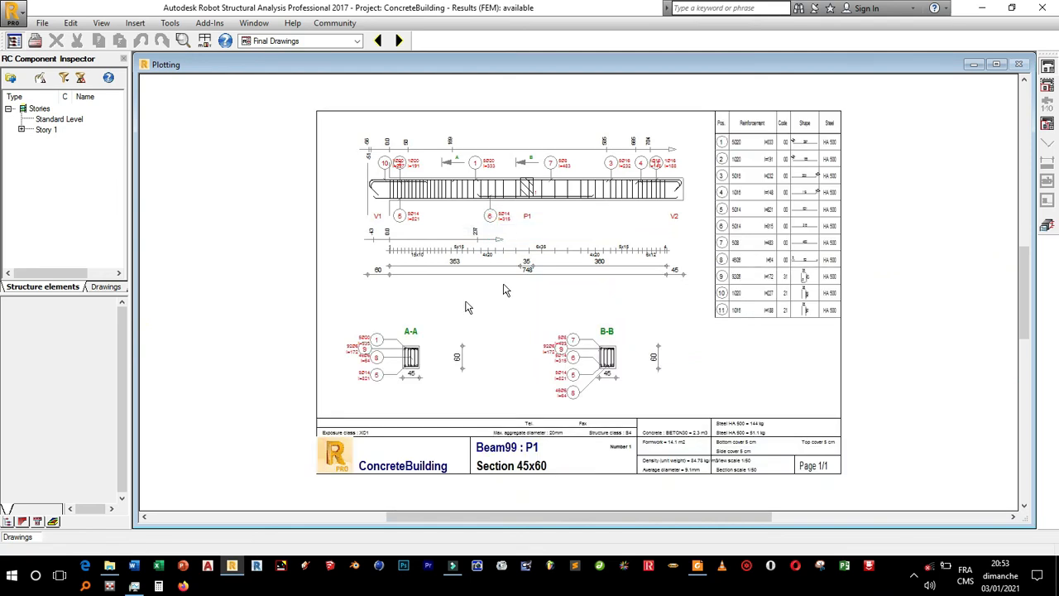
Examine cross-sections A-A and B-B on the drawing, and leave the drawing for the beam's design results
{"action": "left_click", "coordinate": [184, 41]}
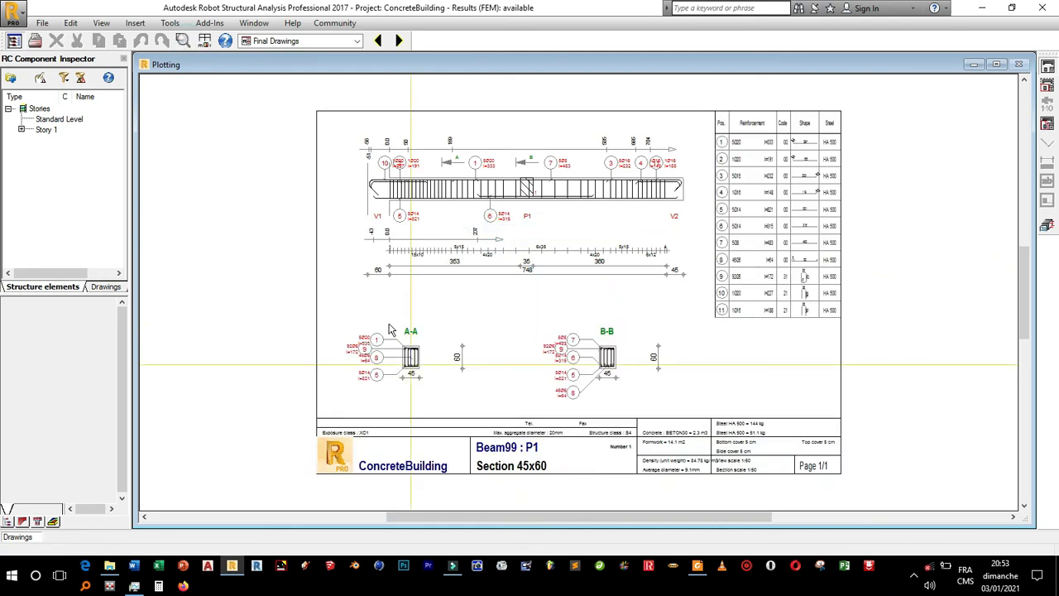
{"action": "left_click", "coordinate": [329, 320]}
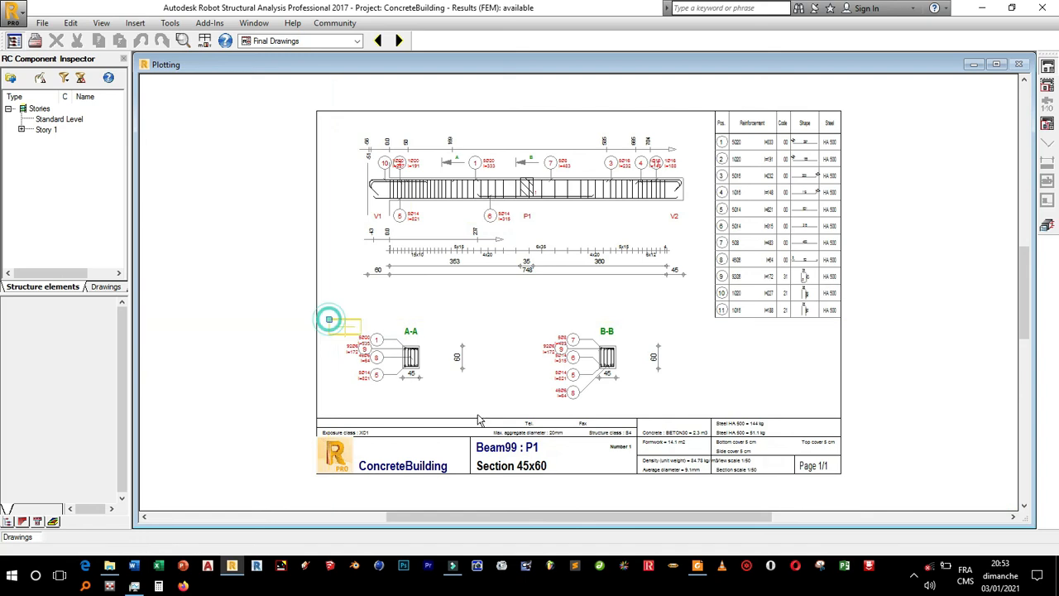
{"action": "left_click", "coordinate": [467, 416]}
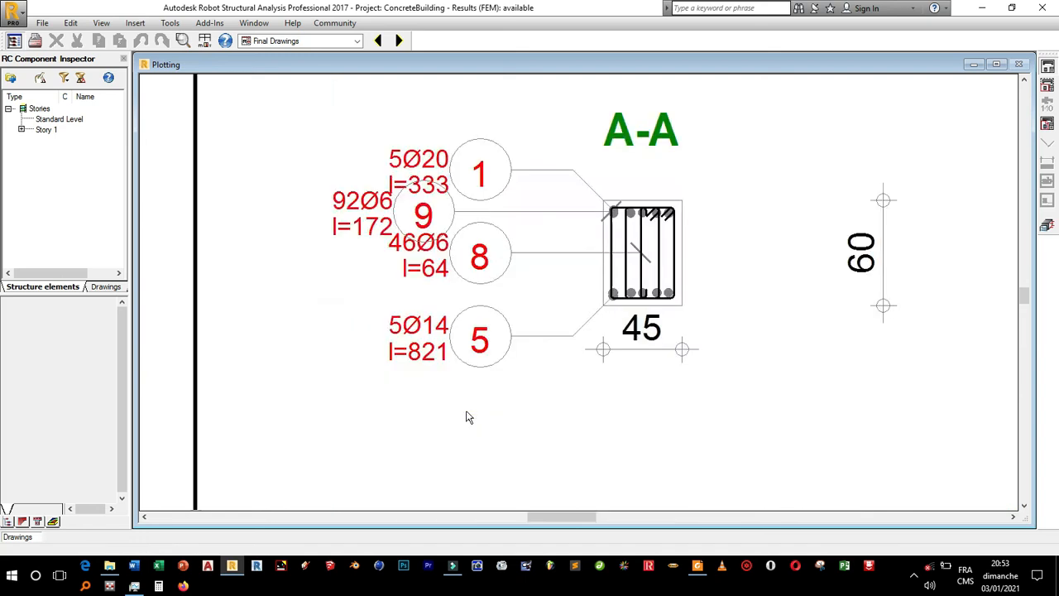
{"action": "left_click", "coordinate": [1015, 518]}
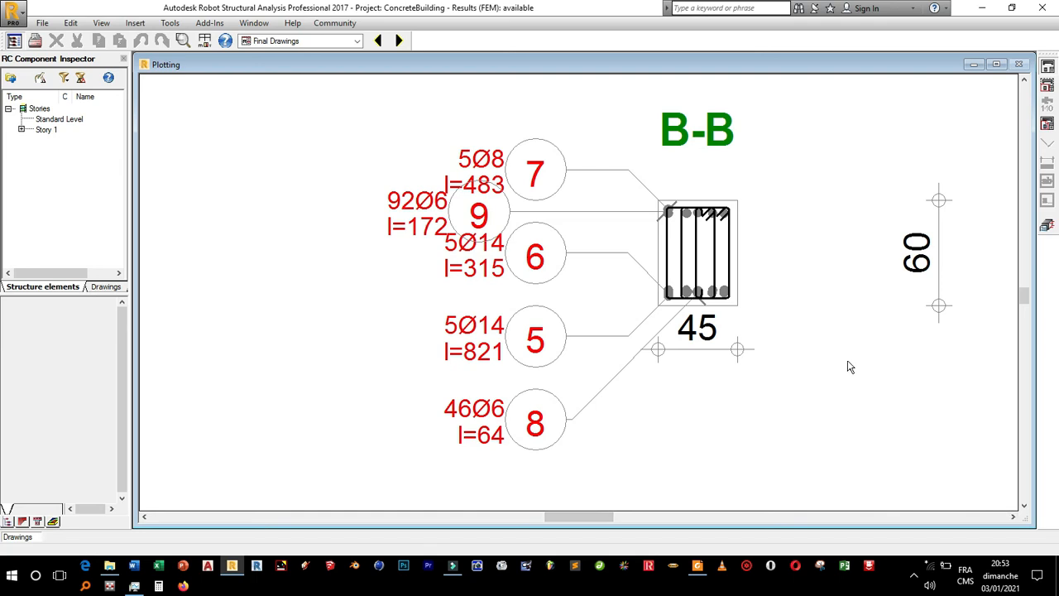
{"action": "key", "text": "ctrl+alt+d"}
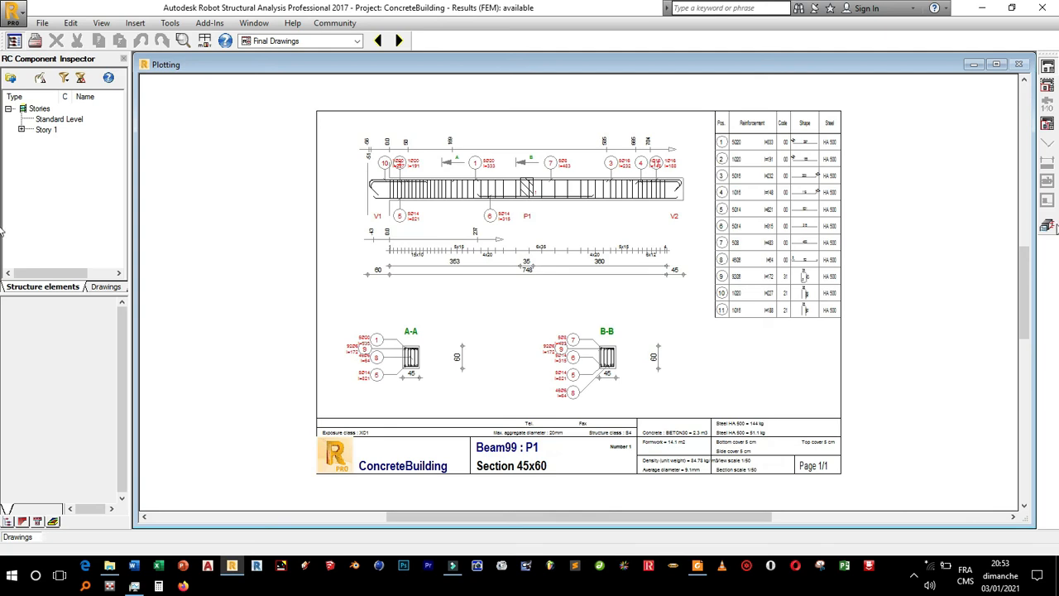
{"action": "left_click", "coordinate": [1049, 224]}
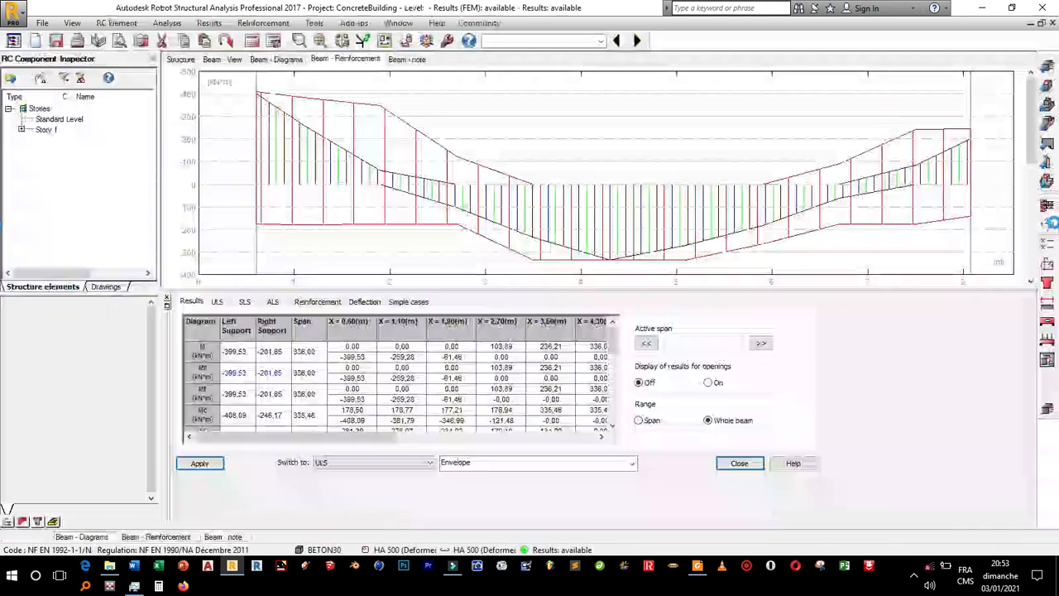